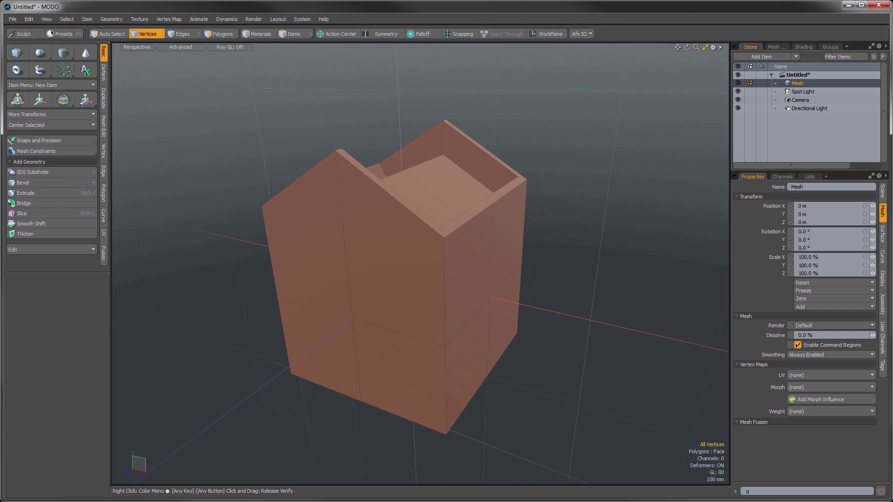
pyautogui.click(549, 35)
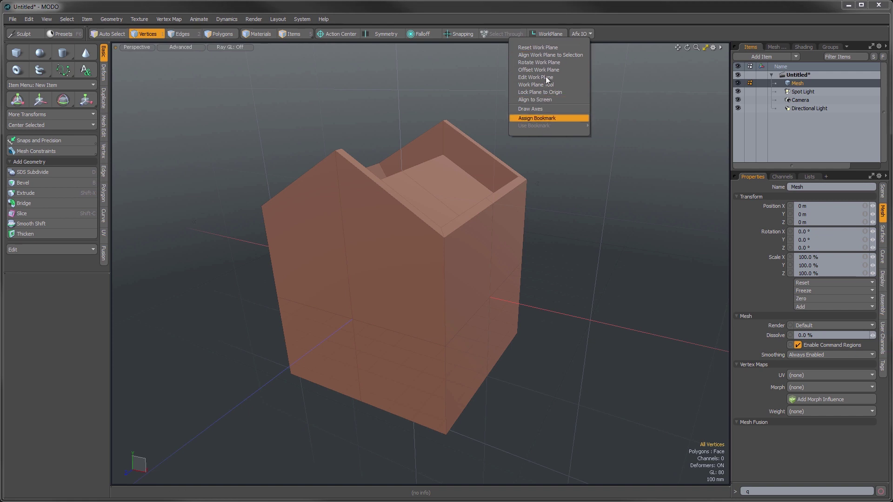
pyautogui.click(558, 18)
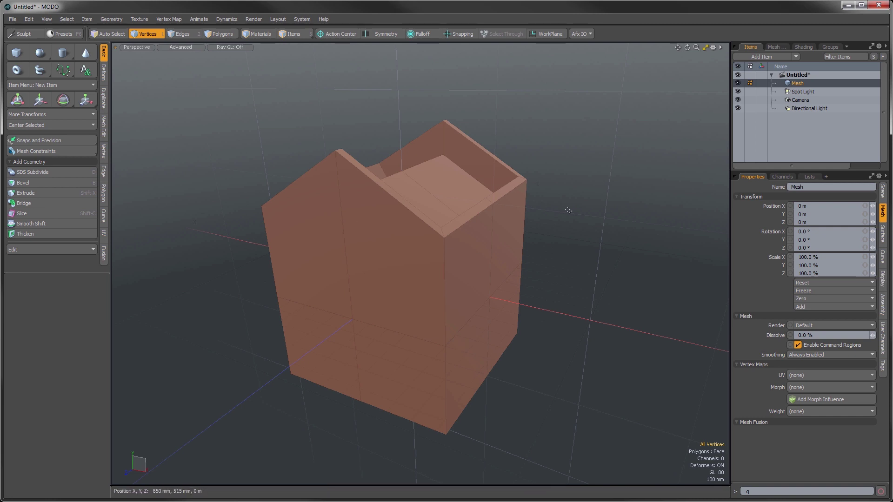
pyautogui.keyDown('alt'); pyautogui.moveTo(446, 298); pyautogui.dragTo(451, 203); pyautogui.keyUp('alt')
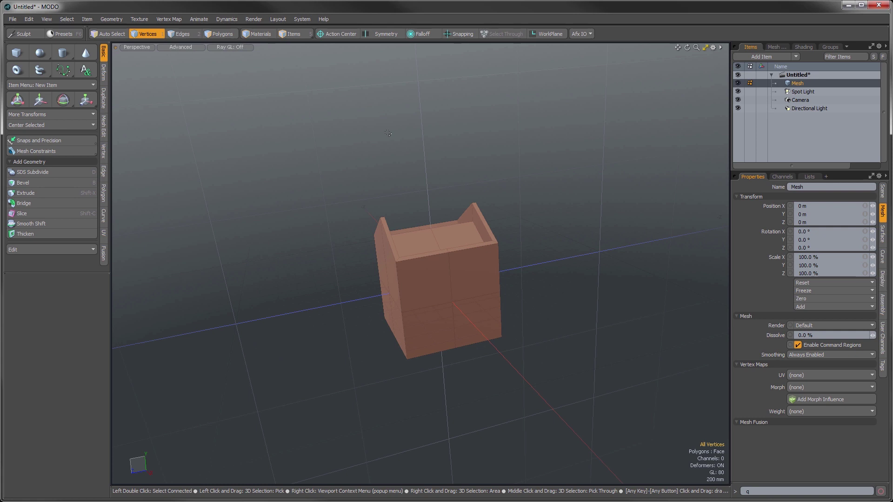
pyautogui.keyDown('alt'); pyautogui.moveTo(388, 133); pyautogui.dragTo(479, 233); pyautogui.keyUp('alt')
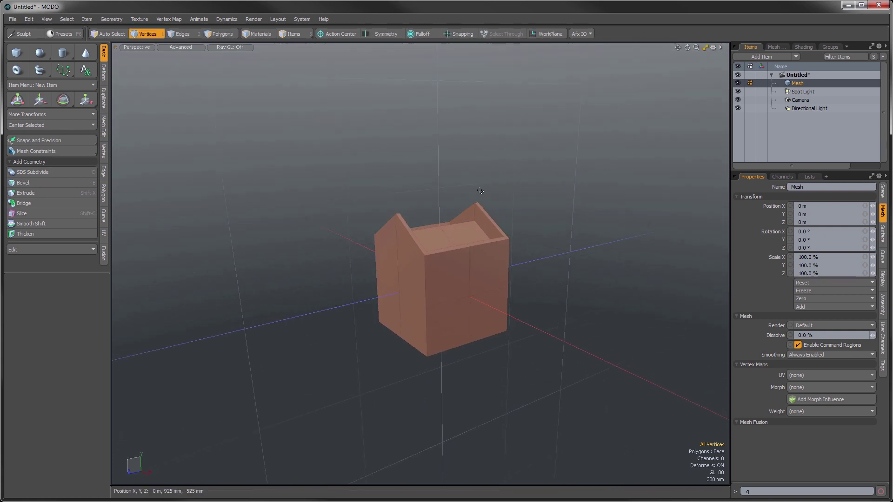
pyautogui.keyDown('alt'); pyautogui.moveTo(481, 191); pyautogui.dragTo(483, 215); pyautogui.keyUp('alt')
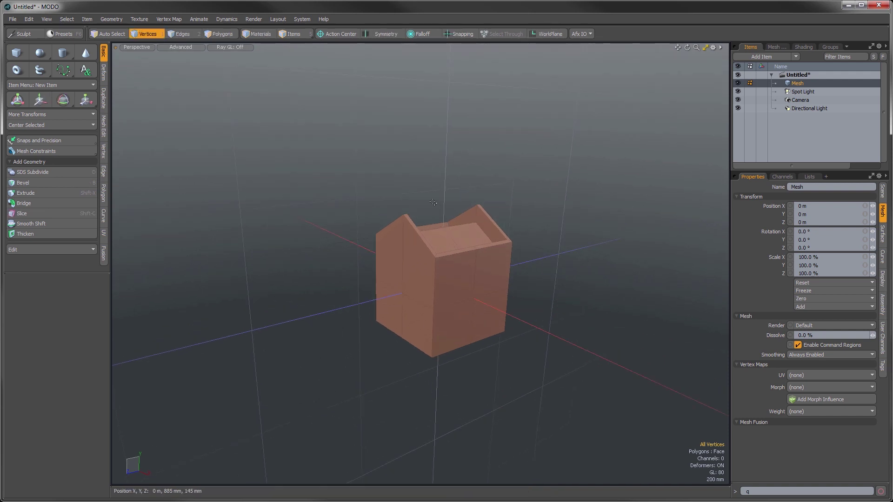
# Add a new mesh item and draw a sphere about 904 mm across beside the house in the Top view of the quad layout.
pyautogui.hotkey('ctrl', 'space')
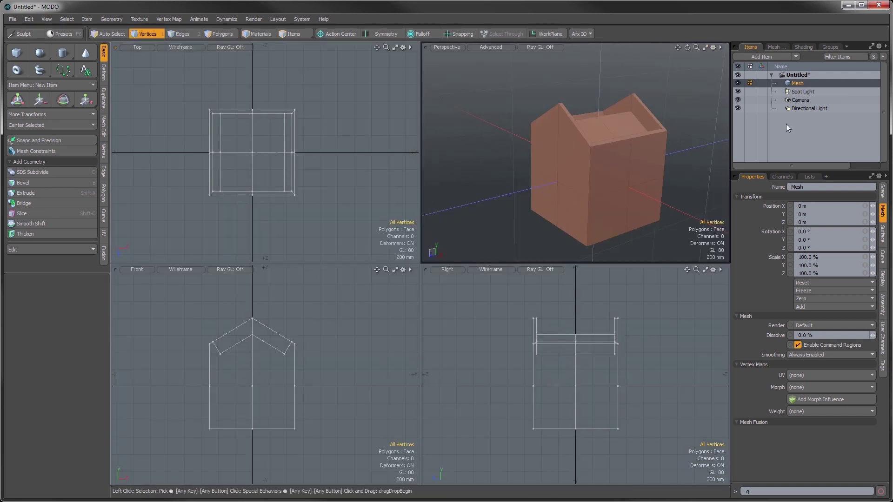
pyautogui.press('n')
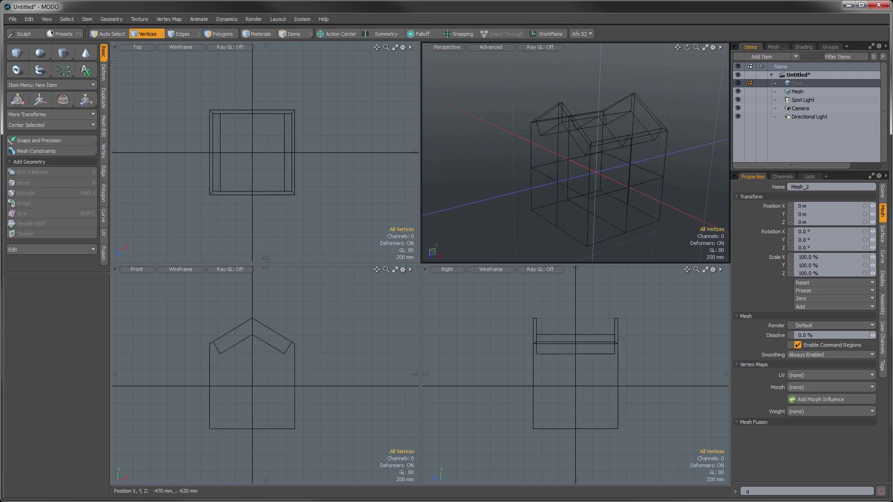
pyautogui.click(40, 53)
pyautogui.moveTo(313, 95); pyautogui.dragTo(351, 96)
pyautogui.press('space')
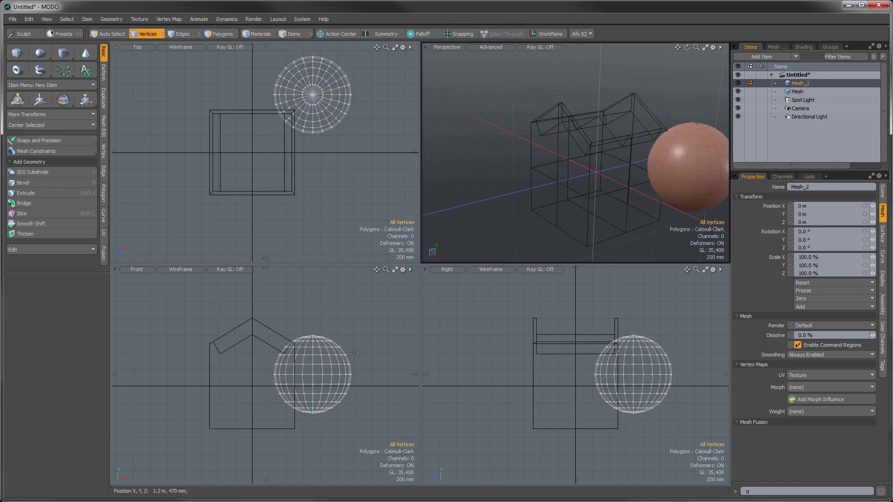
# Select all of the sphere's polygons and move the sphere over the house's roof using the orthographic views.
pyautogui.press('3')
pyautogui.doubleClick(315, 370)
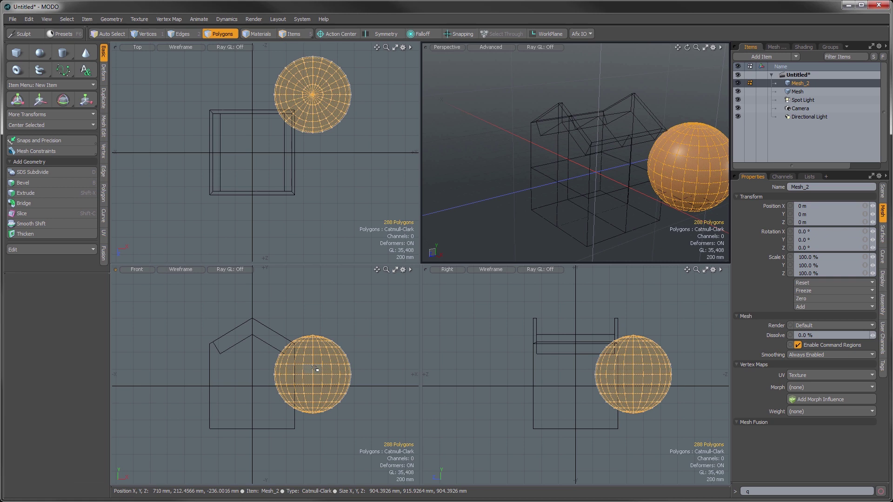
pyautogui.press('w')
pyautogui.moveTo(338, 336); pyautogui.dragTo(303, 283)
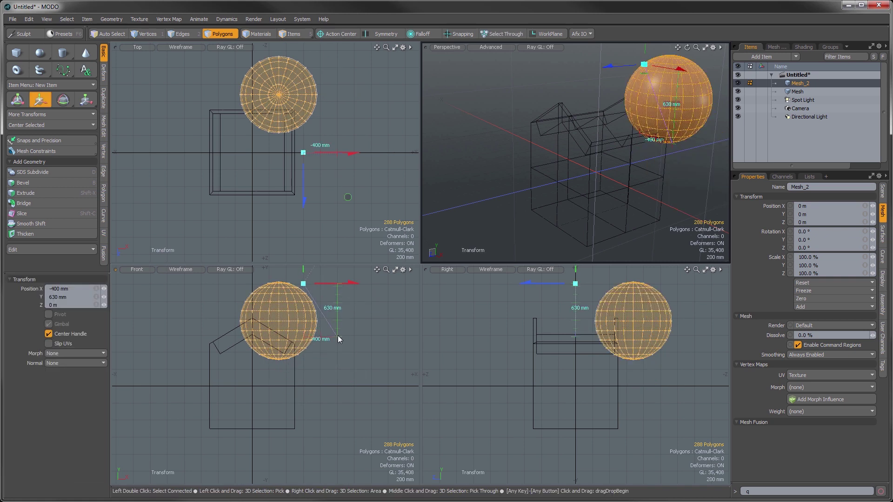
pyautogui.moveTo(305, 120); pyautogui.dragTo(289, 187)
pyautogui.moveTo(565, 311); pyautogui.dragTo(594, 308)
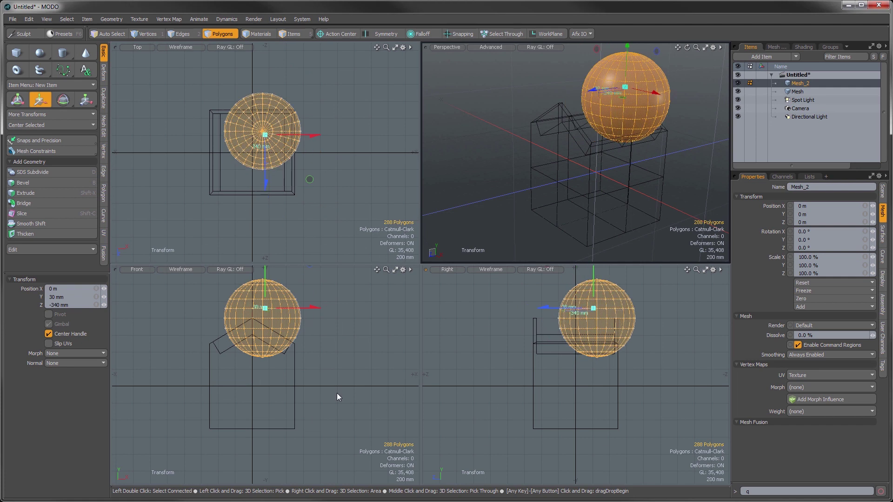
pyautogui.moveTo(506, 348); pyautogui.dragTo(501, 372)
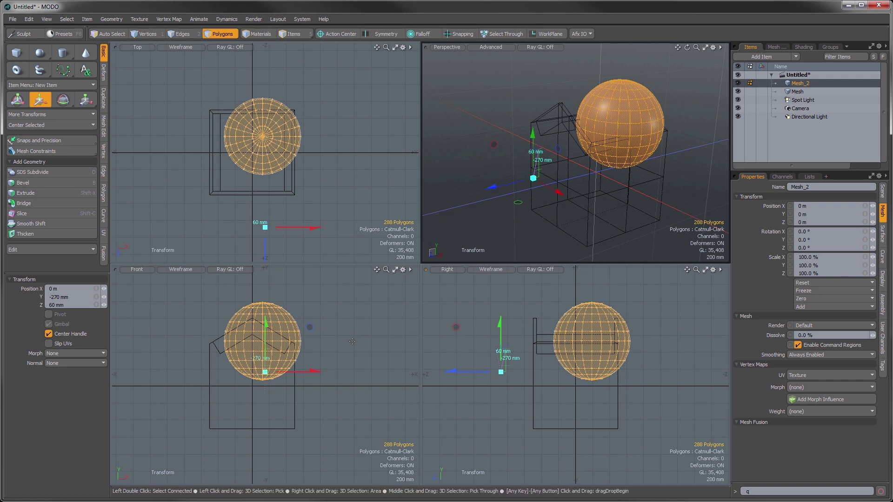
# Undo the sphere's moves, its creation and the new mesh item, and return to the single perspective view.
pyautogui.press('space')
pyautogui.press('Delete')
pyautogui.hotkey('ctrl', 'z')
pyautogui.hotkey('ctrl', 'z')
pyautogui.hotkey('ctrl', 'z')
pyautogui.hotkey('ctrl', 'z')
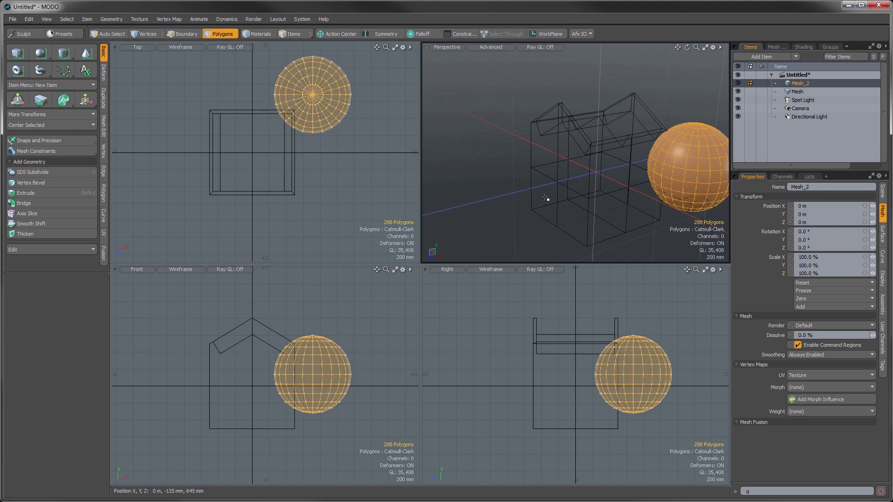
pyautogui.hotkey('ctrl', 'z')
pyautogui.hotkey('ctrl', 'z')
pyautogui.hotkey('ctrl', 'z')
pyautogui.hotkey('ctrl', 'z')
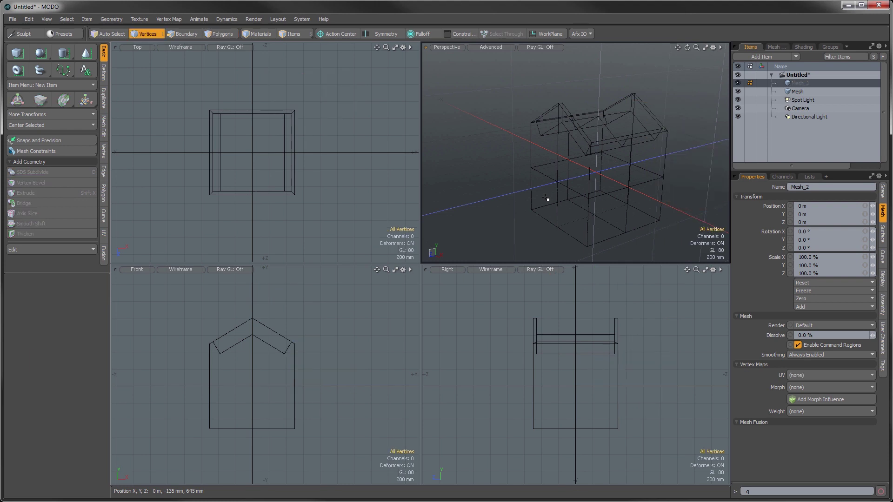
pyautogui.hotkey('ctrl', 'z')
pyautogui.press('KP_0')
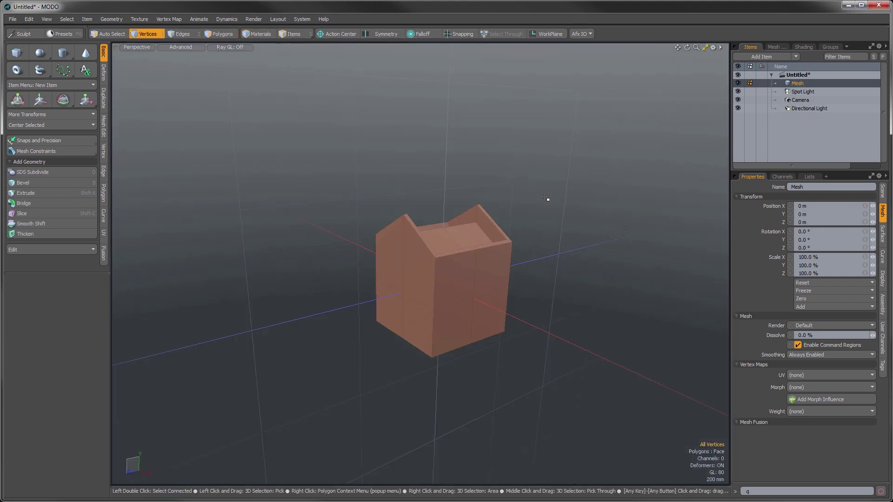
# Draw a cube primitive beside the house in the perspective view, about 680 mm by 565 mm, and pull it out about 595 mm along X.
pyautogui.scroll(2, 546, 198)
pyautogui.keyDown('alt'); pyautogui.moveTo(521, 205); pyautogui.dragTo(471, 219); pyautogui.keyUp('alt')
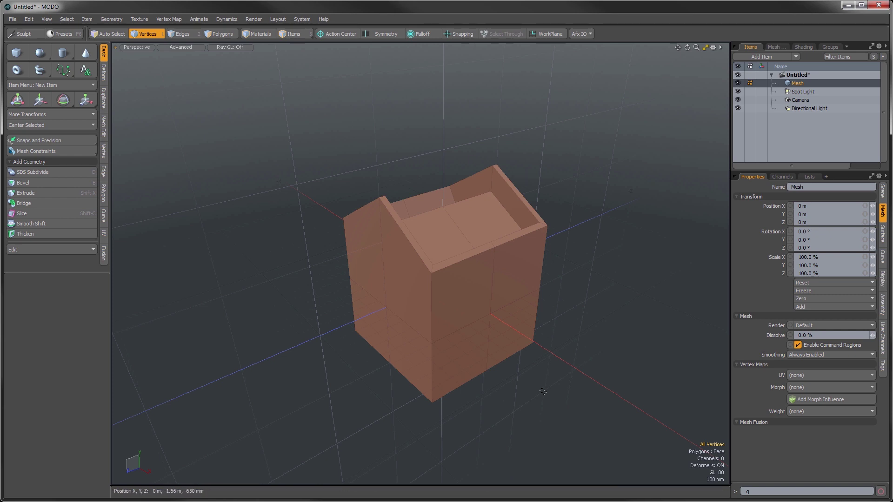
pyautogui.click(17, 52)
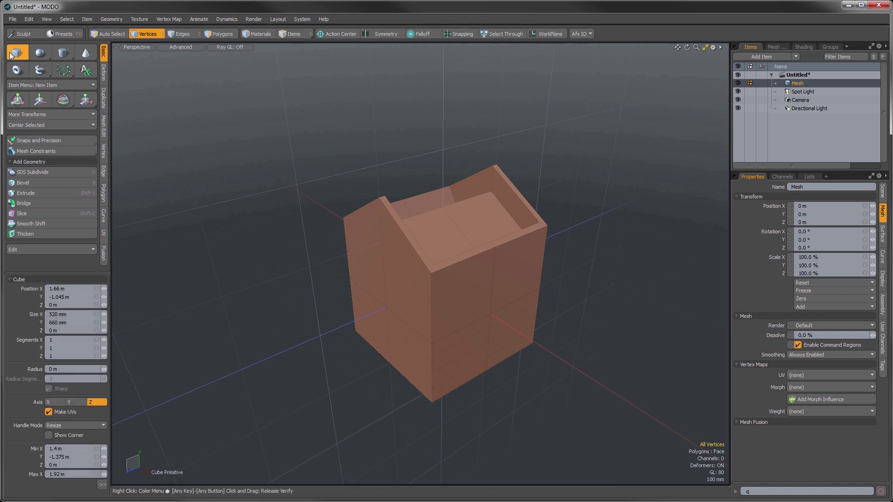
pyautogui.moveTo(175, 133)
pyautogui.mouseDown()
pyautogui.moveTo(256, 224)
pyautogui.moveTo(330, 214)
pyautogui.mouseUp()
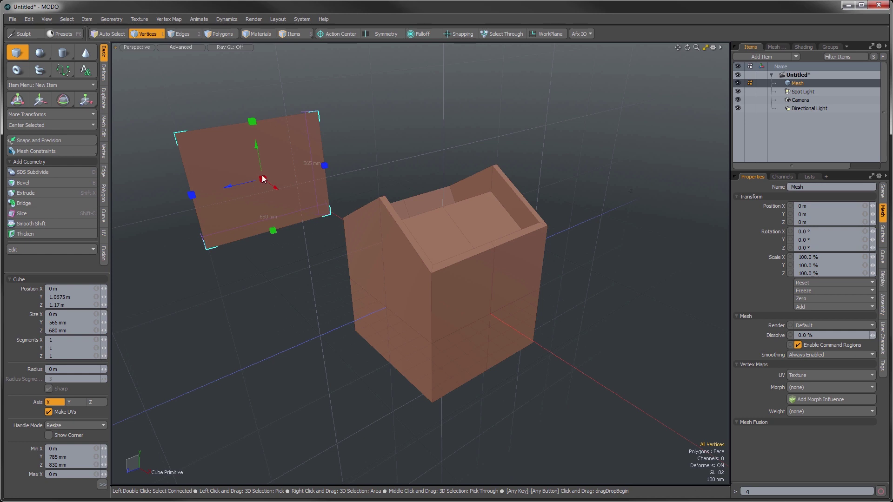
pyautogui.moveTo(262, 177); pyautogui.dragTo(315, 213)
pyautogui.keyDown('alt'); pyautogui.moveTo(239, 229); pyautogui.dragTo(337, 216); pyautogui.keyUp('alt')
pyautogui.press('space')
# Draw five flat cube primitives of varying sizes around the house, facing its gable side.
pyautogui.keyDown('alt'); pyautogui.moveTo(314, 247); pyautogui.dragTo(351, 350); pyautogui.keyUp('alt')
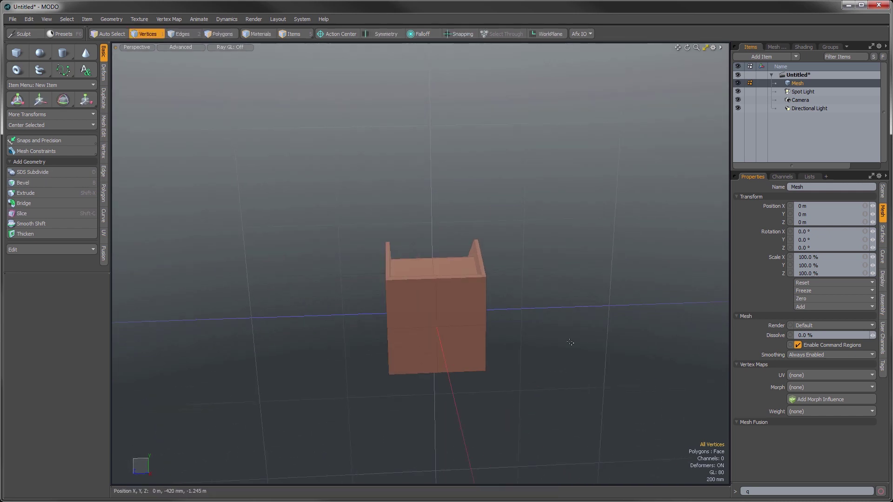
pyautogui.keyDown('alt'); pyautogui.moveTo(538, 377); pyautogui.dragTo(413, 308); pyautogui.keyUp('alt')
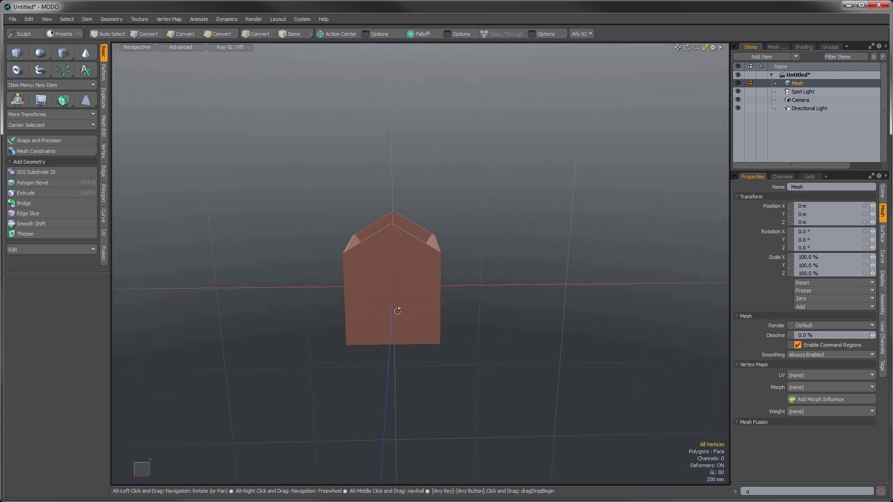
pyautogui.scroll(2, 226, 287)
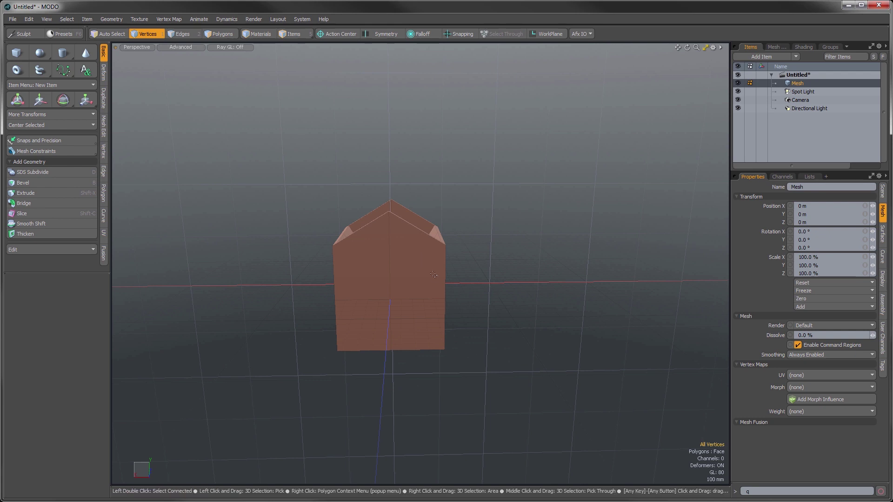
pyautogui.keyDown('alt'); pyautogui.moveTo(434, 275); pyautogui.dragTo(474, 340); pyautogui.keyUp('alt')
pyautogui.click(16, 53)
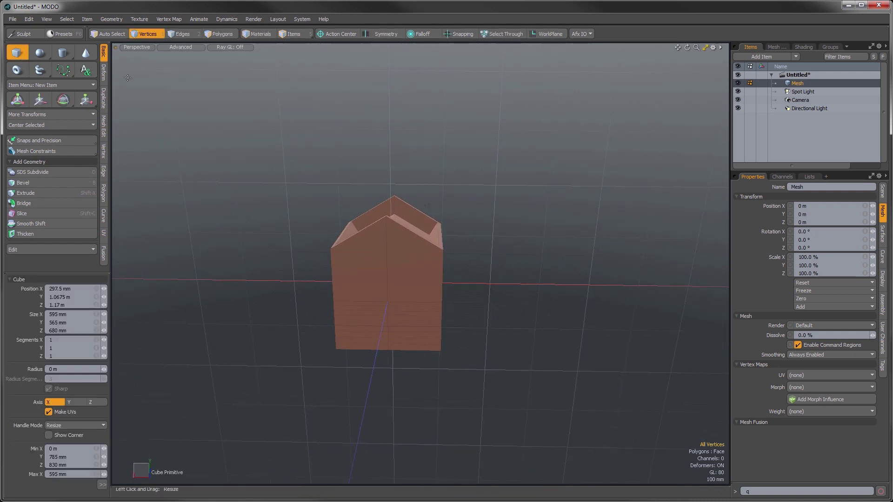
pyautogui.moveTo(159, 81); pyautogui.dragTo(223, 127)
pyautogui.moveTo(200, 190); pyautogui.dragTo(268, 237)
pyautogui.moveTo(381, 121); pyautogui.dragTo(427, 168)
pyautogui.moveTo(513, 123); pyautogui.dragTo(622, 218)
pyautogui.moveTo(538, 325); pyautogui.dragTo(581, 365)
pyautogui.press('space')
# Draw four more flat cube primitives below and beside the house, the last about 790 mm by 690 mm.
pyautogui.keyDown('alt'); pyautogui.moveTo(345, 280); pyautogui.dragTo(461, 307); pyautogui.keyUp('alt')
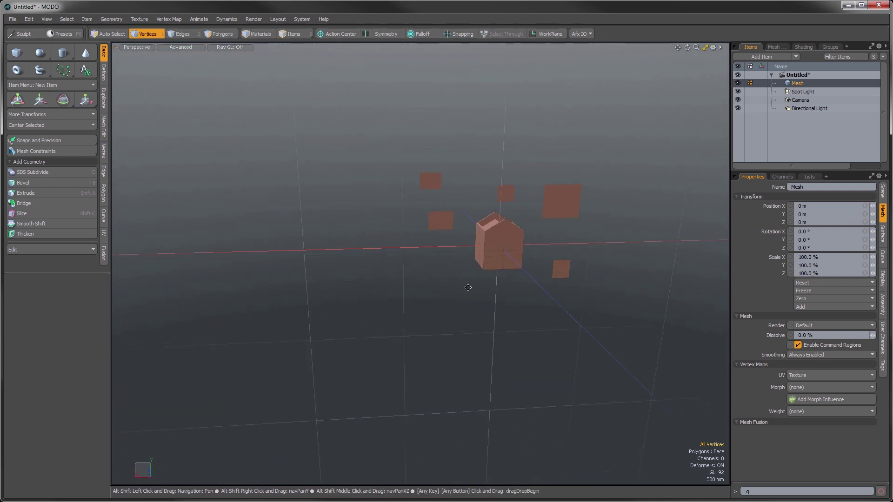
pyautogui.click(10, 55)
pyautogui.moveTo(367, 293); pyautogui.dragTo(393, 263)
pyautogui.moveTo(435, 290); pyautogui.dragTo(481, 337)
pyautogui.moveTo(517, 306); pyautogui.dragTo(532, 319)
pyautogui.moveTo(597, 240); pyautogui.dragTo(625, 264)
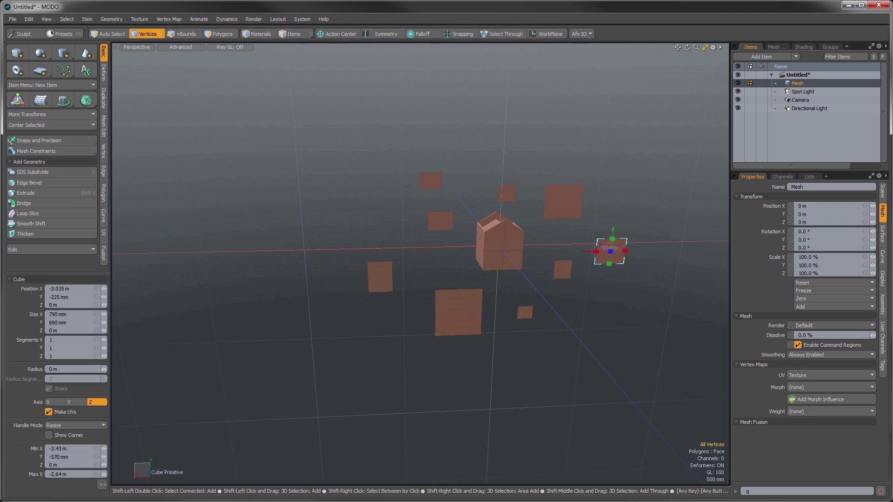
pyautogui.press('space')
# Undo all the flat cube primitives so that only the house remains in the mesh.
pyautogui.keyDown('alt'); pyautogui.moveTo(339, 255); pyautogui.dragTo(467, 160); pyautogui.keyUp('alt')
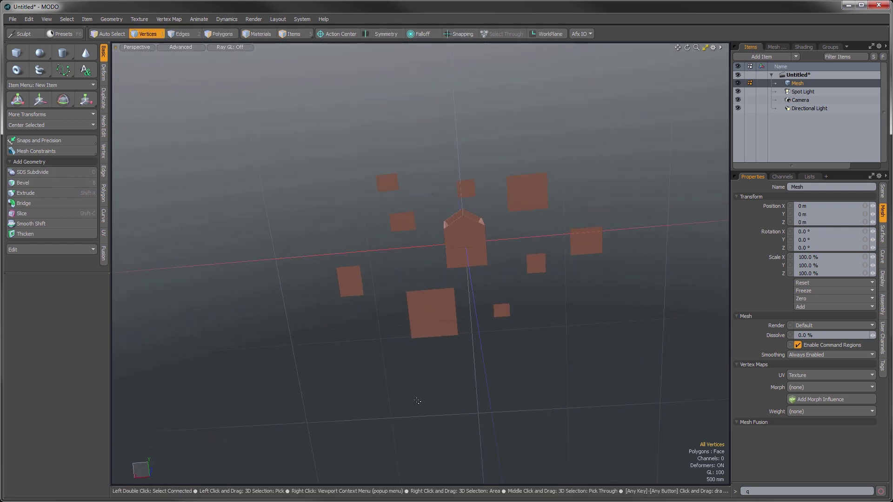
pyautogui.hotkey('ctrl', 'z')
pyautogui.hotkey('ctrl', 'z')
pyautogui.hotkey('ctrl', 'z')
pyautogui.hotkey('ctrl', 'z')
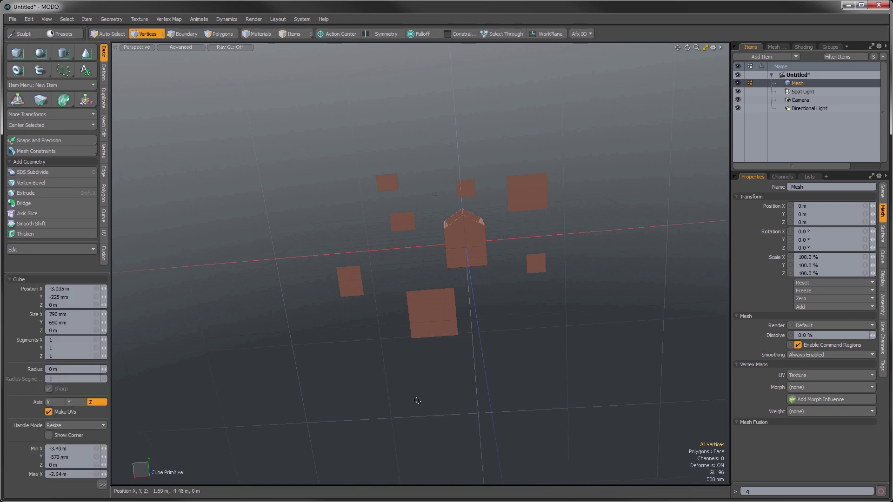
pyautogui.hotkey('ctrl', 'z')
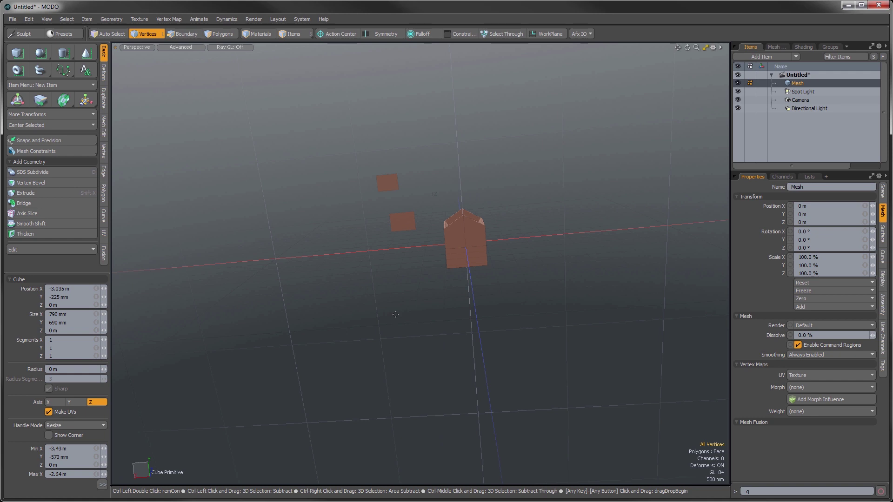
pyautogui.hotkey('ctrl', 'z')
# Examine the work plane grid's orientation from several angles around the house, with edge selection mode active.
pyautogui.keyDown('alt'); pyautogui.moveTo(371, 187); pyautogui.dragTo(400, 261); pyautogui.keyUp('alt')
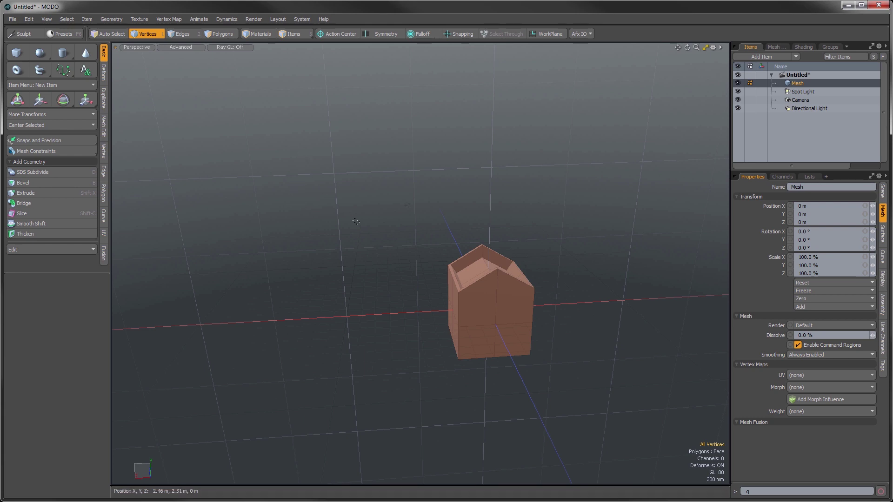
pyautogui.press('a')
pyautogui.press('2')
pyautogui.keyDown('alt'); pyautogui.moveTo(353, 279); pyautogui.dragTo(422, 343); pyautogui.keyUp('alt')
pyautogui.keyDown('alt'); pyautogui.moveTo(427, 329); pyautogui.dragTo(448, 350); pyautogui.keyUp('alt')
pyautogui.keyDown('alt'); pyautogui.moveTo(538, 387); pyautogui.dragTo(418, 368); pyautogui.keyUp('alt')
pyautogui.press('2')
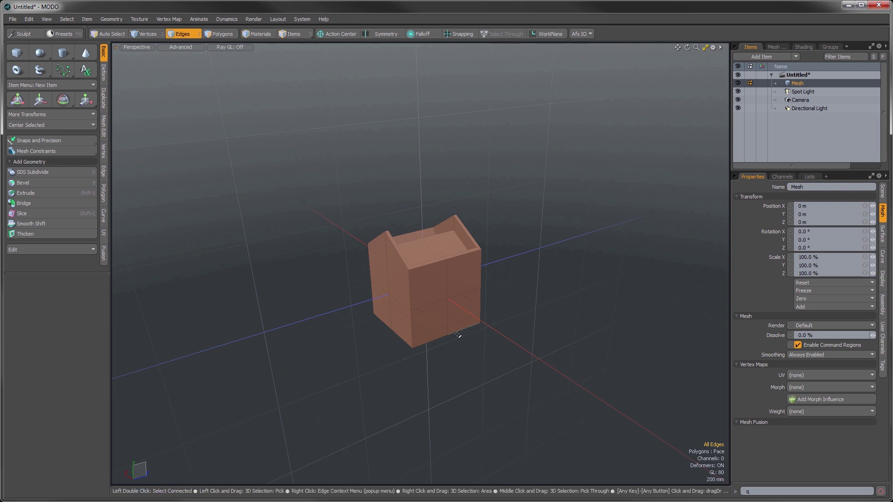
pyautogui.keyDown('alt'); pyautogui.moveTo(362, 291); pyautogui.dragTo(426, 392); pyautogui.keyUp('alt')
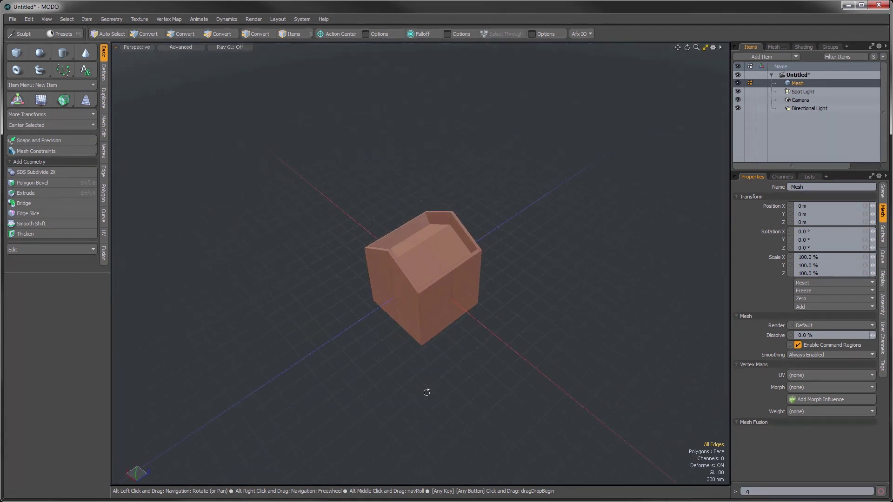
pyautogui.keyDown('ctrl'); pyautogui.keyDown('alt'); pyautogui.moveTo(427, 325); pyautogui.dragTo(480, 319); pyautogui.keyUp('alt'); pyautogui.keyUp('ctrl')
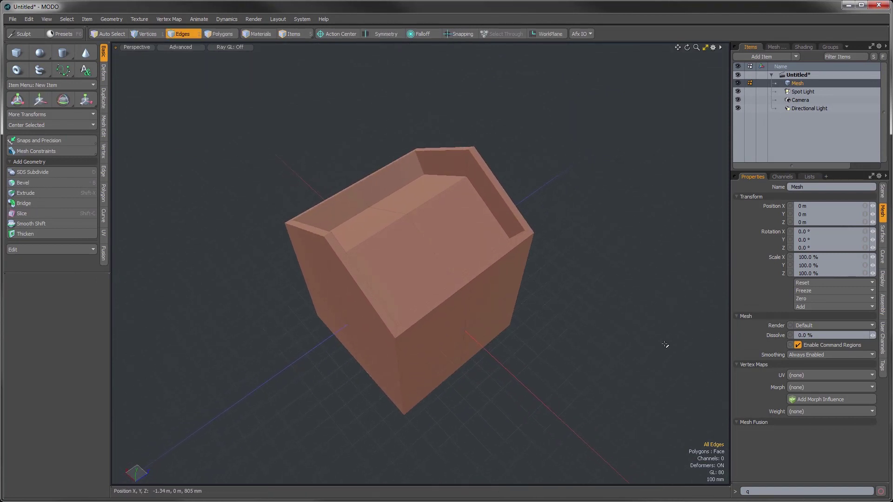
# Open the extended WorkPlane options form.
pyautogui.click(551, 38)
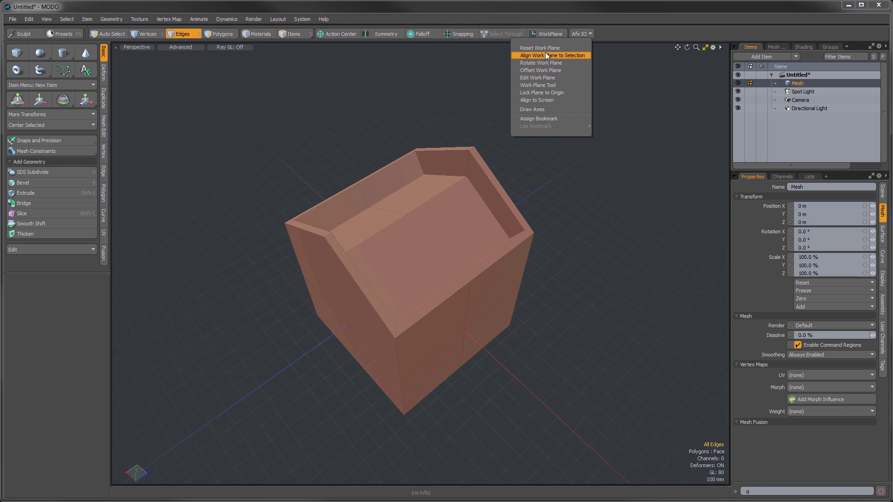
pyautogui.click(549, 23)
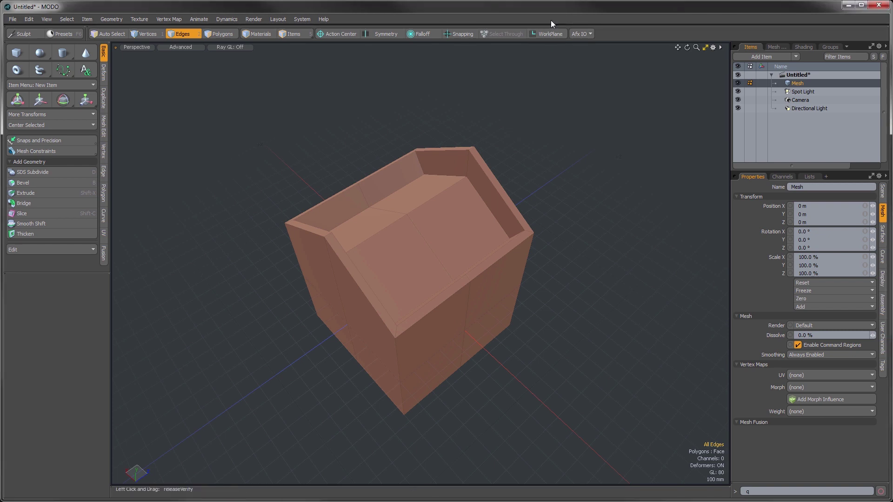
pyautogui.press('shift')
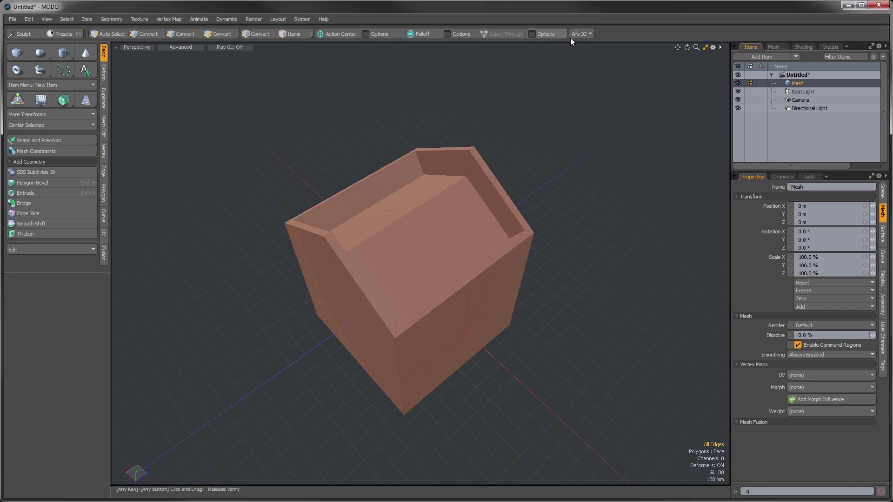
pyautogui.keyDown('shift'); pyautogui.click(551, 35); pyautogui.keyUp('shift')
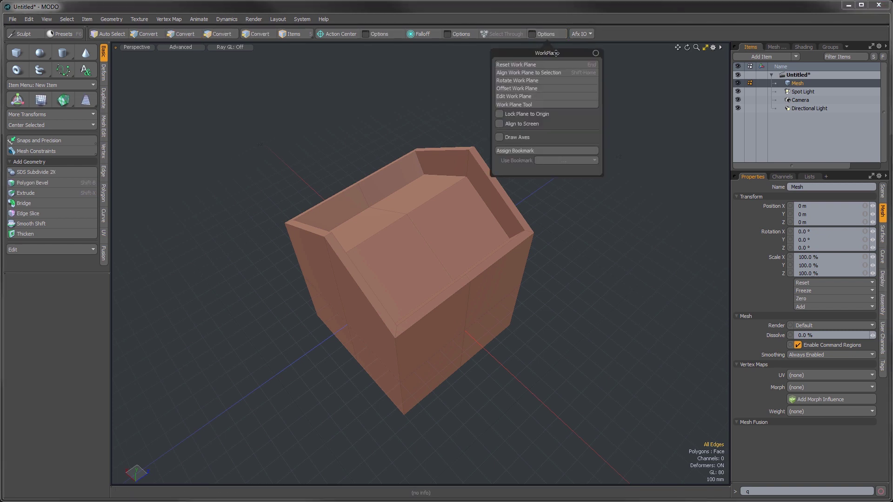
# Detach the WorkPlane form so it floats beside the house, and examine the default grid from several angles.
pyautogui.moveTo(562, 54)
pyautogui.mouseDown()
pyautogui.moveTo(557, 64)
pyautogui.moveTo(452, 72)
pyautogui.moveTo(602, 73)
pyautogui.moveTo(682, 61)
pyautogui.mouseUp()
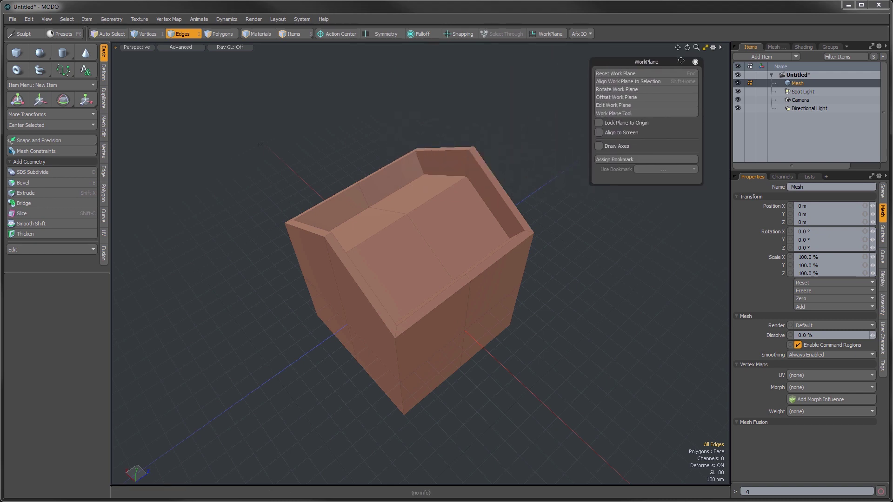
pyautogui.keyDown('alt'); pyautogui.moveTo(457, 313); pyautogui.dragTo(498, 285); pyautogui.keyUp('alt')
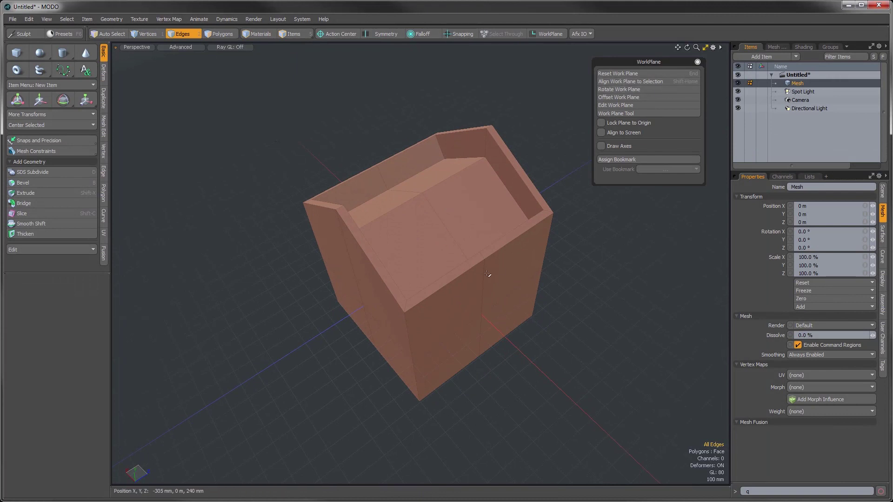
pyautogui.keyDown('alt'); pyautogui.moveTo(486, 273); pyautogui.dragTo(507, 162); pyautogui.keyUp('alt')
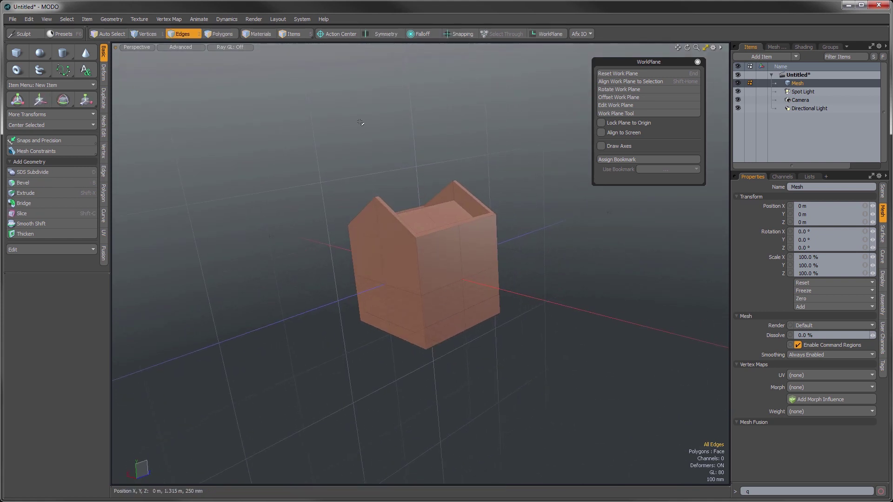
pyautogui.keyDown('alt'); pyautogui.moveTo(509, 264); pyautogui.dragTo(449, 289); pyautogui.keyUp('alt')
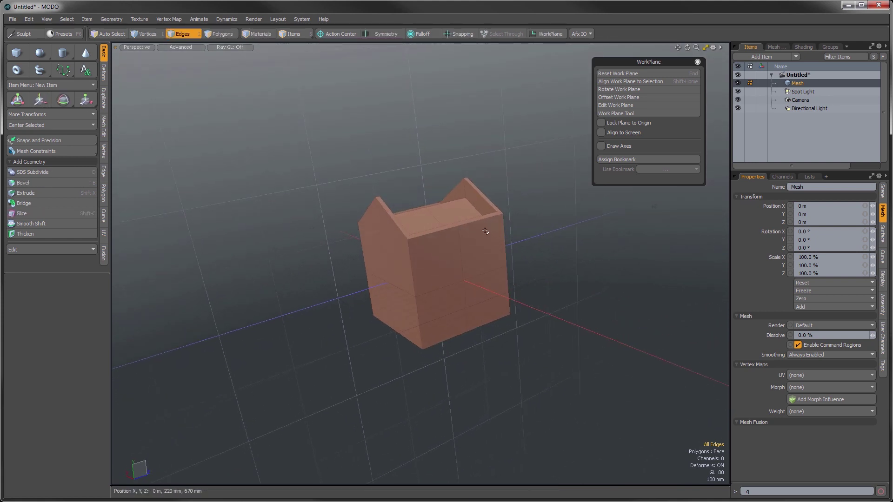
pyautogui.moveTo(462, 253)
pyautogui.keyDown('alt'); pyautogui.mouseDown()
pyautogui.moveTo(427, 244)
pyautogui.moveTo(447, 261)
pyautogui.mouseUp(); pyautogui.keyUp('alt')
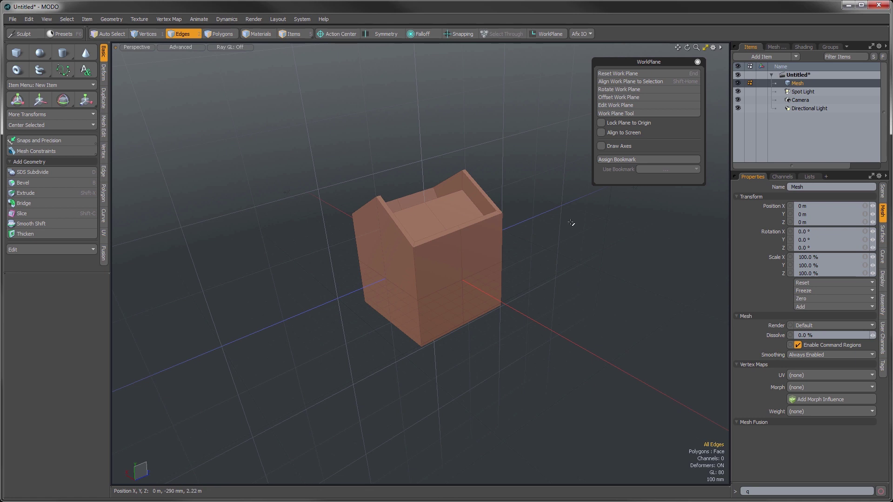
pyautogui.keyDown('alt'); pyautogui.moveTo(573, 221); pyautogui.dragTo(351, 122); pyautogui.keyUp('alt')
# Select the house's two sloped roof polygons, align the work plane to them, and clear the selection.
pyautogui.click(218, 34)
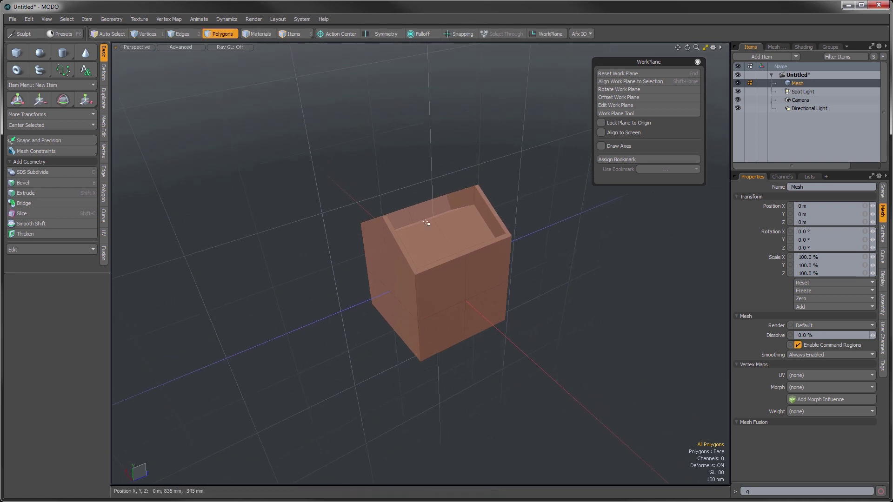
pyautogui.moveTo(423, 239); pyautogui.dragTo(453, 232)
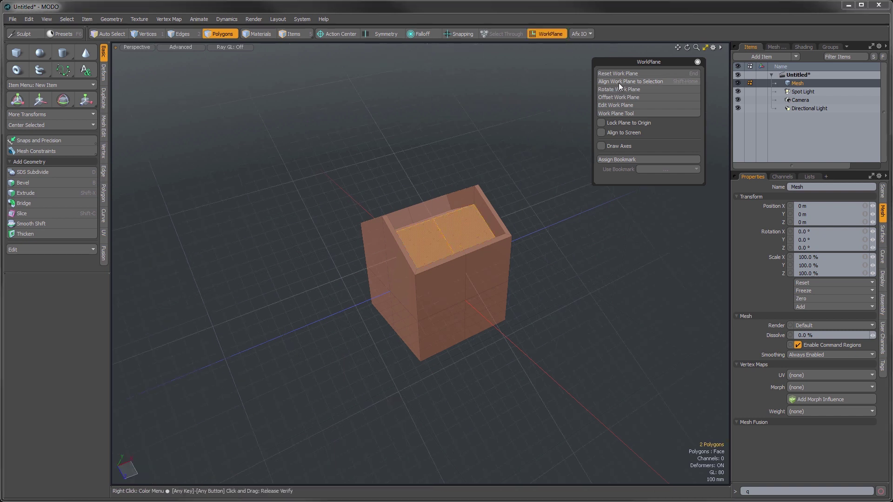
pyautogui.keyDown('alt'); pyautogui.moveTo(466, 249); pyautogui.dragTo(497, 201); pyautogui.keyUp('alt')
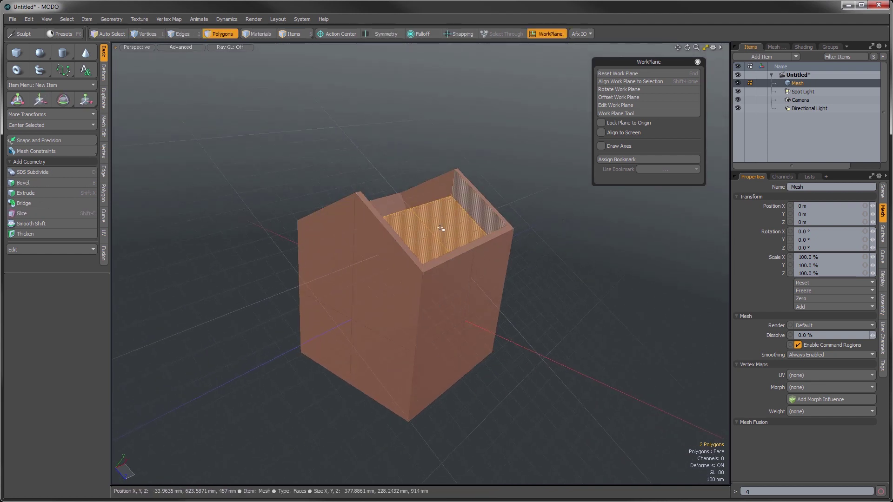
pyautogui.keyDown('alt'); pyautogui.moveTo(437, 253); pyautogui.dragTo(376, 238); pyautogui.keyUp('alt')
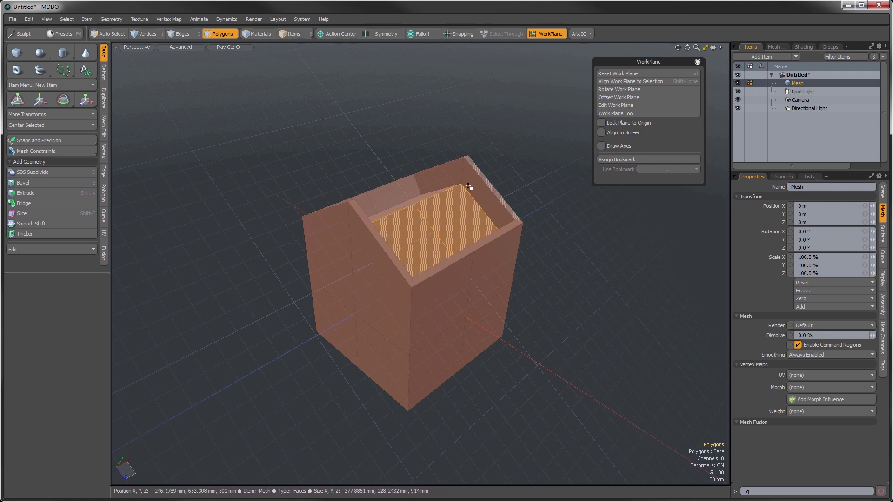
pyautogui.keyDown('alt'); pyautogui.moveTo(449, 257); pyautogui.dragTo(622, 247); pyautogui.keyUp('alt')
pyautogui.click(604, 267)
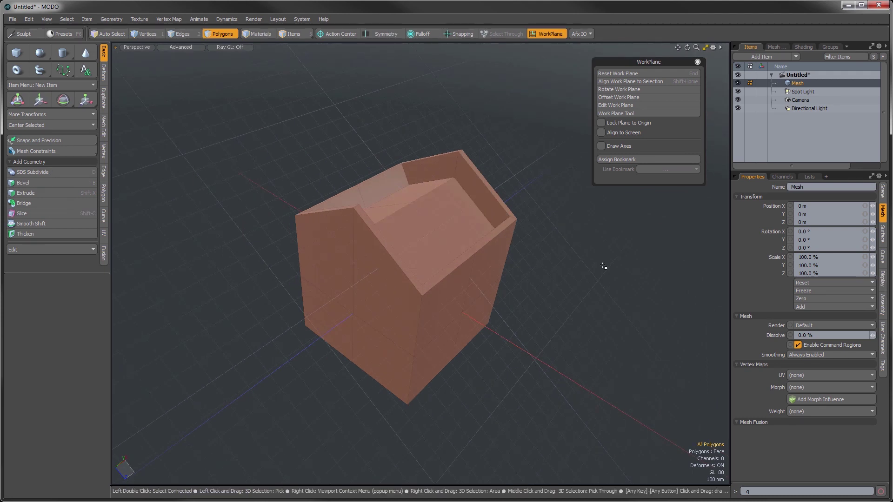
# Draw a cube primitive standing perpendicular to the sloped roof face, using the aligned work plane.
pyautogui.keyDown('alt'); pyautogui.moveTo(515, 243); pyautogui.dragTo(471, 282); pyautogui.keyUp('alt')
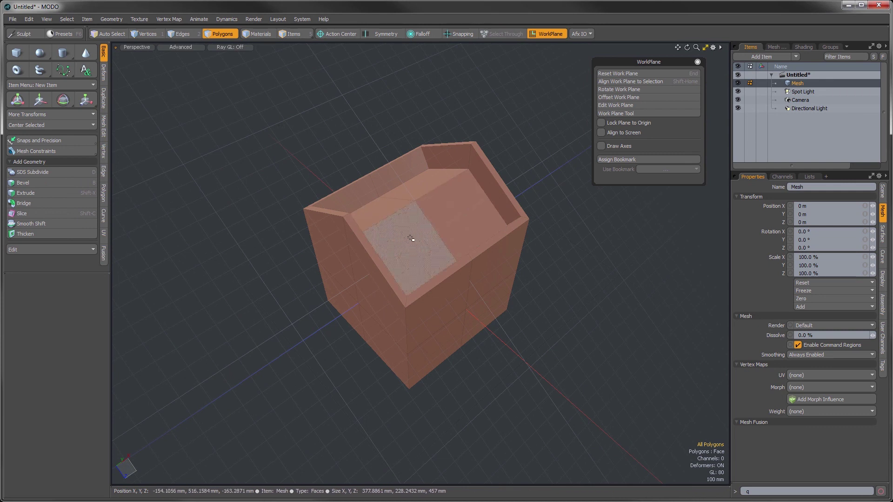
pyautogui.keyDown('alt'); pyautogui.moveTo(529, 313); pyautogui.dragTo(371, 216); pyautogui.keyUp('alt')
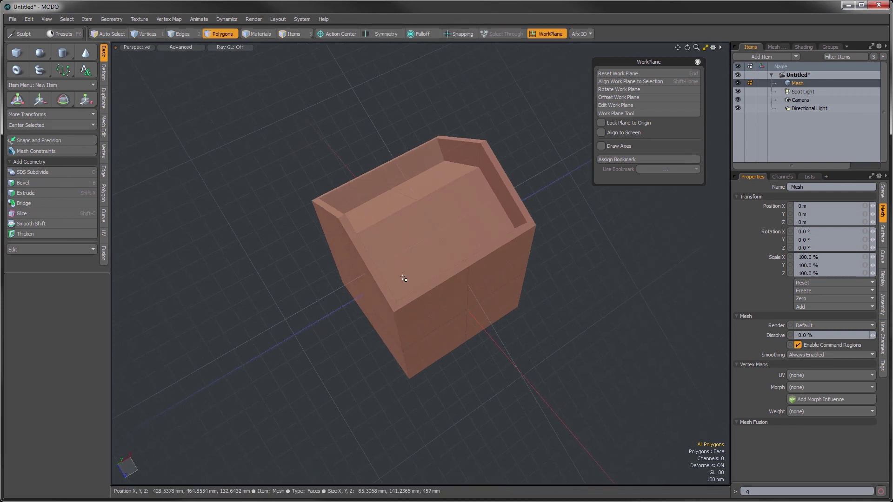
pyautogui.moveTo(448, 230)
pyautogui.keyDown('alt'); pyautogui.mouseDown()
pyautogui.moveTo(435, 222)
pyautogui.moveTo(414, 234)
pyautogui.moveTo(455, 244)
pyautogui.mouseUp(); pyautogui.keyUp('alt')
pyautogui.click(16, 53)
pyautogui.keyDown('alt'); pyautogui.moveTo(455, 244); pyautogui.dragTo(454, 224); pyautogui.keyUp('alt')
pyautogui.press('space')
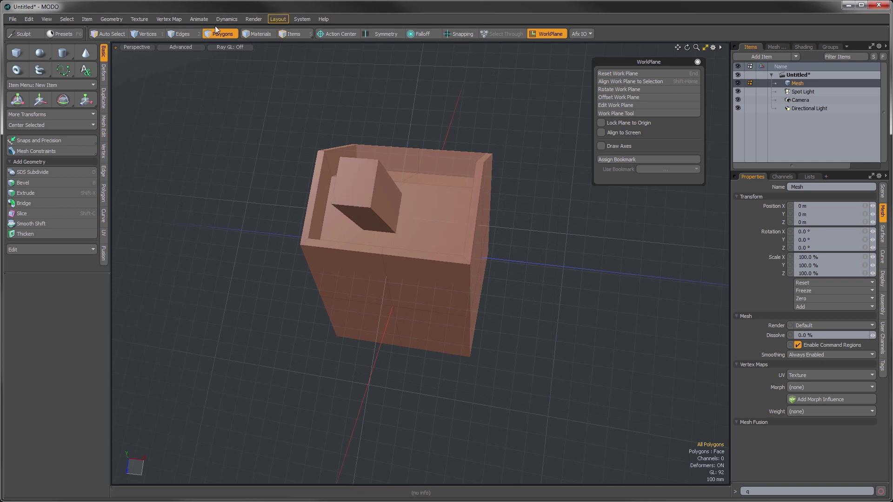
# Select all polygons of the box on the roof and center it along the work plane's Z axis.
pyautogui.keyDown('alt'); pyautogui.moveTo(441, 186); pyautogui.dragTo(412, 239); pyautogui.keyUp('alt')
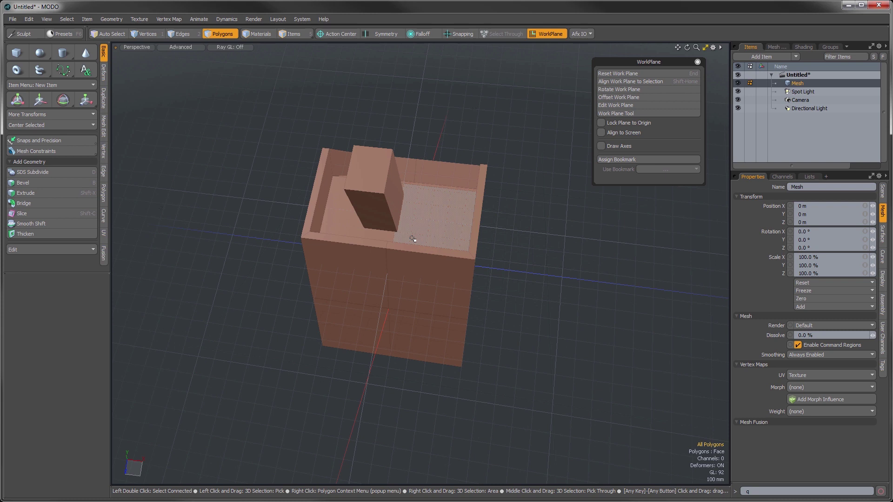
pyautogui.doubleClick(370, 209)
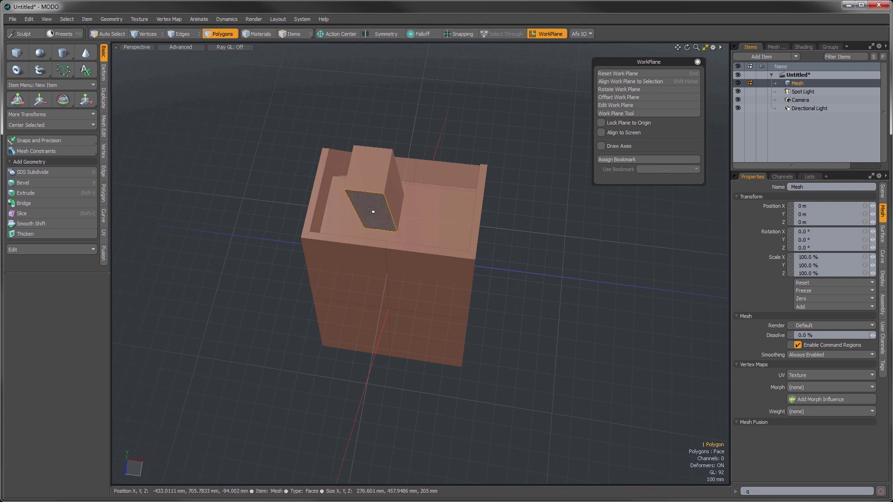
pyautogui.keyDown('alt'); pyautogui.moveTo(457, 231); pyautogui.dragTo(444, 265); pyautogui.keyUp('alt')
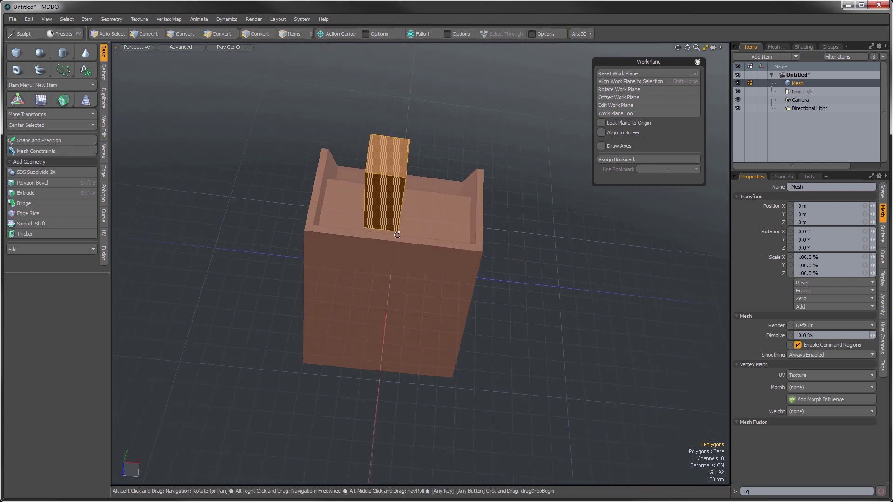
pyautogui.click(43, 124)
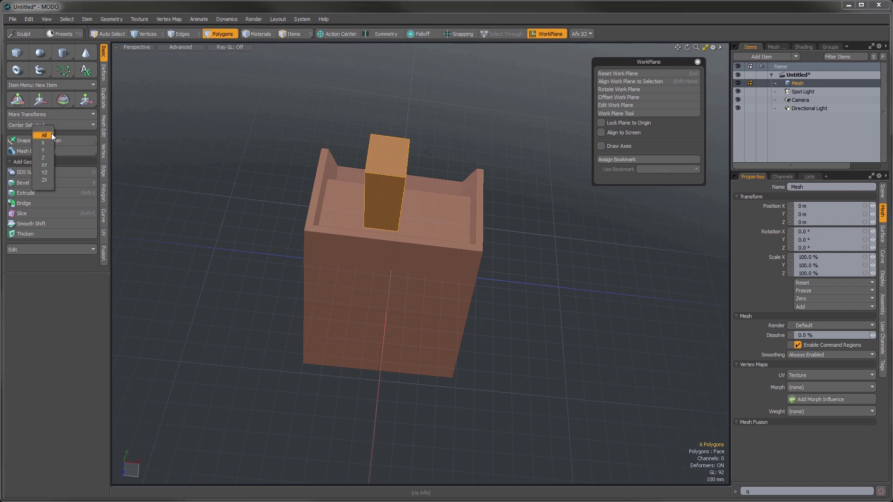
pyautogui.click(51, 143)
pyautogui.keyDown('alt'); pyautogui.moveTo(383, 256); pyautogui.dragTo(482, 256); pyautogui.keyUp('alt')
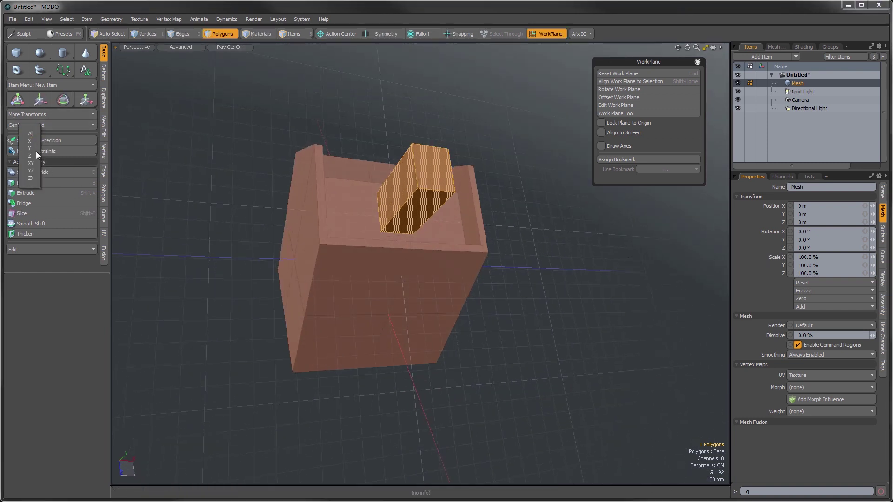
pyautogui.press('alt')
pyautogui.keyDown('alt'); pyautogui.moveTo(255, 239); pyautogui.dragTo(344, 198); pyautogui.keyUp('alt')
pyautogui.keyDown('alt'); pyautogui.moveTo(399, 300); pyautogui.dragTo(555, 199); pyautogui.keyUp('alt')
# Clear the box selection by changing to vertex mode, and reset the work plane to its default orientation.
pyautogui.press('1')
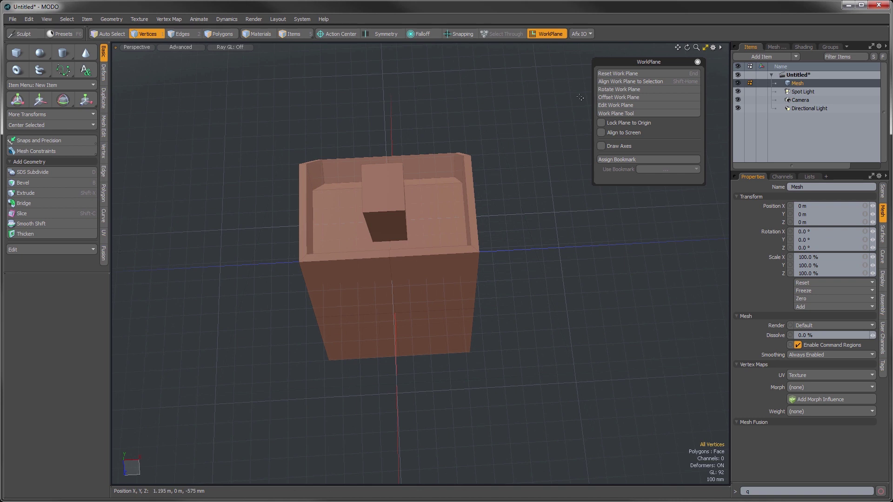
pyautogui.click(629, 75)
pyautogui.keyDown('alt'); pyautogui.moveTo(339, 298); pyautogui.dragTo(367, 271); pyautogui.keyUp('alt')
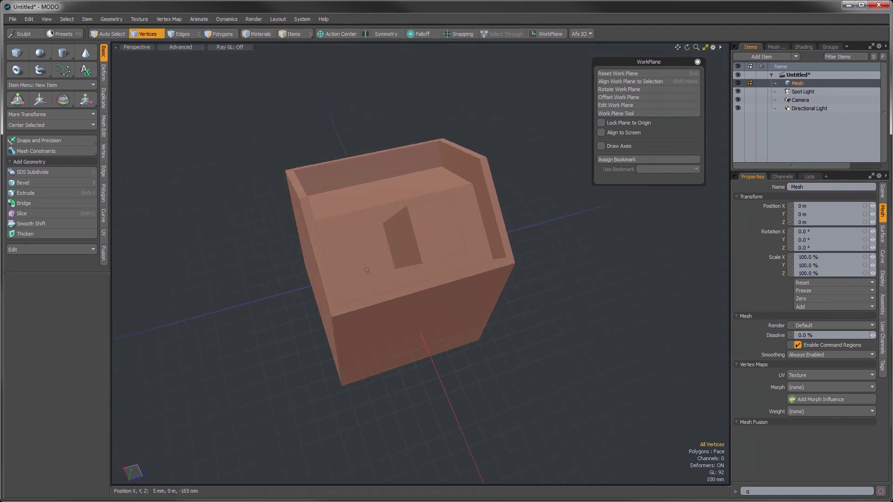
# Select the two sloped roof polygons around the box and align the work plane to them again.
pyautogui.click(222, 34)
pyautogui.click(359, 276)
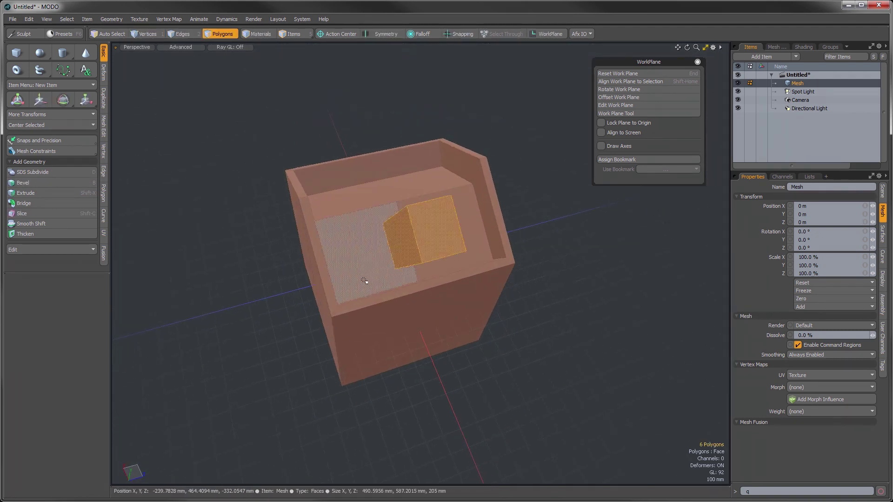
pyautogui.keyDown('shift'); pyautogui.click(484, 223); pyautogui.keyUp('shift')
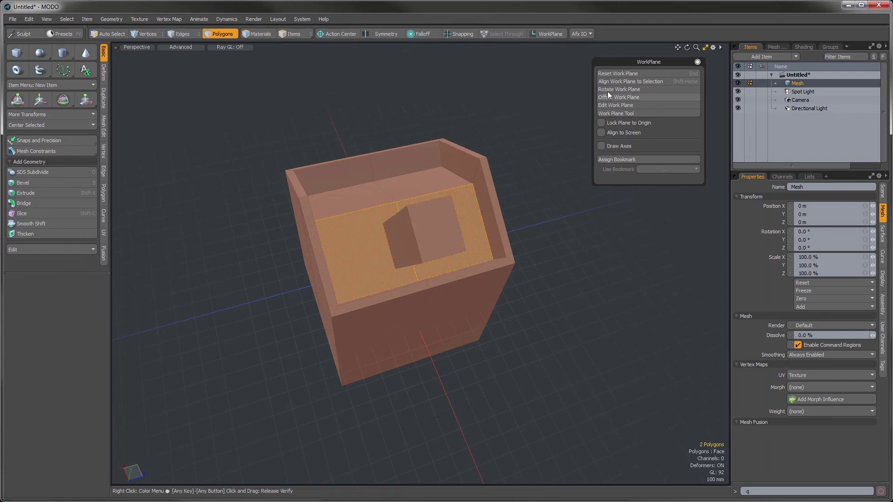
pyautogui.keyDown('alt'); pyautogui.moveTo(535, 195); pyautogui.dragTo(379, 363); pyautogui.keyUp('alt')
# Try moving the roof box with Transform along the aligned work plane's axes, about -280 mm X, 300 mm Y and 60 mm Z.
pyautogui.doubleClick(447, 186)
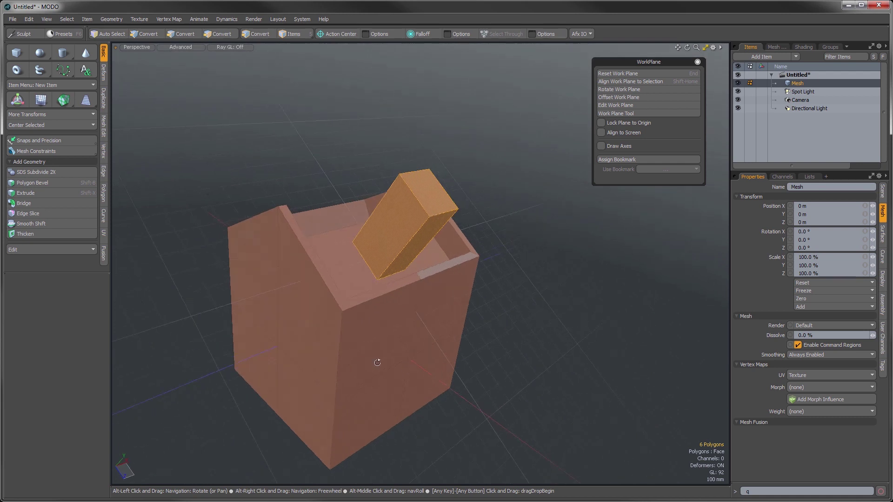
pyautogui.press('y')
pyautogui.keyDown('alt'); pyautogui.moveTo(446, 322); pyautogui.dragTo(435, 316); pyautogui.keyUp('alt')
pyautogui.keyDown('alt'); pyautogui.moveTo(417, 198); pyautogui.dragTo(372, 233); pyautogui.keyUp('alt')
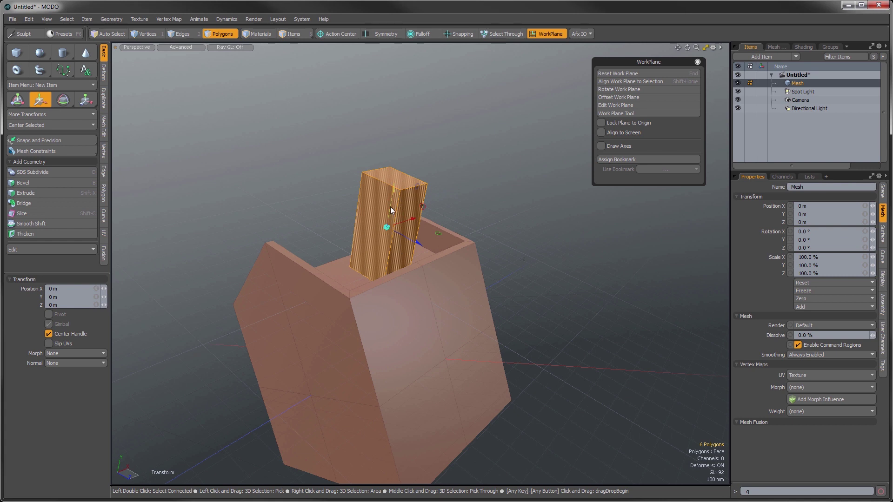
pyautogui.moveTo(393, 188); pyautogui.dragTo(398, 130)
pyautogui.keyDown('alt'); pyautogui.moveTo(451, 152); pyautogui.dragTo(423, 209); pyautogui.keyUp('alt')
pyautogui.keyDown('alt'); pyautogui.moveTo(453, 241); pyautogui.dragTo(425, 321); pyautogui.keyUp('alt')
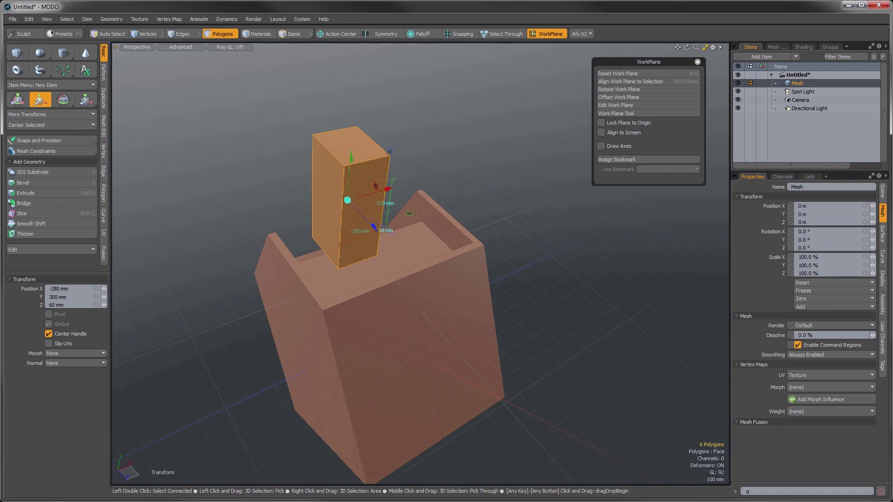
pyautogui.moveTo(397, 349); pyautogui.dragTo(466, 275)
pyautogui.press('space')
pyautogui.click(535, 195)
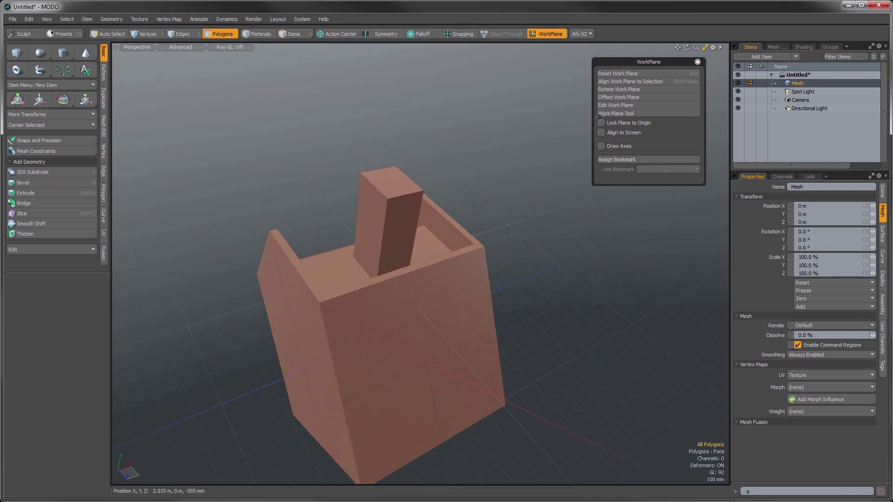
# Reset the work plane, and realign it to the two sloped roof polygons.
pyautogui.click(624, 73)
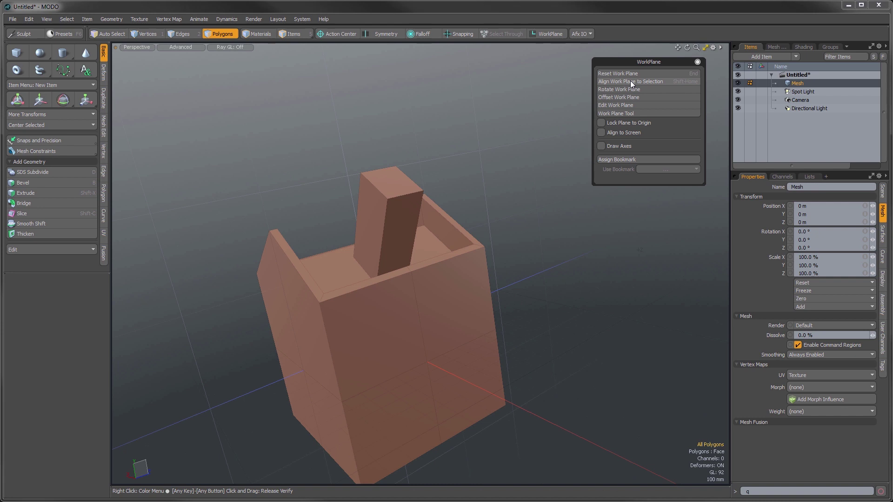
pyautogui.keyDown('alt'); pyautogui.moveTo(490, 179); pyautogui.dragTo(448, 266); pyautogui.keyUp('alt')
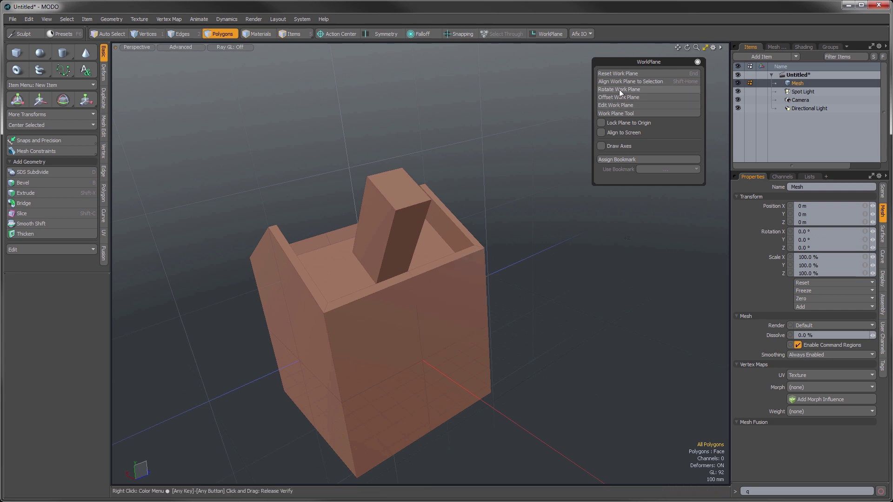
pyautogui.keyDown('alt'); pyautogui.moveTo(375, 303); pyautogui.dragTo(419, 310); pyautogui.keyUp('alt')
pyautogui.click(335, 268)
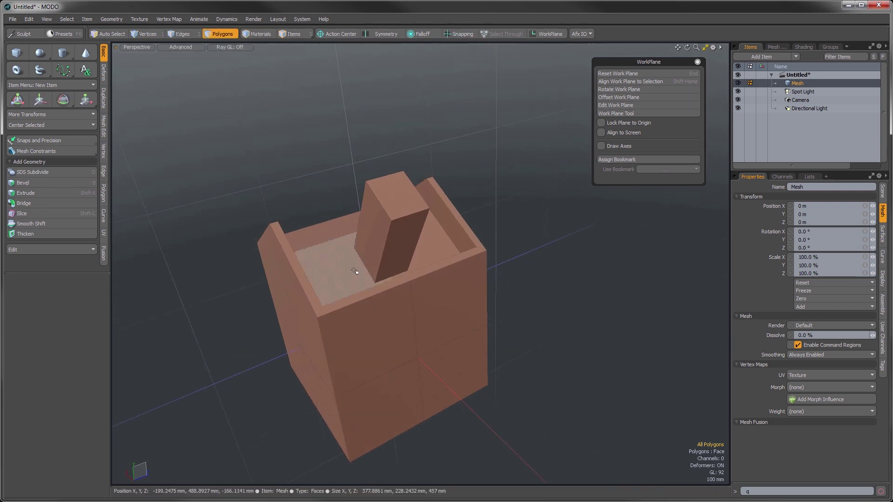
pyautogui.keyDown('shift'); pyautogui.click(425, 251); pyautogui.keyUp('shift')
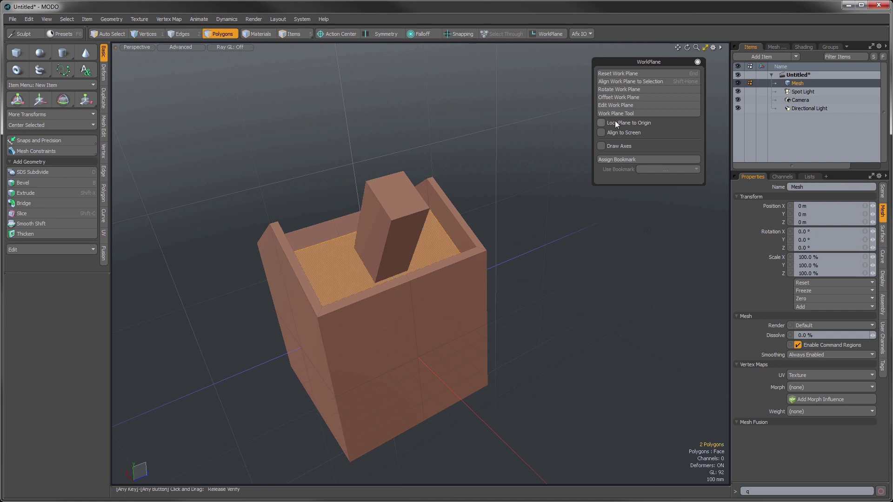
pyautogui.click(616, 82)
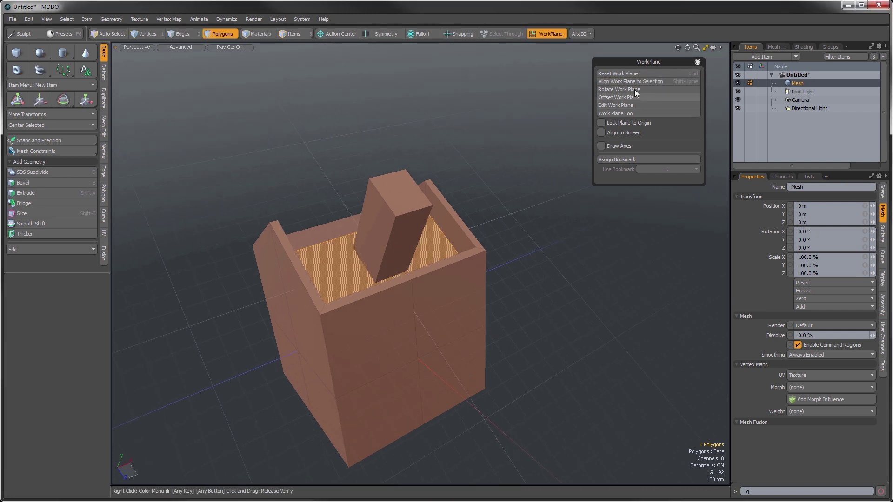
# Rotate the aligned work plane by 45 degrees around its Y axis.
pyautogui.click(624, 88)
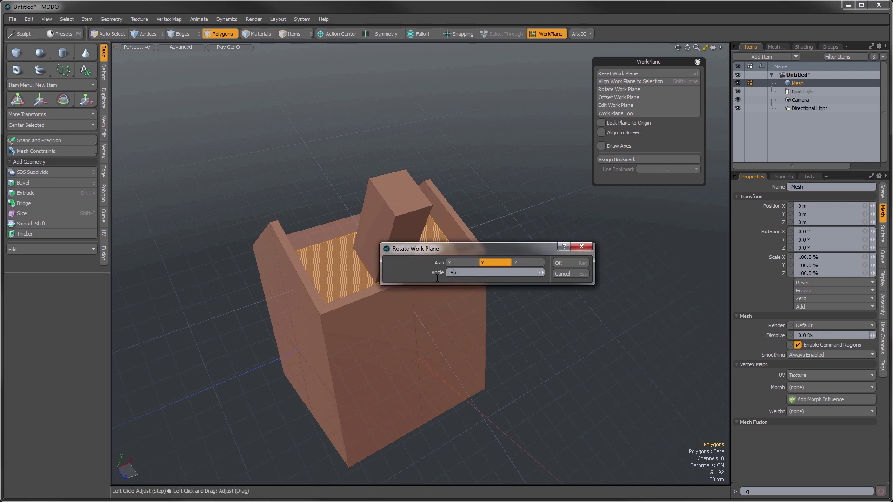
pyautogui.press('Return')
pyautogui.keyDown('alt'); pyautogui.moveTo(455, 319); pyautogui.dragTo(493, 261); pyautogui.keyUp('alt')
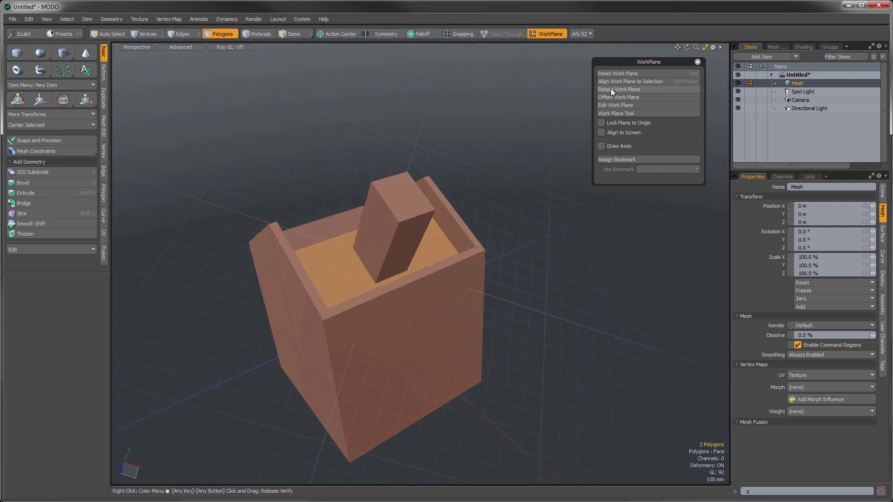
pyautogui.keyDown('alt'); pyautogui.moveTo(443, 303); pyautogui.dragTo(395, 260); pyautogui.keyUp('alt')
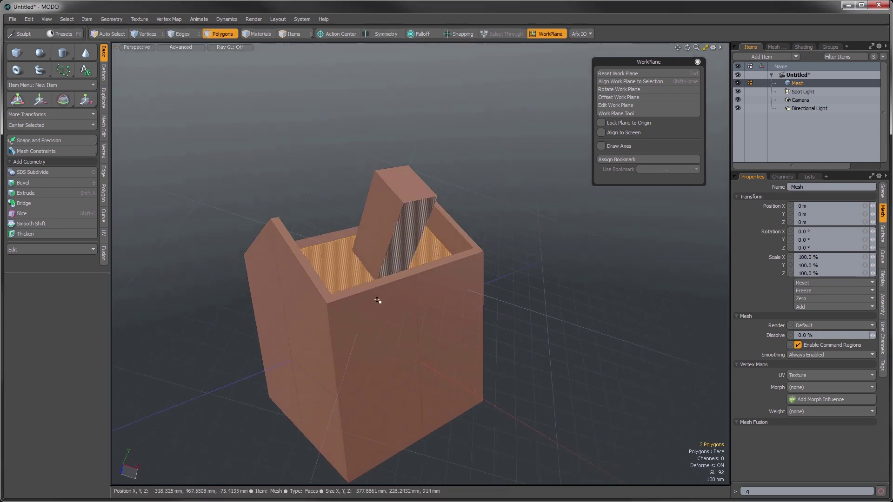
# Offset the work plane by 200 mm along its Y axis.
pyautogui.click(628, 97)
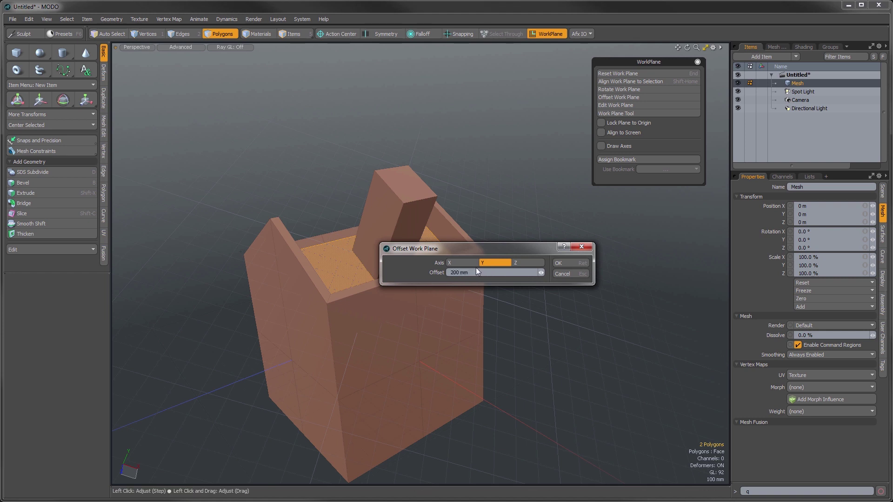
pyautogui.click(564, 263)
pyautogui.moveTo(443, 339)
pyautogui.keyDown('alt'); pyautogui.mouseDown()
pyautogui.moveTo(442, 268)
pyautogui.moveTo(445, 325)
pyautogui.mouseUp(); pyautogui.keyUp('alt')
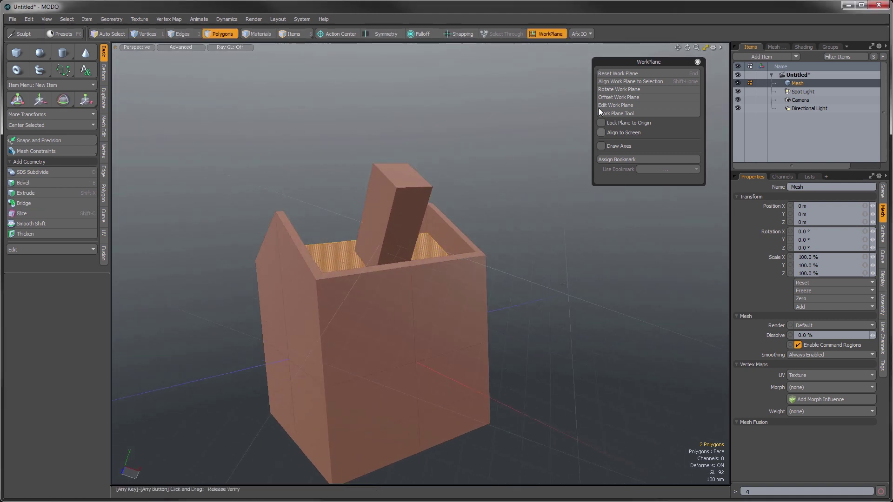
# Examine the work plane's numeric center and rotation values, and leave them without making changes.
pyautogui.click(626, 105)
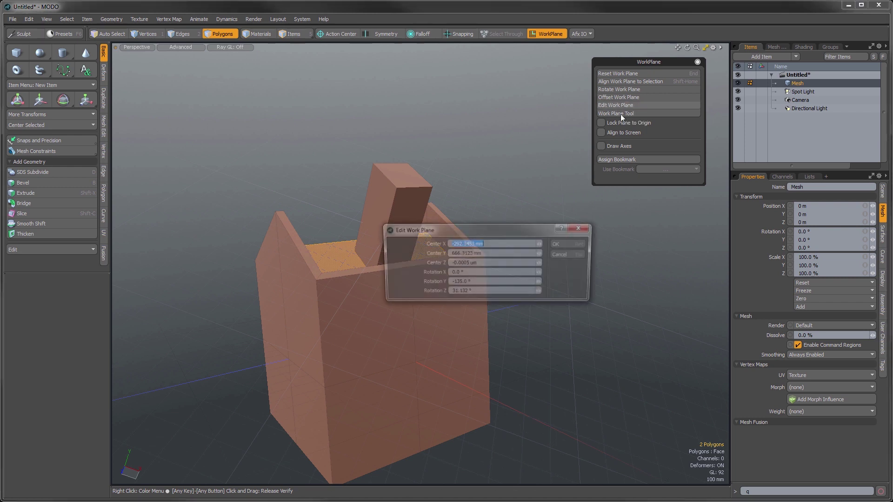
pyautogui.moveTo(449, 228); pyautogui.dragTo(424, 208)
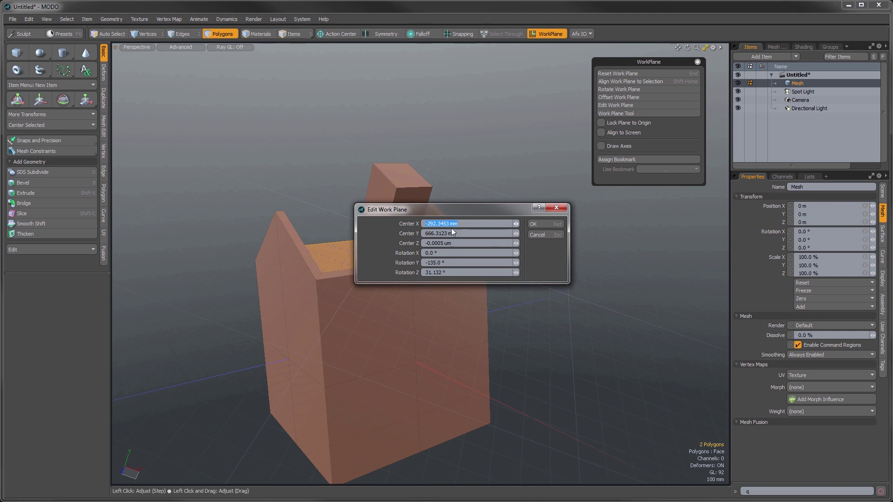
pyautogui.click(540, 236)
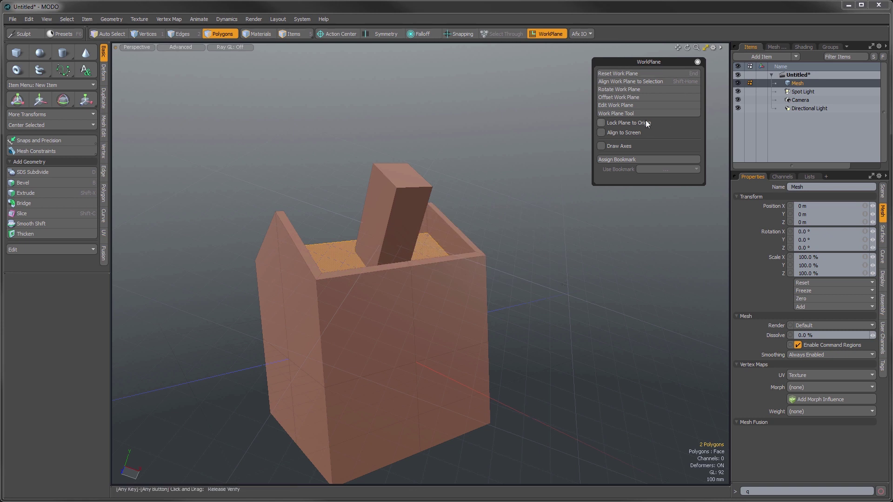
# Switch to vertex selection and try placing a work plane above the roof with the Work Plane Tool.
pyautogui.keyDown('alt'); pyautogui.moveTo(467, 203); pyautogui.dragTo(460, 231); pyautogui.keyUp('alt')
pyautogui.press('1')
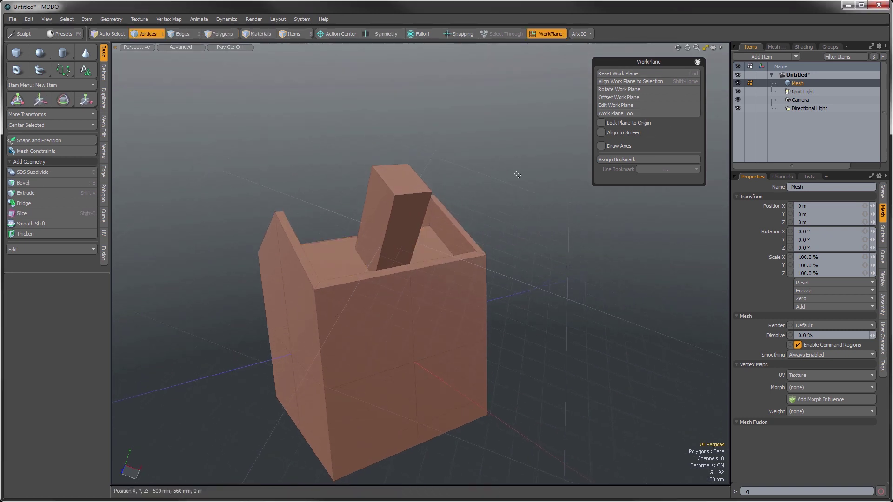
pyautogui.click(624, 114)
pyautogui.keyDown('alt'); pyautogui.moveTo(474, 290); pyautogui.dragTo(479, 269); pyautogui.keyUp('alt')
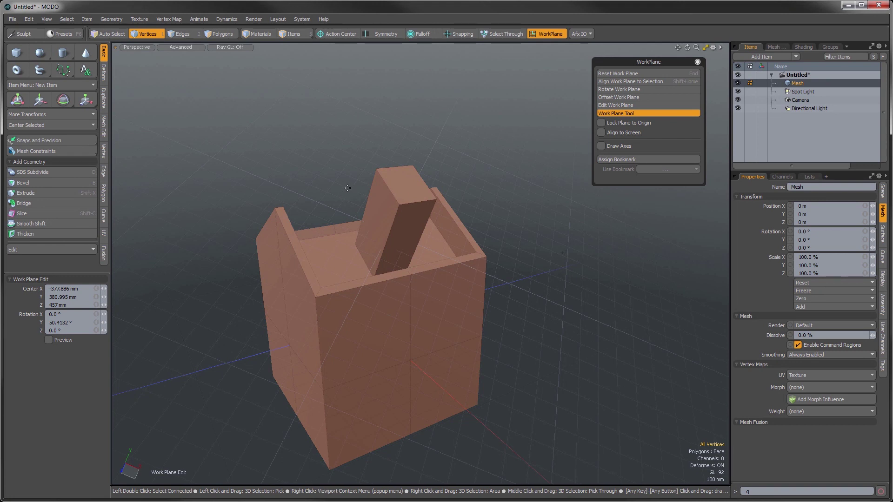
pyautogui.click(351, 202)
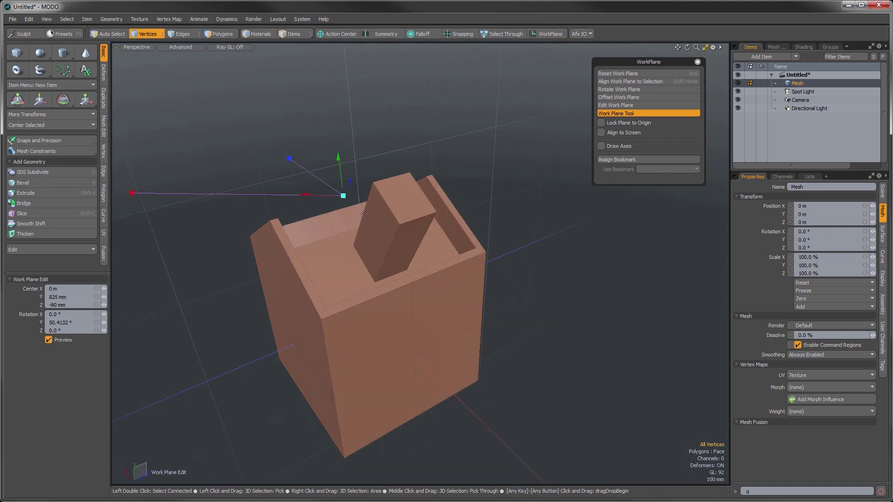
pyautogui.keyDown('alt'); pyautogui.moveTo(381, 240); pyautogui.dragTo(406, 355); pyautogui.keyUp('alt')
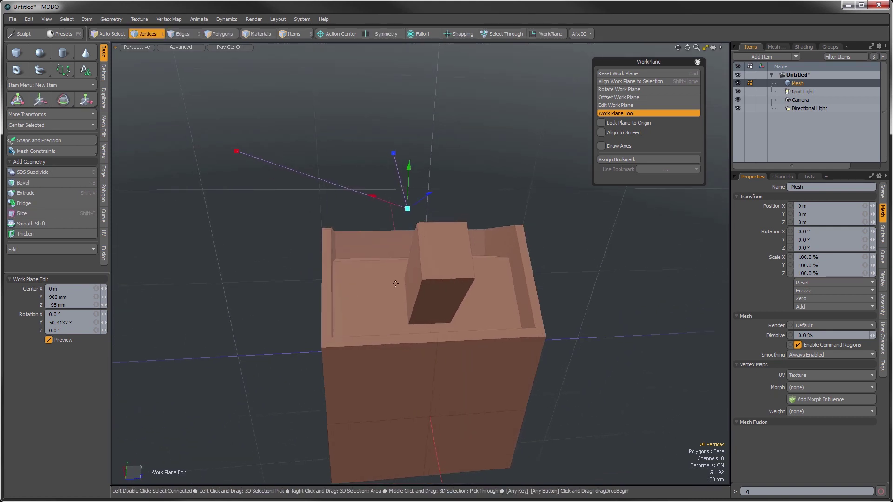
# Try moving the work plane's center onto the mesh with snapping enabled, and drop the tool.
pyautogui.press('F11')
pyautogui.moveTo(408, 210); pyautogui.dragTo(370, 293)
pyautogui.press('F11')
pyautogui.press('space')
pyautogui.press('alt')
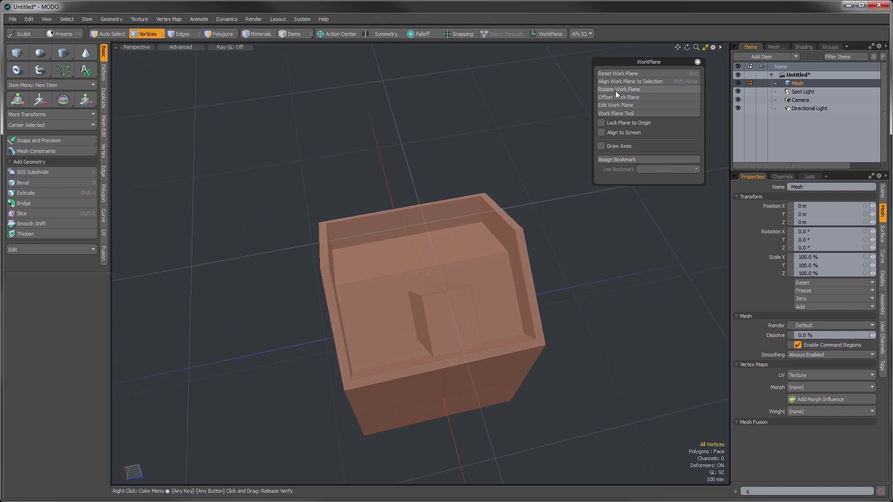
# Place a work plane with the Work Plane Tool and snap its center to the roof's corner vertex at about 377.9, 381, -457 mm.
pyautogui.click(621, 114)
pyautogui.click(355, 231)
pyautogui.click(355, 232)
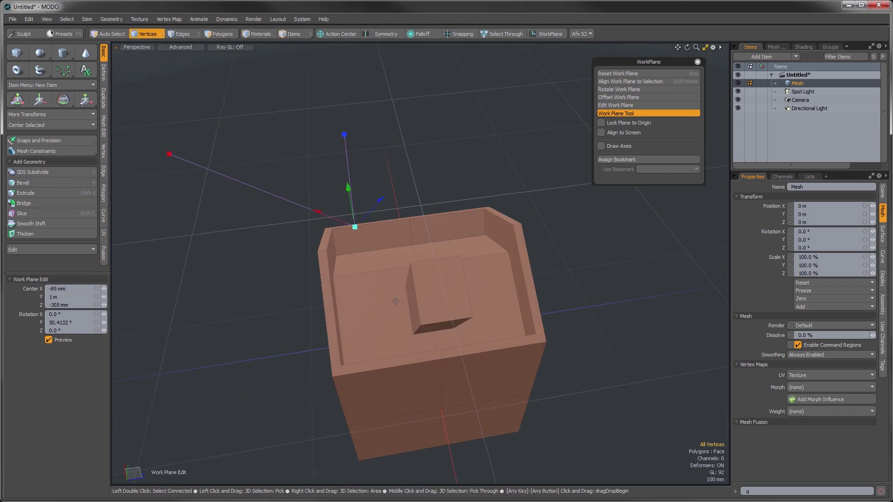
pyautogui.keyDown('alt'); pyautogui.moveTo(395, 301); pyautogui.dragTo(354, 317); pyautogui.keyUp('alt')
pyautogui.press('F11')
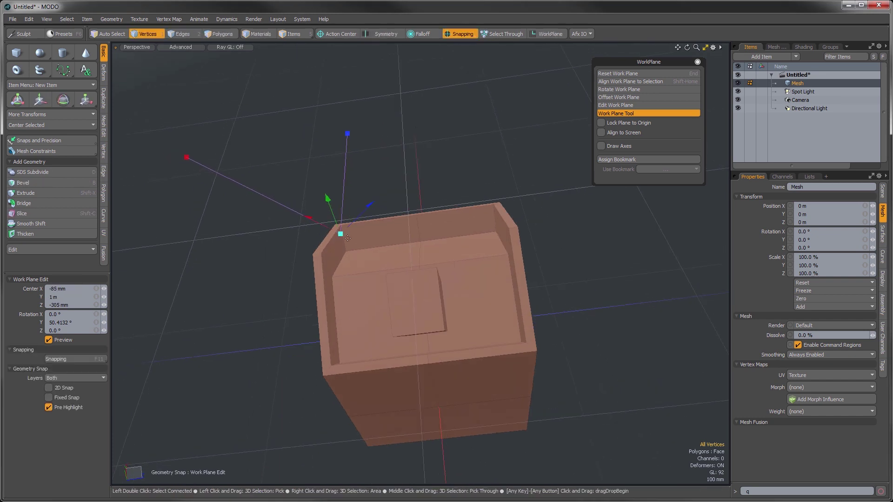
pyautogui.moveTo(340, 233); pyautogui.dragTo(400, 261)
pyautogui.press('F11')
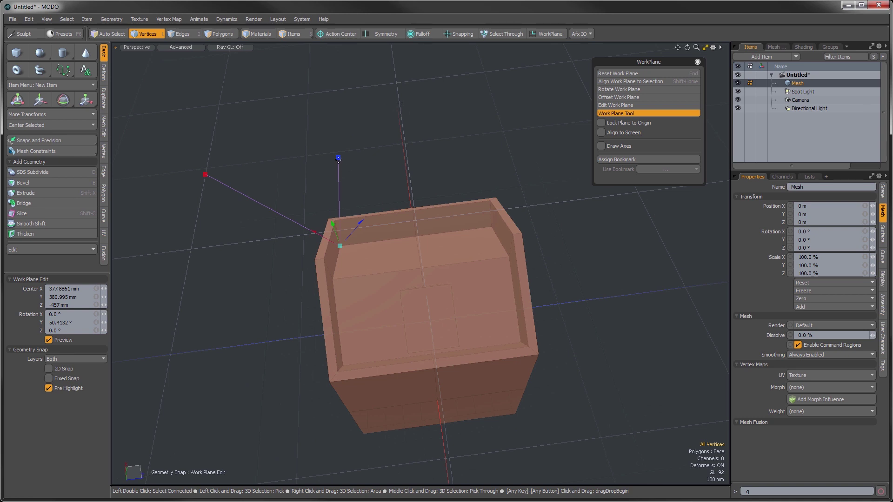
# Snap the work plane's Z and X axis handles to roof vertices to follow the slope, turn off Preview, and drop the tool.
pyautogui.moveTo(339, 158); pyautogui.dragTo(447, 217)
pyautogui.press('F11')
pyautogui.keyDown('alt'); pyautogui.moveTo(433, 270); pyautogui.dragTo(410, 377); pyautogui.keyUp('alt')
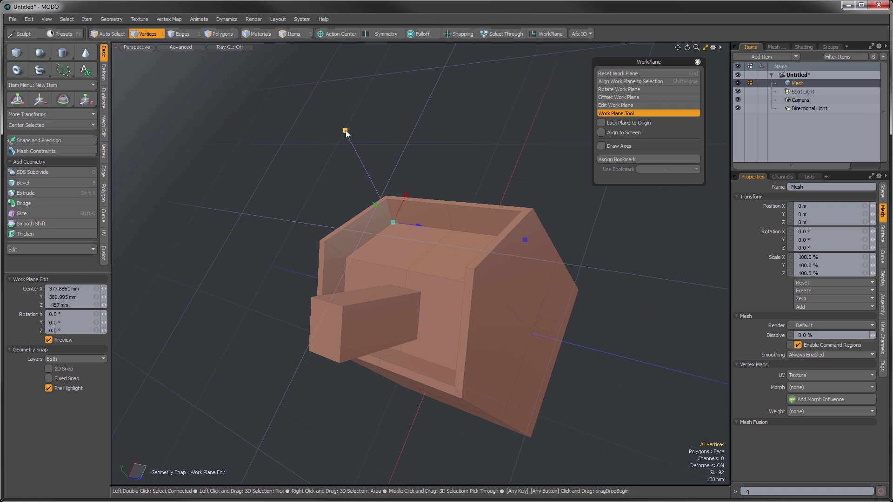
pyautogui.moveTo(380, 252); pyautogui.dragTo(349, 262)
pyautogui.press('x')
pyautogui.keyDown('alt'); pyautogui.moveTo(399, 247); pyautogui.dragTo(425, 246); pyautogui.keyUp('alt')
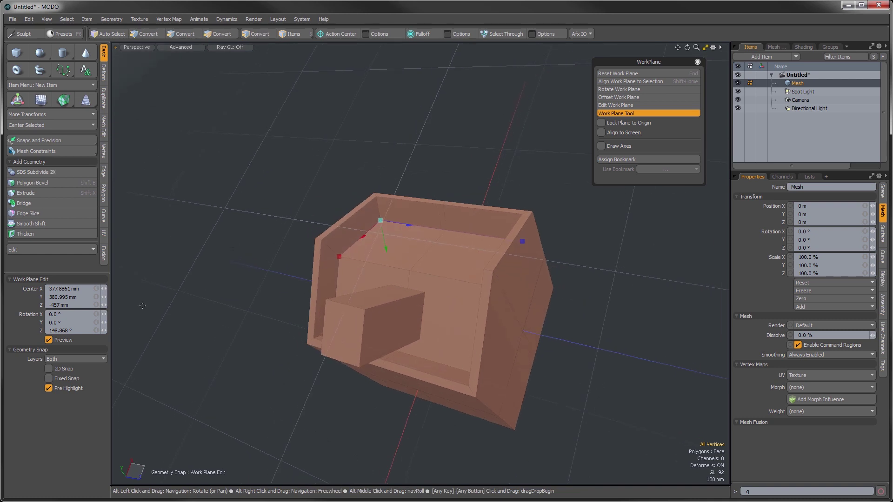
pyautogui.click(51, 340)
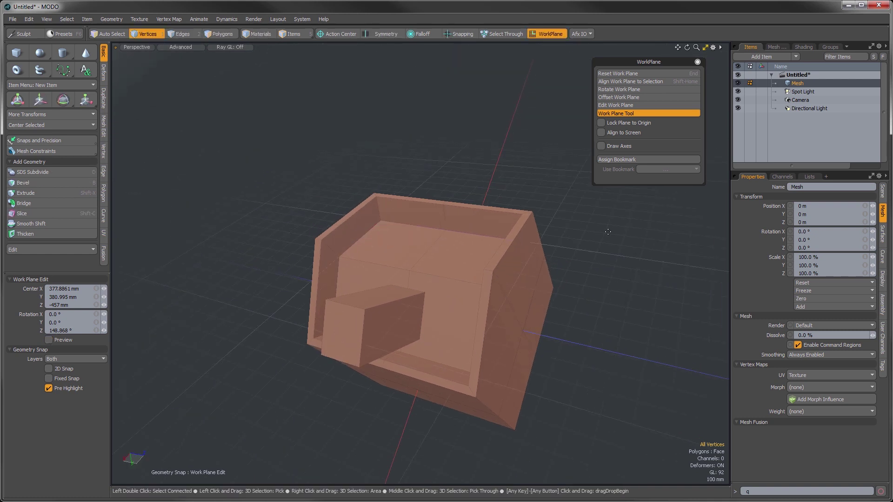
pyautogui.keyDown('alt'); pyautogui.moveTo(547, 249); pyautogui.dragTo(453, 251); pyautogui.keyUp('alt')
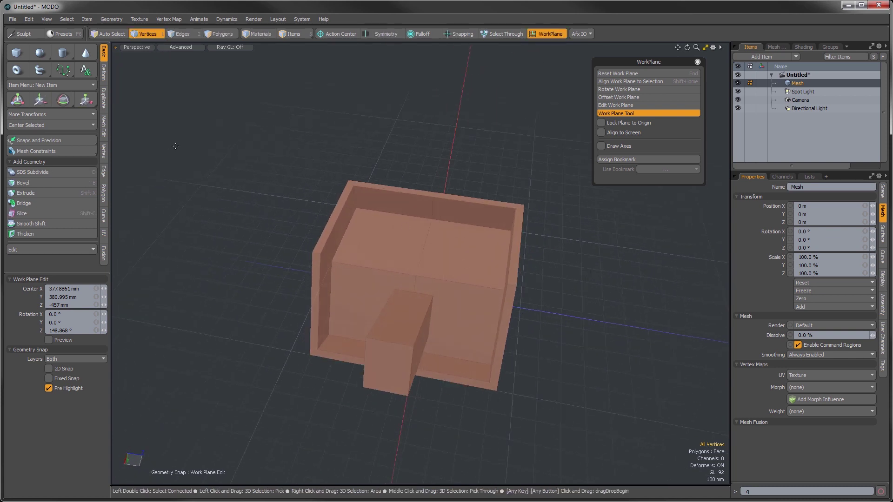
pyautogui.press('q')
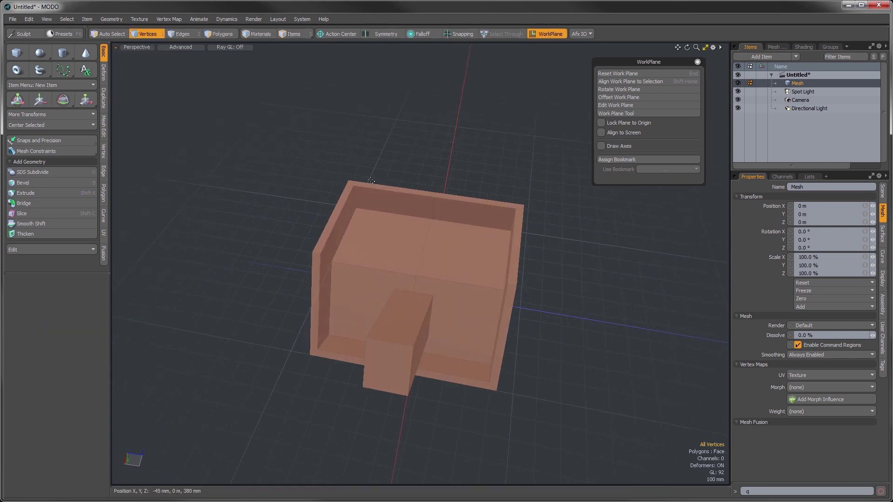
# Create a 10-sided cylinder on the sloped work plane, with radii of about 165 mm in X and 200 mm in Z.
pyautogui.click(63, 53)
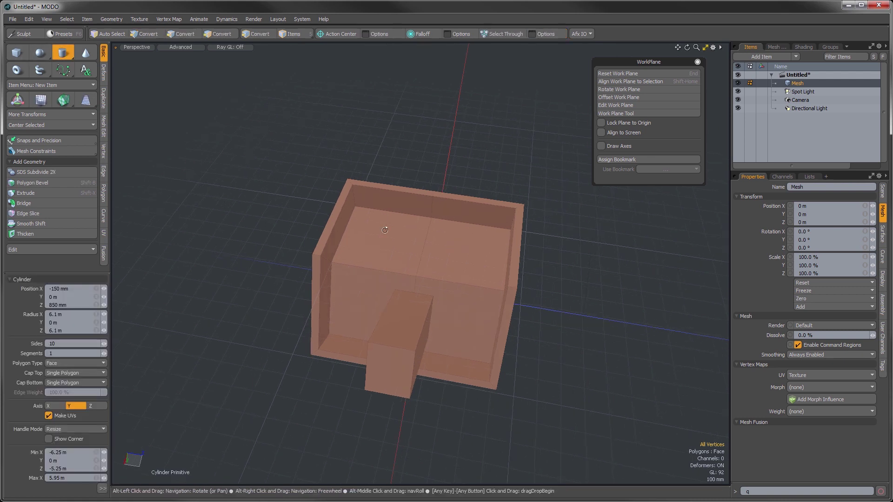
pyautogui.moveTo(405, 243); pyautogui.dragTo(436, 270)
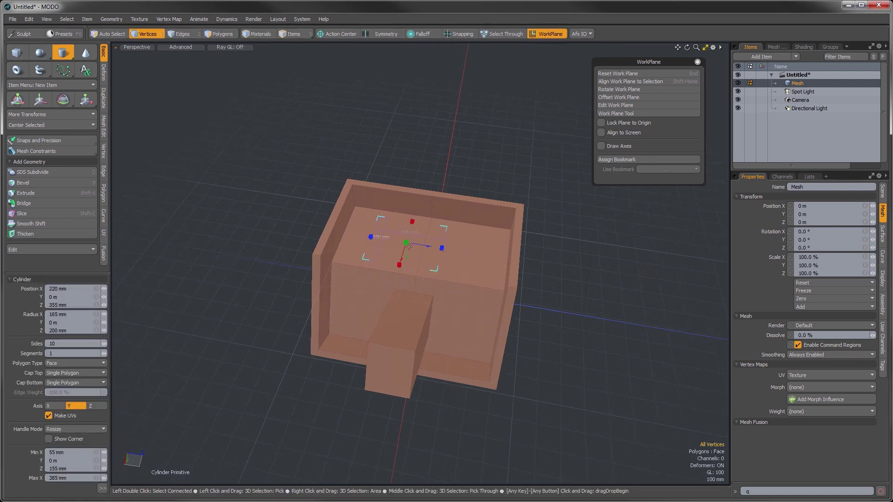
pyautogui.moveTo(406, 246); pyautogui.dragTo(408, 160)
pyautogui.press('q')
pyautogui.moveTo(484, 182)
pyautogui.keyDown('alt'); pyautogui.mouseDown()
pyautogui.moveTo(501, 176)
pyautogui.moveTo(456, 183)
pyautogui.moveTo(462, 223)
pyautogui.moveTo(591, 114)
pyautogui.mouseUp(); pyautogui.keyUp('alt')
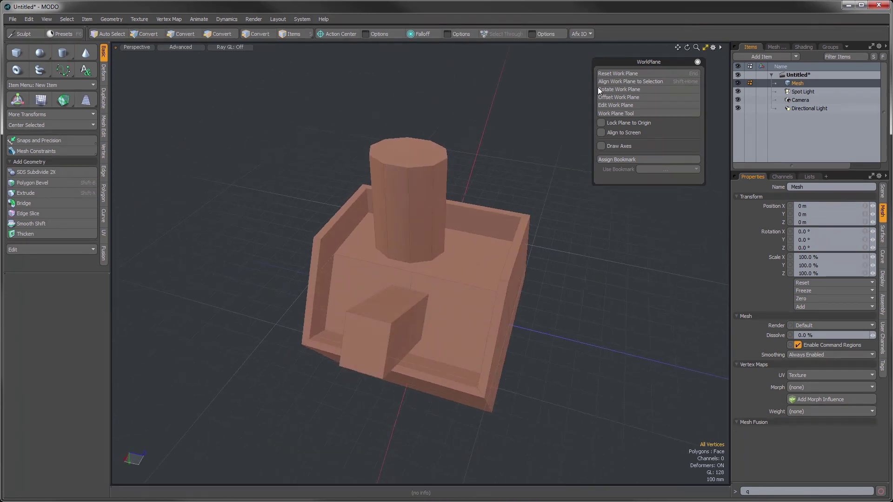
# Reset the work plane to its default automatic behavior.
pyautogui.click(617, 74)
pyautogui.keyDown('alt'); pyautogui.moveTo(411, 338); pyautogui.dragTo(570, 127); pyautogui.keyUp('alt')
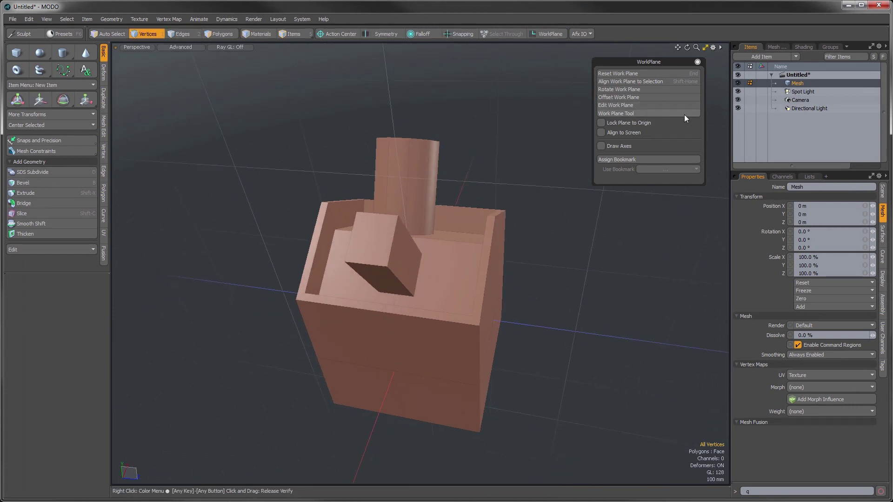
pyautogui.keyDown('alt'); pyautogui.moveTo(425, 271); pyautogui.dragTo(464, 188); pyautogui.keyUp('alt')
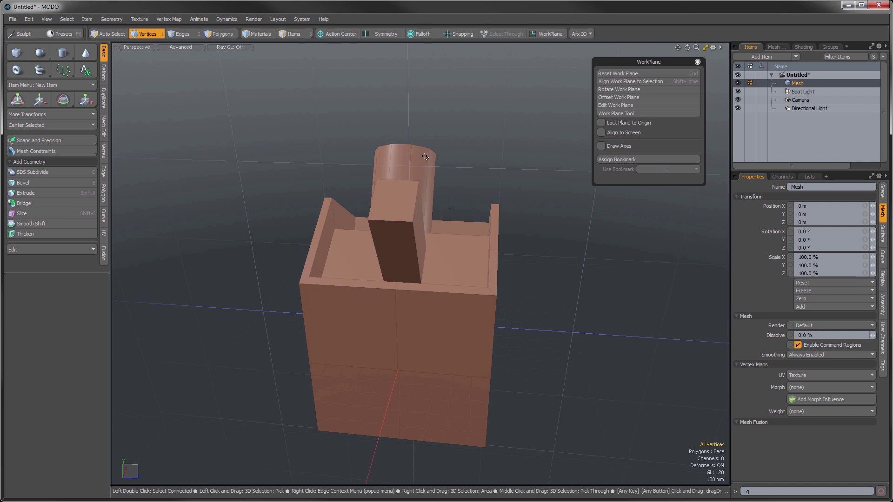
# Draw a flat cube polygon of about 565 by 655 mm beside the building.
pyautogui.scroll(-3, 481, 238)
pyautogui.keyDown('alt'); pyautogui.moveTo(480, 237); pyautogui.dragTo(135, 86); pyautogui.keyUp('alt')
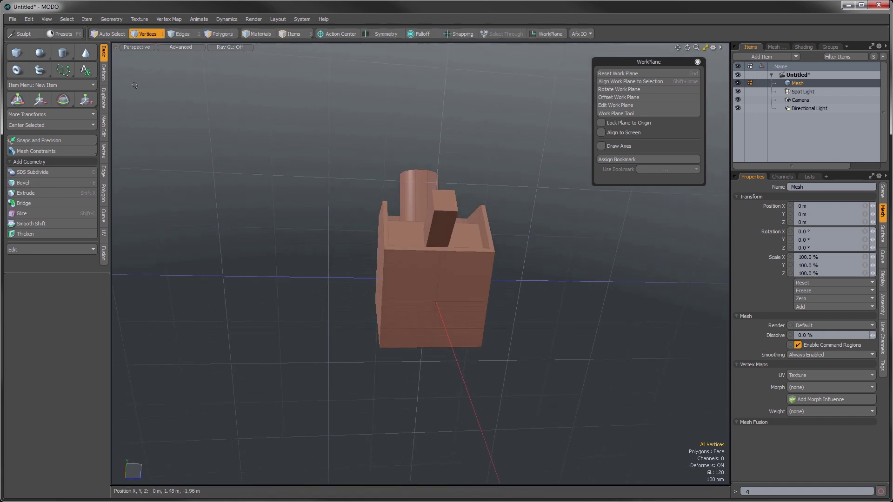
pyautogui.click(16, 52)
pyautogui.moveTo(265, 117); pyautogui.dragTo(329, 174)
pyautogui.press('q')
# Select the new flat polygon and move it along the X axis to about -9.18 m, away from the building.
pyautogui.press('2')
pyautogui.press('3')
pyautogui.click(330, 174)
pyautogui.moveTo(435, 279)
pyautogui.keyDown('ctrl'); pyautogui.keyDown('alt'); pyautogui.mouseDown()
pyautogui.moveTo(435, 350)
pyautogui.moveTo(463, 275)
pyautogui.moveTo(439, 290)
pyautogui.mouseUp(); pyautogui.keyUp('alt'); pyautogui.keyUp('ctrl')
pyautogui.press('w')
pyautogui.moveTo(378, 201); pyautogui.dragTo(558, 365)
pyautogui.press('space')
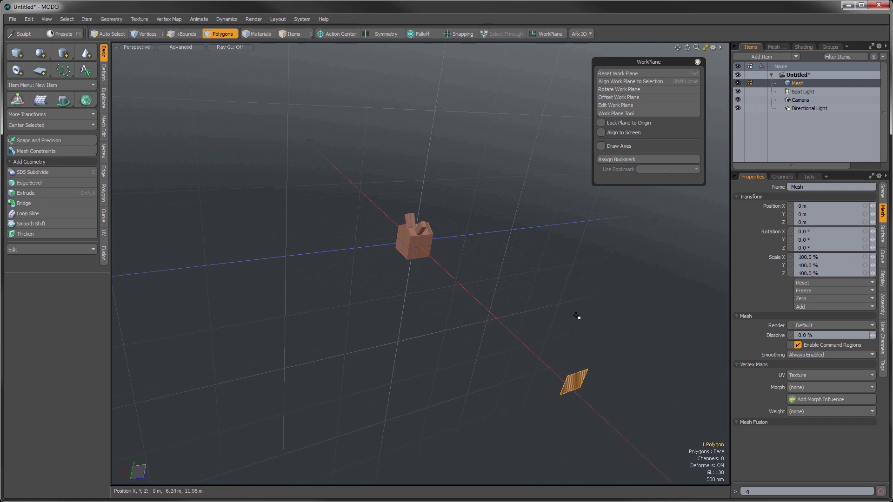
# Frame and deselect the distant polygon, and draw a second flat cube polygon of about 564 by 764 mm next to it.
pyautogui.hotkey('shift', 'a')
pyautogui.keyDown('ctrl'); pyautogui.keyDown('alt'); pyautogui.moveTo(390, 238); pyautogui.dragTo(504, 280); pyautogui.keyUp('alt'); pyautogui.keyUp('ctrl')
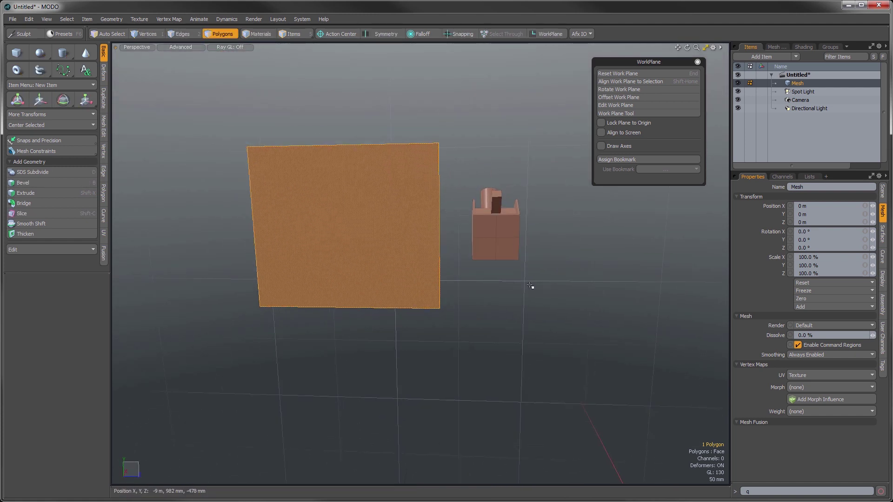
pyautogui.click(516, 293)
pyautogui.keyDown('alt'); pyautogui.moveTo(490, 321); pyautogui.dragTo(308, 197); pyautogui.keyUp('alt')
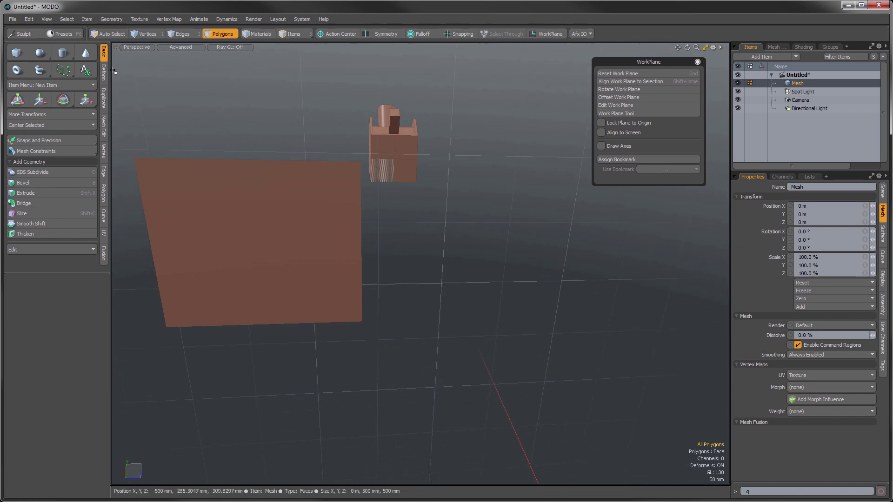
pyautogui.click(19, 53)
pyautogui.moveTo(462, 216); pyautogui.dragTo(629, 340)
pyautogui.press('space')
pyautogui.keyDown('alt'); pyautogui.moveTo(534, 343); pyautogui.dragTo(536, 313); pyautogui.keyUp('alt')
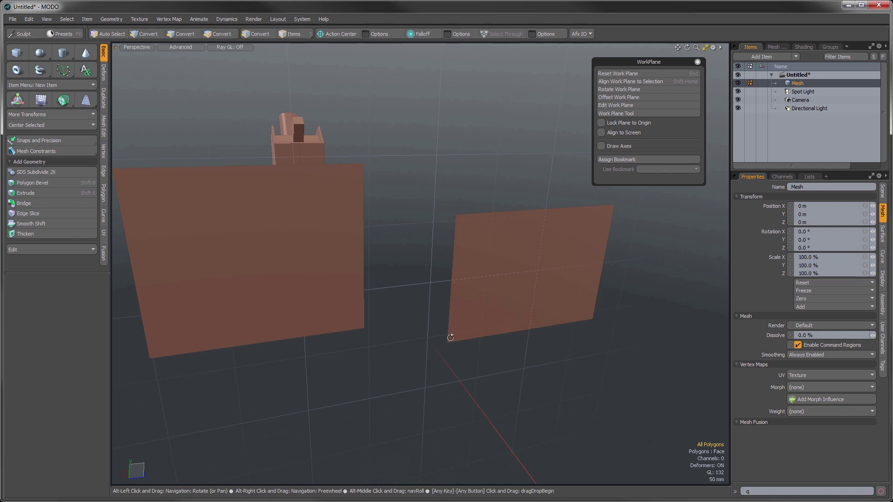
pyautogui.keyDown('alt'); pyautogui.moveTo(465, 343); pyautogui.dragTo(389, 273); pyautogui.keyUp('alt')
pyautogui.keyDown('alt'); pyautogui.moveTo(471, 304); pyautogui.dragTo(424, 195); pyautogui.keyUp('alt')
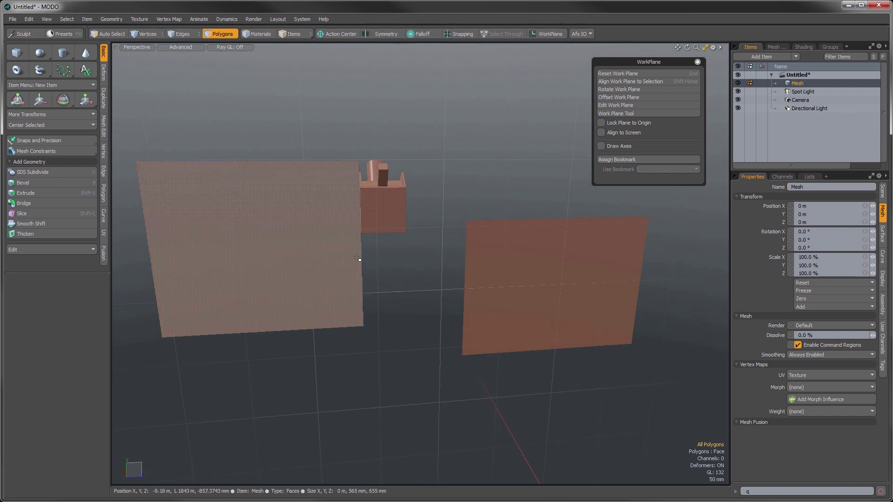
# Enable Lock Plane to Origin and draw a flat cube polygon of about 2.3 by 2.8 m beside the building.
pyautogui.click(601, 122)
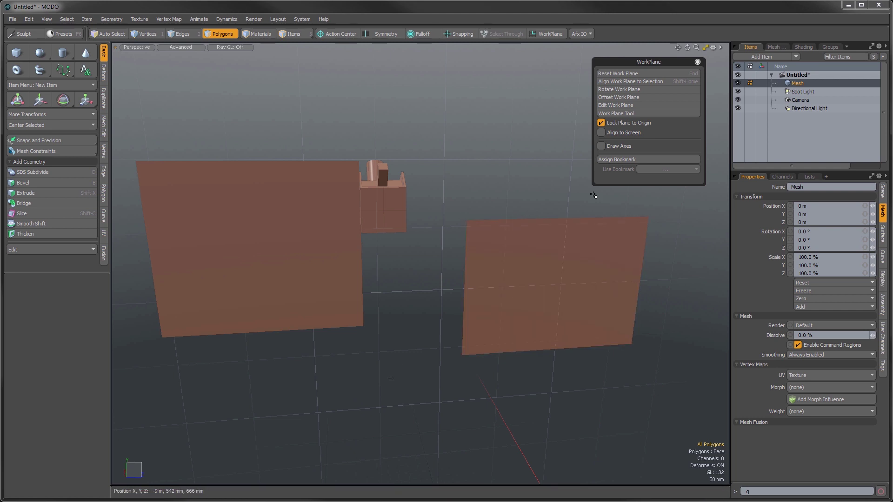
pyautogui.click(22, 49)
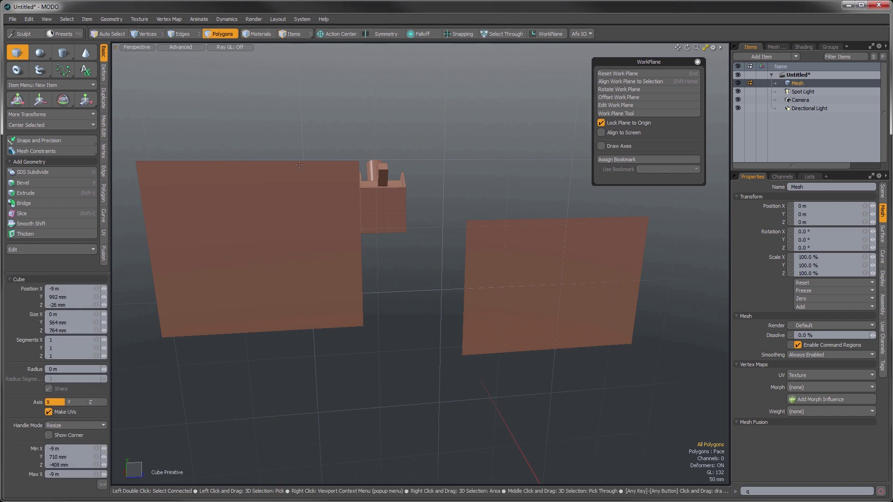
pyautogui.moveTo(463, 113); pyautogui.dragTo(577, 219)
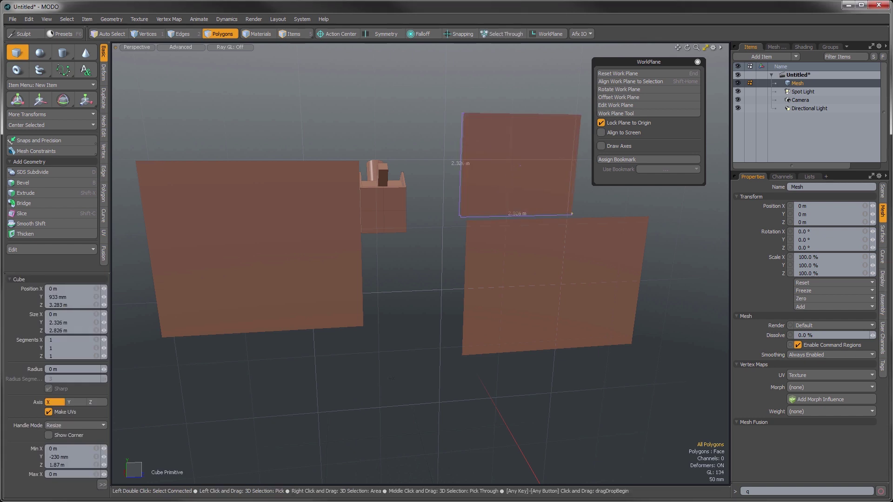
pyautogui.press('space')
pyautogui.keyDown('alt'); pyautogui.keyDown('shift'); pyautogui.moveTo(484, 213); pyautogui.dragTo(495, 195); pyautogui.keyUp('shift'); pyautogui.keyUp('alt')
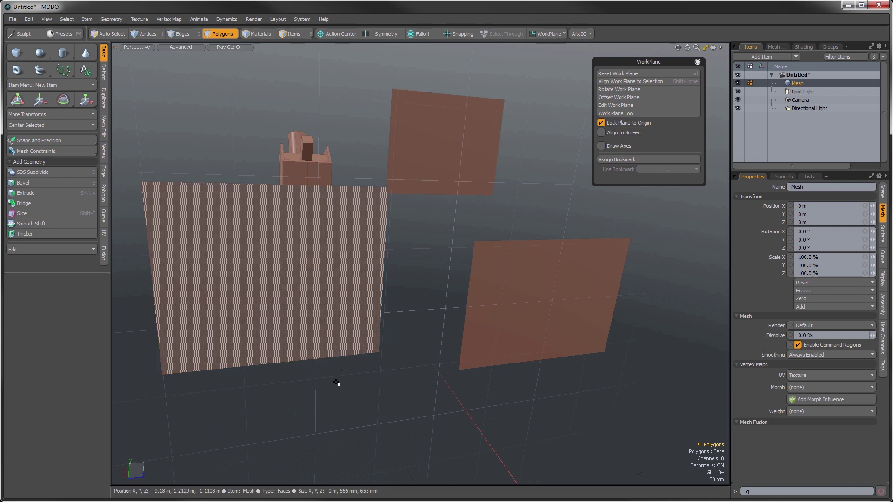
# Select the two flat polygons far in front of the building and delete them.
pyautogui.click(367, 227)
pyautogui.keyDown('shift'); pyautogui.click(490, 271); pyautogui.keyUp('shift')
pyautogui.press('Delete')
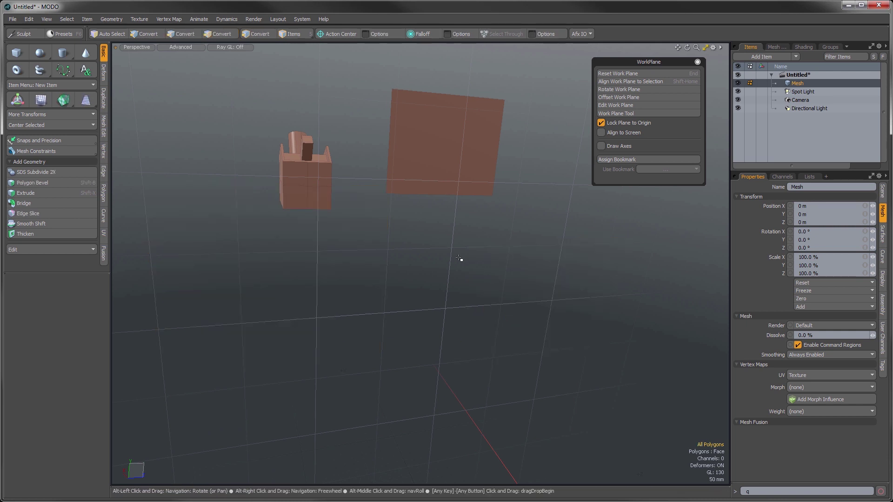
# Draw four flat cube polygons around the building on the locked work plane, three in front and a small one beside it.
pyautogui.click(16, 52)
pyautogui.moveTo(227, 251); pyautogui.dragTo(291, 324)
pyautogui.moveTo(394, 281); pyautogui.dragTo(450, 333)
pyautogui.moveTo(498, 241); pyautogui.dragTo(543, 294)
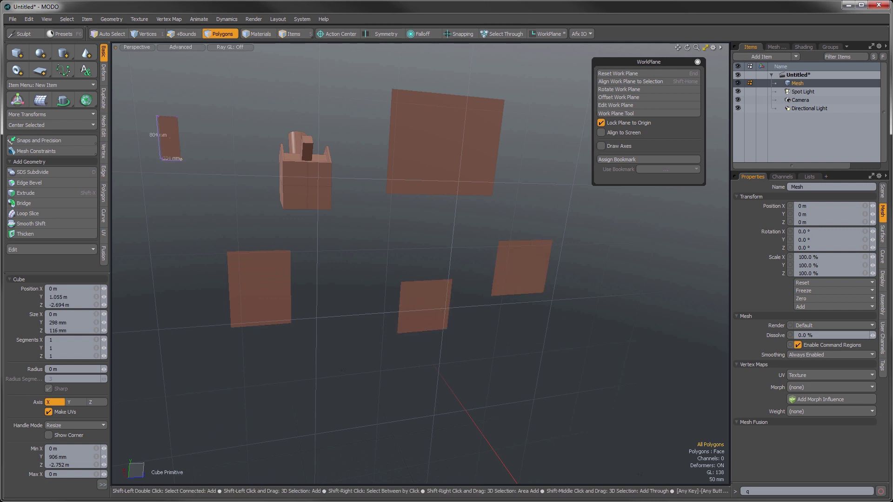
pyautogui.press('q')
# Select the five flat polygons around the building and delete them.
pyautogui.keyDown('alt'); pyautogui.moveTo(235, 240); pyautogui.dragTo(263, 267); pyautogui.keyUp('alt')
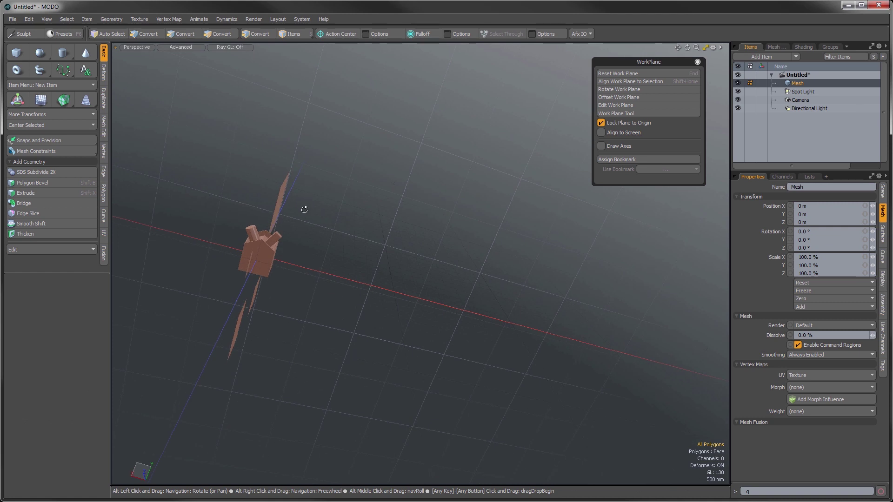
pyautogui.keyDown('alt'); pyautogui.moveTo(395, 270); pyautogui.dragTo(373, 331); pyautogui.keyUp('alt')
pyautogui.keyDown('alt'); pyautogui.moveTo(377, 163); pyautogui.dragTo(275, 254); pyautogui.keyUp('alt')
pyautogui.click(245, 248)
pyautogui.keyDown('shift'); pyautogui.click(290, 298); pyautogui.keyUp('shift')
pyautogui.keyDown('shift'); pyautogui.click(358, 283); pyautogui.keyUp('shift')
pyautogui.keyDown('shift'); pyautogui.click(396, 252); pyautogui.keyUp('shift')
pyautogui.keyDown('shift'); pyautogui.click(354, 192); pyautogui.keyUp('shift')
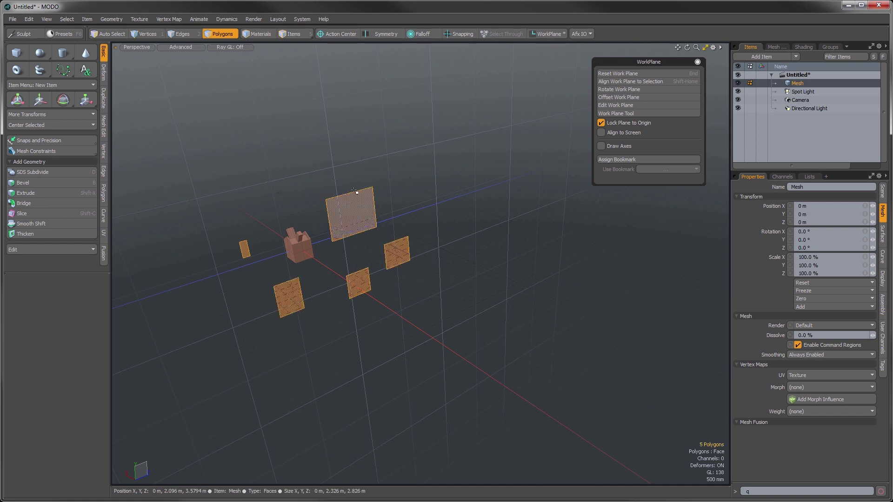
pyautogui.press('Delete')
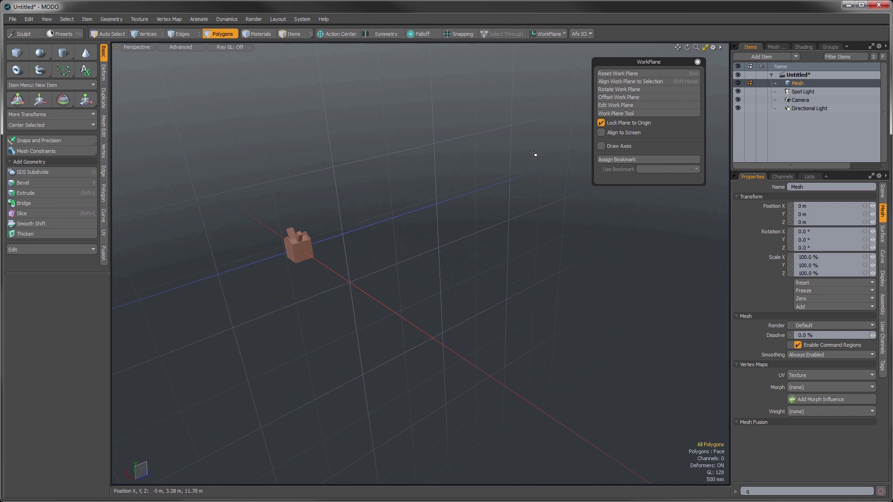
# Disable Lock Plane to Origin and enable Align to Screen for the work plane.
pyautogui.click(601, 123)
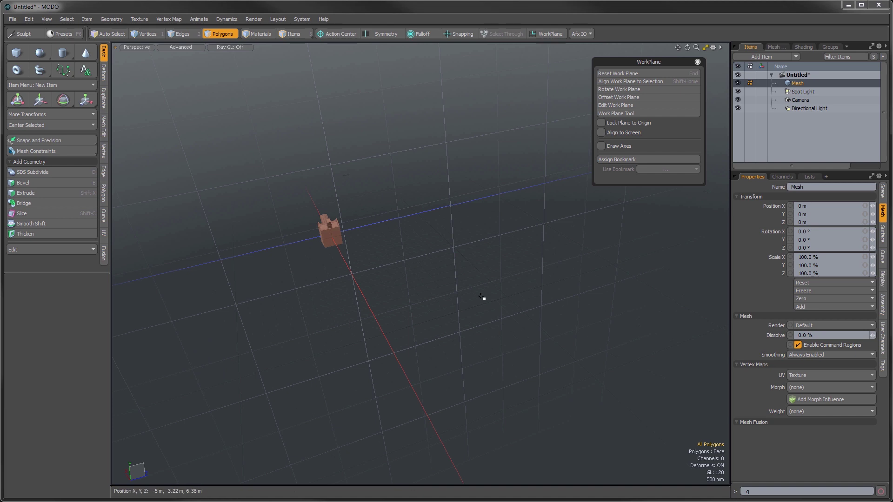
pyautogui.keyDown('alt'); pyautogui.moveTo(369, 216); pyautogui.dragTo(425, 225); pyautogui.keyUp('alt')
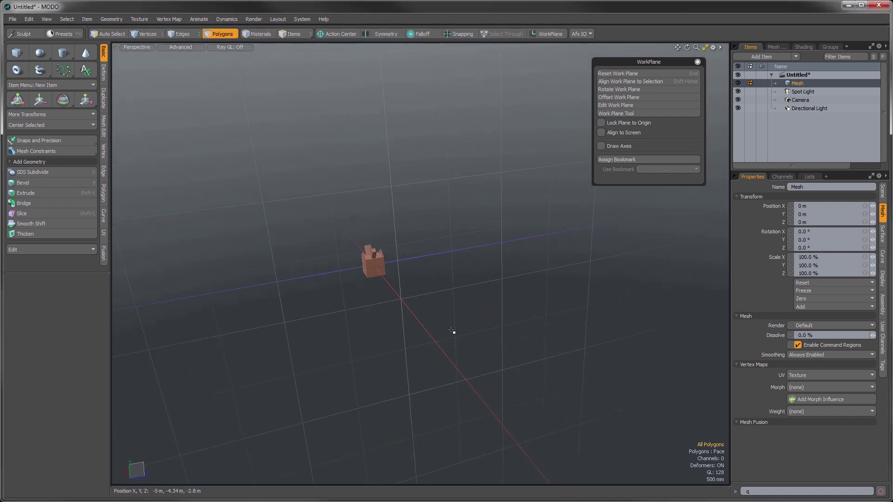
pyautogui.keyDown('alt'); pyautogui.moveTo(379, 299); pyautogui.dragTo(418, 217); pyautogui.keyUp('alt')
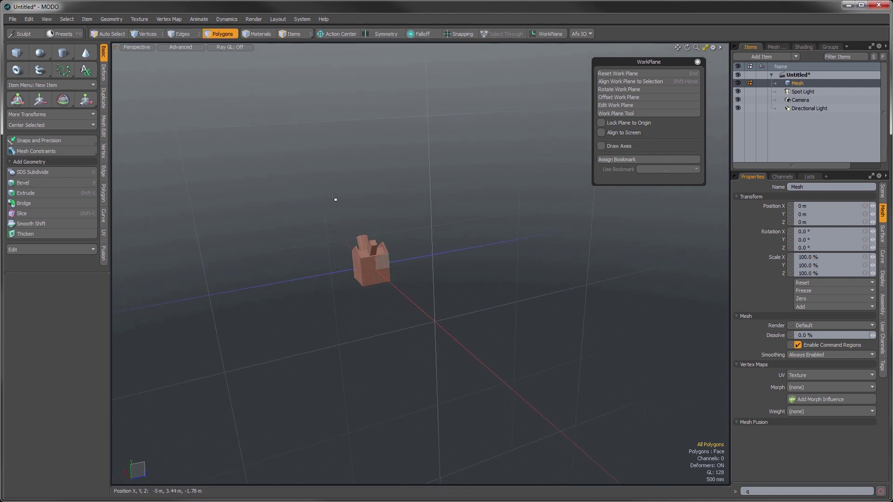
pyautogui.click(601, 133)
pyautogui.moveTo(521, 283)
pyautogui.keyDown('alt'); pyautogui.mouseDown()
pyautogui.moveTo(445, 307)
pyautogui.moveTo(333, 259)
pyautogui.moveTo(534, 297)
pyautogui.moveTo(511, 285)
pyautogui.mouseUp(); pyautogui.keyUp('alt')
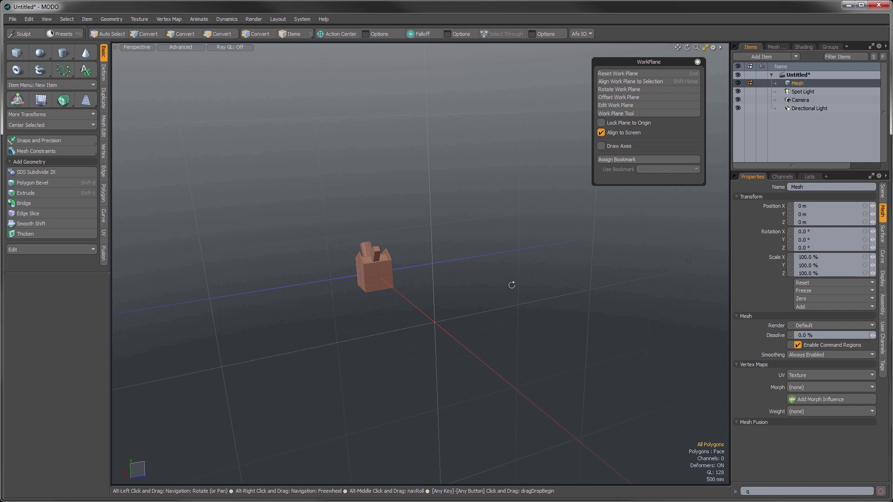
# Sketch a freehand S-shaped curve beside the building with the Sketch tool's Curve type.
pyautogui.click(62, 71)
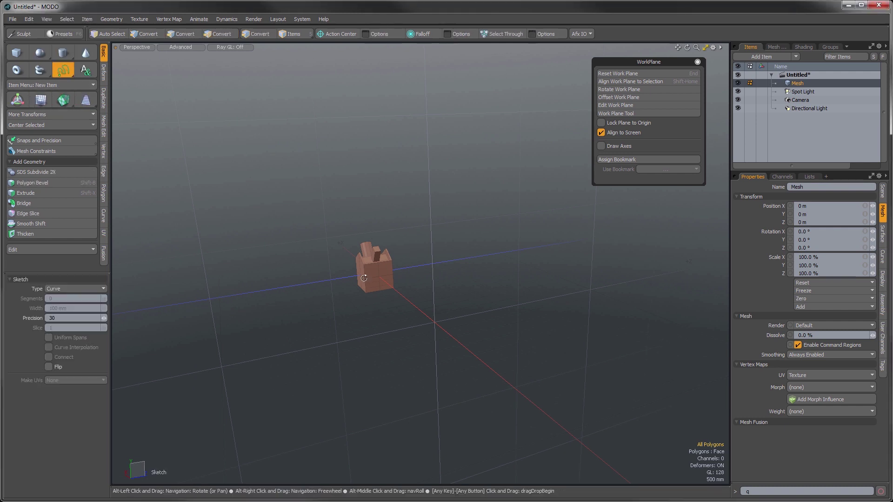
pyautogui.keyDown('alt'); pyautogui.moveTo(364, 277); pyautogui.dragTo(382, 279); pyautogui.keyUp('alt')
pyautogui.click(49, 367)
pyautogui.moveTo(181, 227); pyautogui.dragTo(230, 177)
pyautogui.moveTo(490, 323)
pyautogui.mouseDown()
pyautogui.moveTo(530, 219)
pyautogui.moveTo(435, 303)
pyautogui.moveTo(581, 353)
pyautogui.moveTo(696, 315)
pyautogui.moveTo(447, 296)
pyautogui.moveTo(354, 319)
pyautogui.moveTo(523, 397)
pyautogui.moveTo(439, 329)
pyautogui.moveTo(412, 341)
pyautogui.moveTo(436, 279)
pyautogui.mouseUp()
pyautogui.press('q')
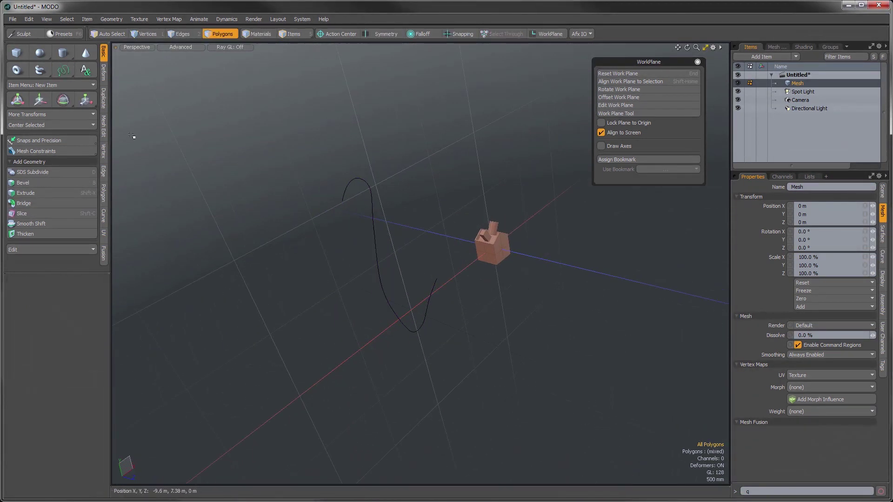
# Sketch a second, wider wavy curve that crosses the first one.
pyautogui.click(63, 69)
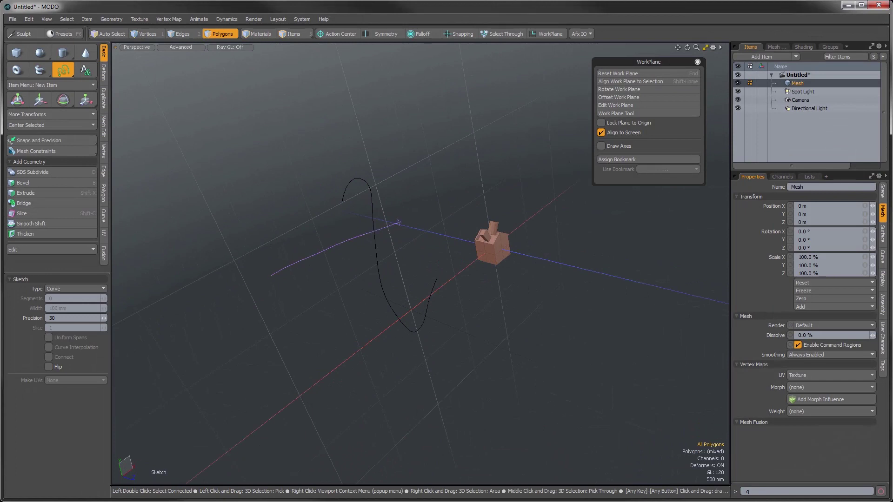
pyautogui.moveTo(590, 263); pyautogui.dragTo(590, 250)
pyautogui.moveTo(458, 294)
pyautogui.keyDown('alt'); pyautogui.mouseDown()
pyautogui.moveTo(406, 313)
pyautogui.moveTo(484, 320)
pyautogui.moveTo(627, 273)
pyautogui.moveTo(465, 313)
pyautogui.moveTo(259, 303)
pyautogui.moveTo(428, 339)
pyautogui.moveTo(530, 323)
pyautogui.moveTo(499, 370)
pyautogui.moveTo(580, 305)
pyautogui.moveTo(494, 299)
pyautogui.moveTo(457, 281)
pyautogui.moveTo(349, 313)
pyautogui.moveTo(409, 393)
pyautogui.moveTo(482, 314)
pyautogui.mouseUp(); pyautogui.keyUp('alt')
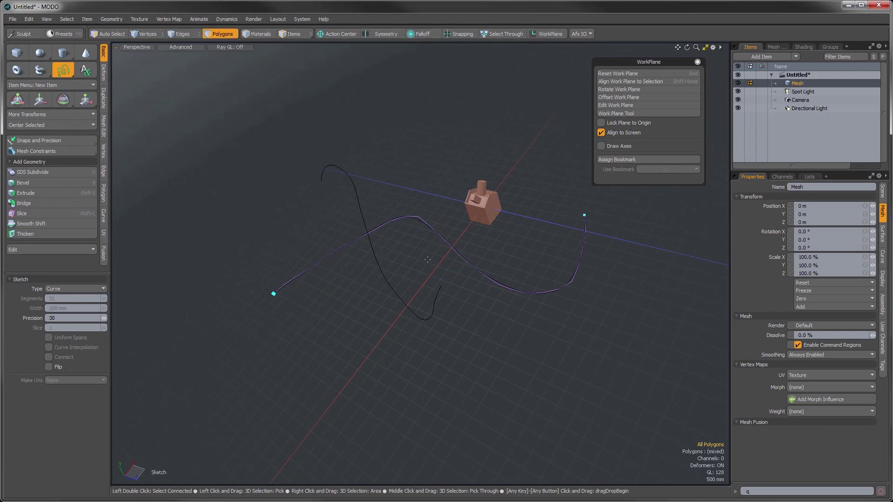
# Disable Align to Screen, then select all the sketched curves and delete them.
pyautogui.click(600, 133)
pyautogui.press('q')
pyautogui.moveTo(386, 279)
pyautogui.mouseDown()
pyautogui.moveTo(437, 235)
pyautogui.moveTo(428, 214)
pyautogui.mouseUp()
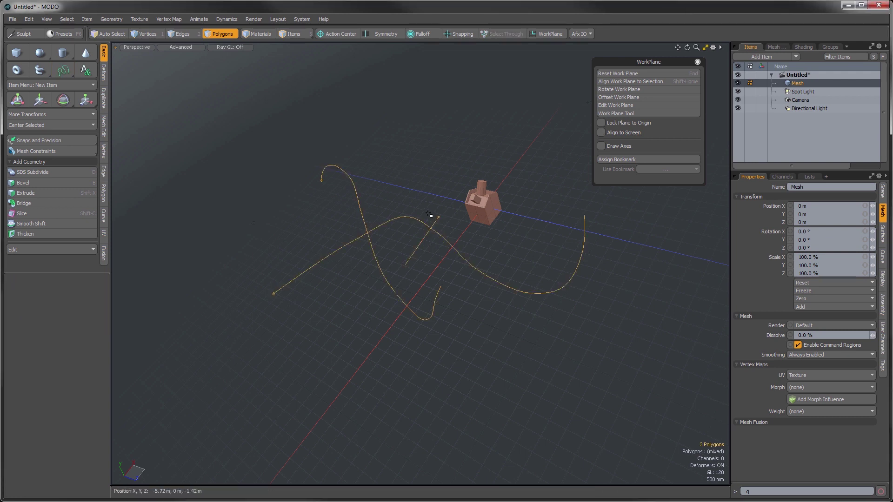
pyautogui.press('Delete')
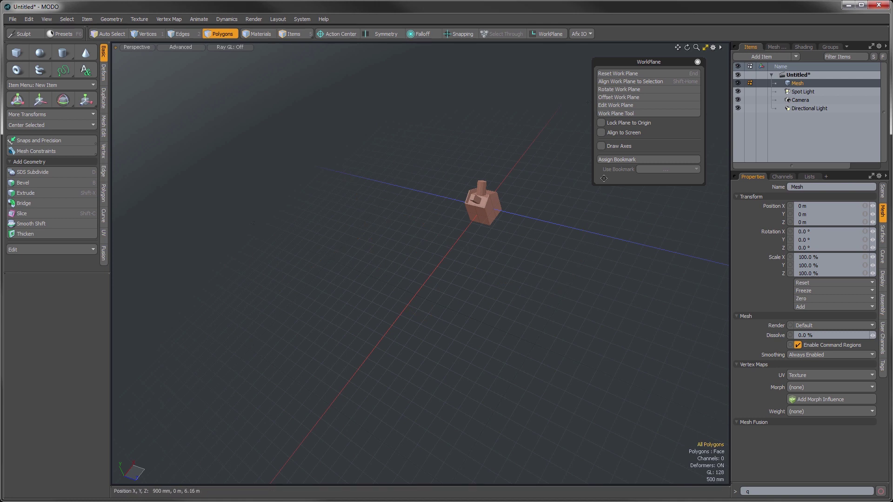
# Enable Draw Axes and align the work plane to the sloped roof polygons around the angled block.
pyautogui.keyDown('alt'); pyautogui.keyDown('shift'); pyautogui.moveTo(568, 189); pyautogui.dragTo(546, 186); pyautogui.keyUp('shift'); pyautogui.keyUp('alt')
pyautogui.moveTo(504, 229)
pyautogui.keyDown('ctrl'); pyautogui.keyDown('alt'); pyautogui.mouseDown()
pyautogui.moveTo(526, 187)
pyautogui.moveTo(430, 225)
pyautogui.moveTo(409, 259)
pyautogui.moveTo(446, 260)
pyautogui.mouseUp(); pyautogui.keyUp('alt'); pyautogui.keyUp('ctrl')
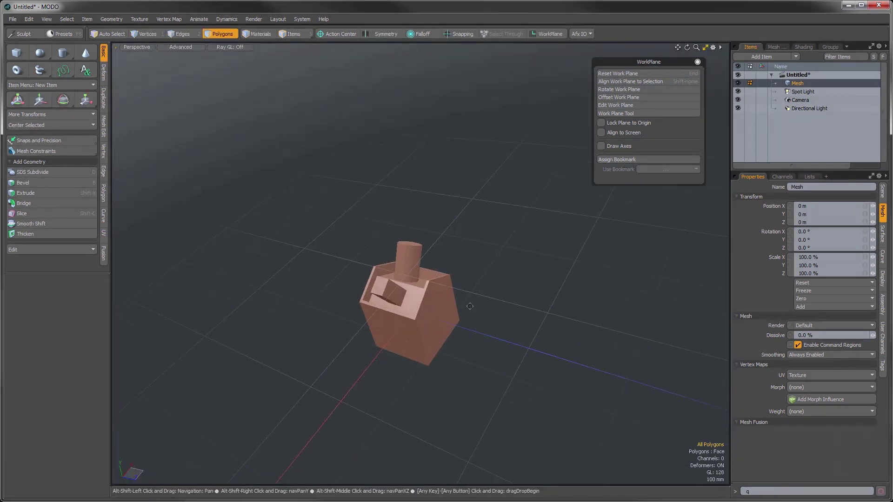
pyautogui.click(601, 146)
pyautogui.moveTo(582, 245)
pyautogui.keyDown('ctrl'); pyautogui.keyDown('alt'); pyautogui.mouseDown()
pyautogui.moveTo(518, 295)
pyautogui.moveTo(511, 313)
pyautogui.moveTo(459, 325)
pyautogui.moveTo(490, 329)
pyautogui.moveTo(459, 261)
pyautogui.mouseUp(); pyautogui.keyUp('alt'); pyautogui.keyUp('ctrl')
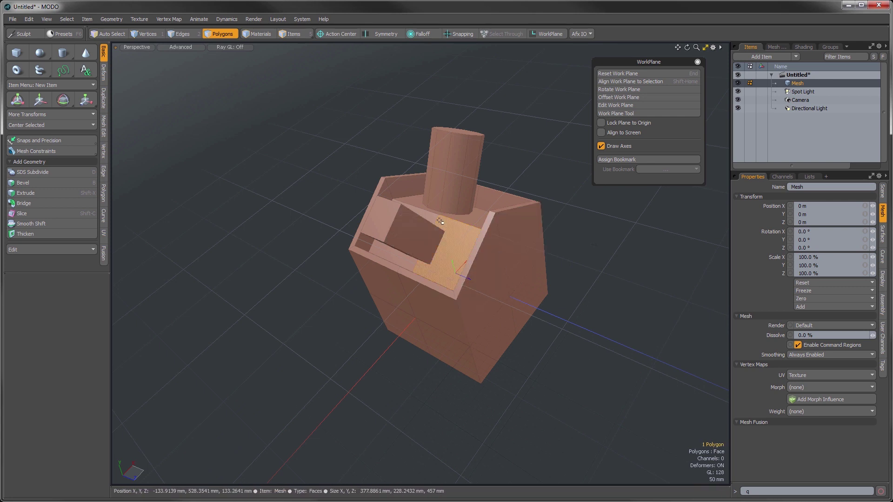
pyautogui.click(608, 82)
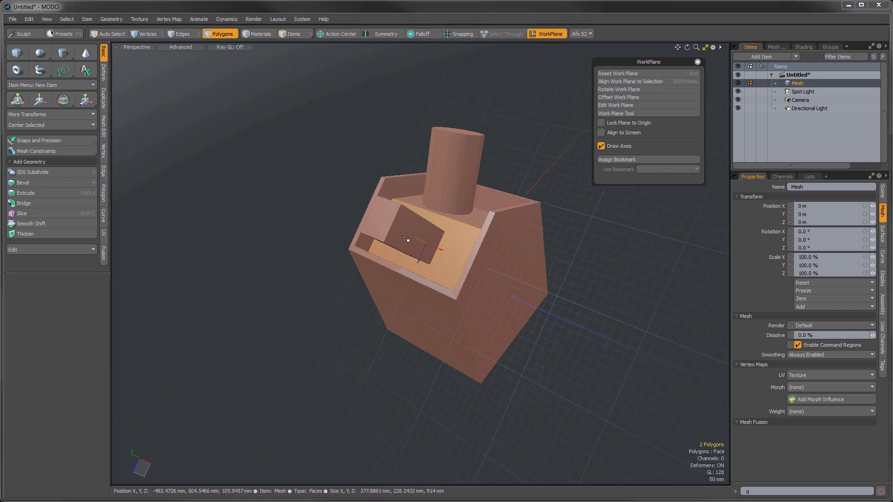
pyautogui.keyDown('alt'); pyautogui.moveTo(425, 325); pyautogui.dragTo(496, 332); pyautogui.keyUp('alt')
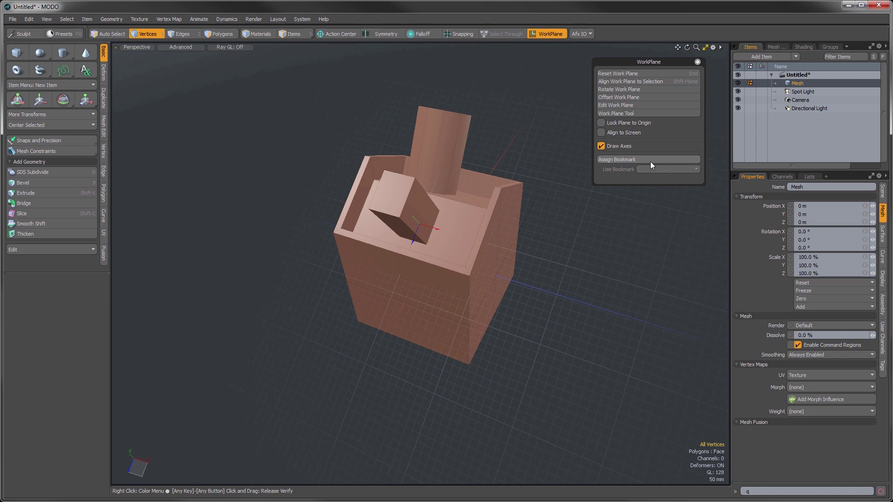
pyautogui.keyDown('alt'); pyautogui.keyDown('shift'); pyautogui.moveTo(518, 299); pyautogui.dragTo(534, 322); pyautogui.keyUp('shift'); pyautogui.keyUp('alt')
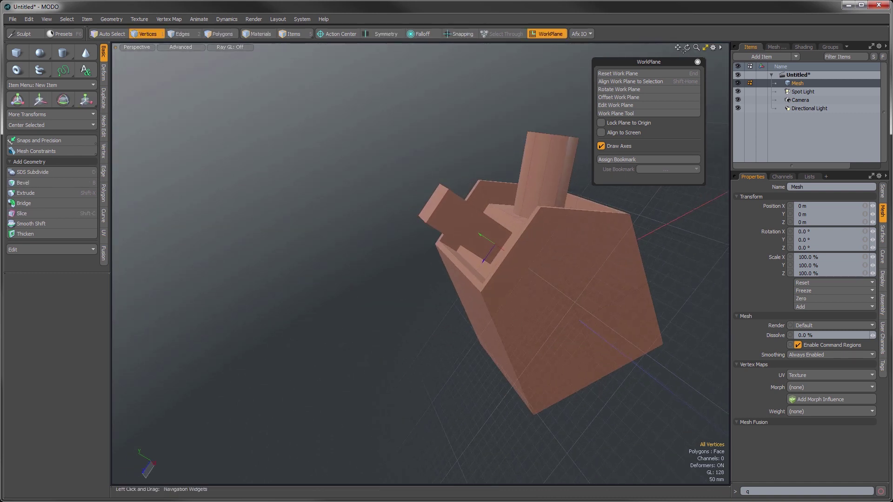
# Reset the work plane and align it to the two upper polygons of the building's gable wall.
pyautogui.click(618, 73)
pyautogui.press('2')
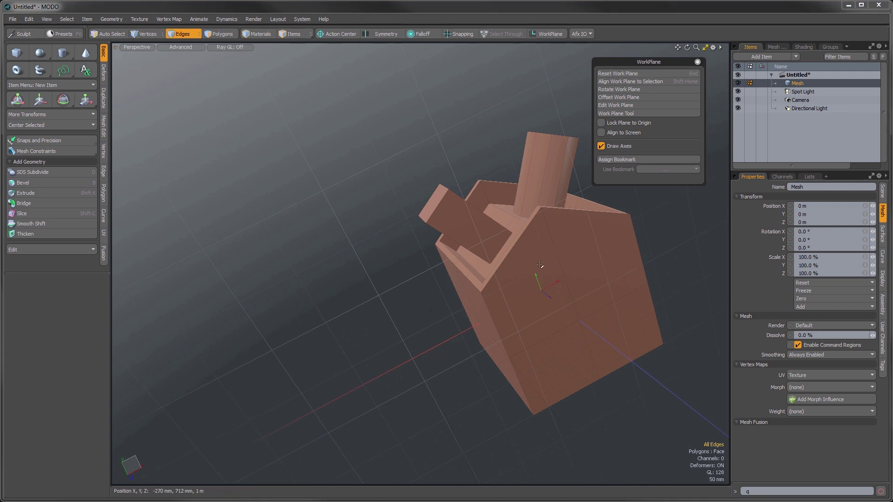
pyautogui.click(216, 34)
pyautogui.moveTo(530, 283)
pyautogui.mouseDown()
pyautogui.moveTo(605, 260)
pyautogui.moveTo(526, 246)
pyautogui.moveTo(497, 216)
pyautogui.mouseUp()
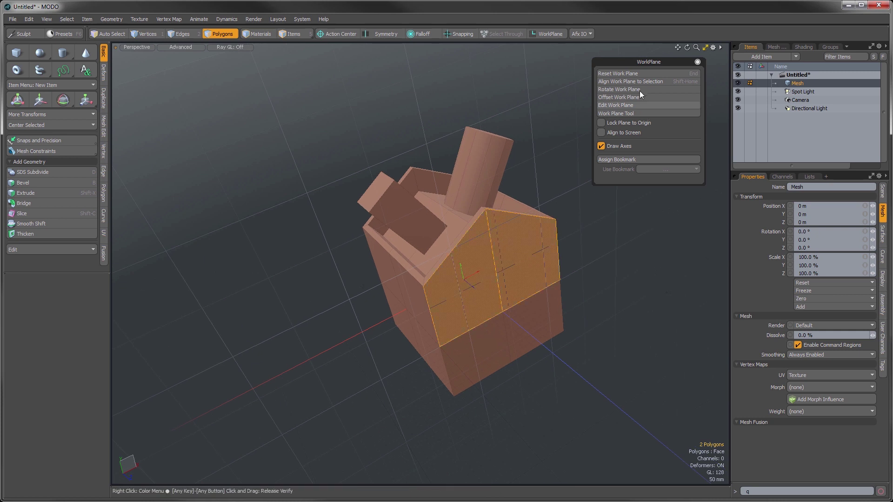
pyautogui.click(618, 82)
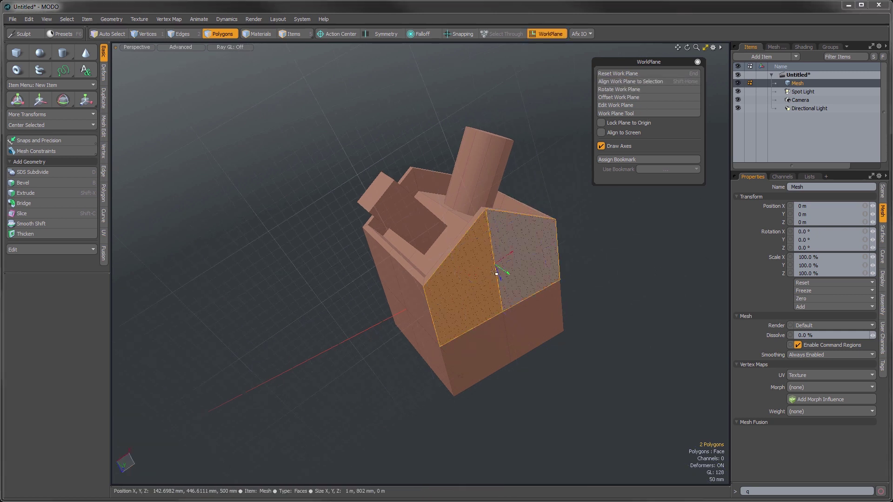
pyautogui.keyDown('alt'); pyautogui.moveTo(491, 296); pyautogui.dragTo(384, 283); pyautogui.keyUp('alt')
# Align the work plane to the two lower polygons of the gable wall instead.
pyautogui.press('1')
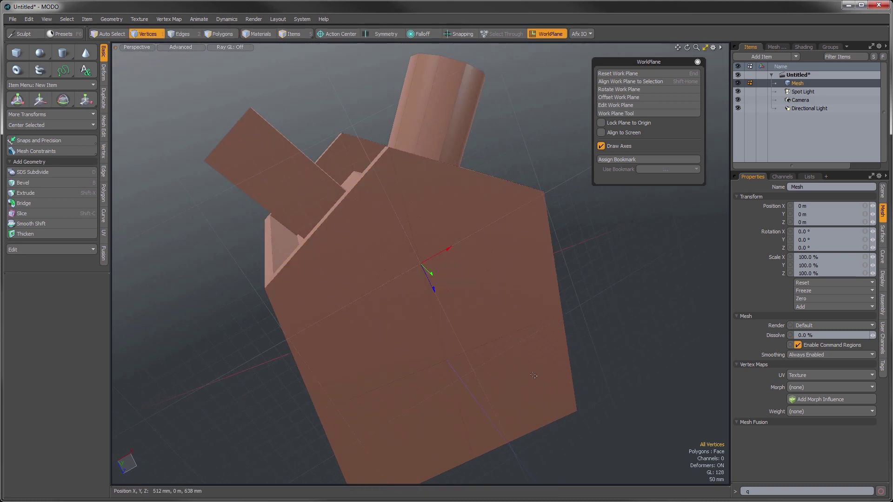
pyautogui.press('2')
pyautogui.press('3')
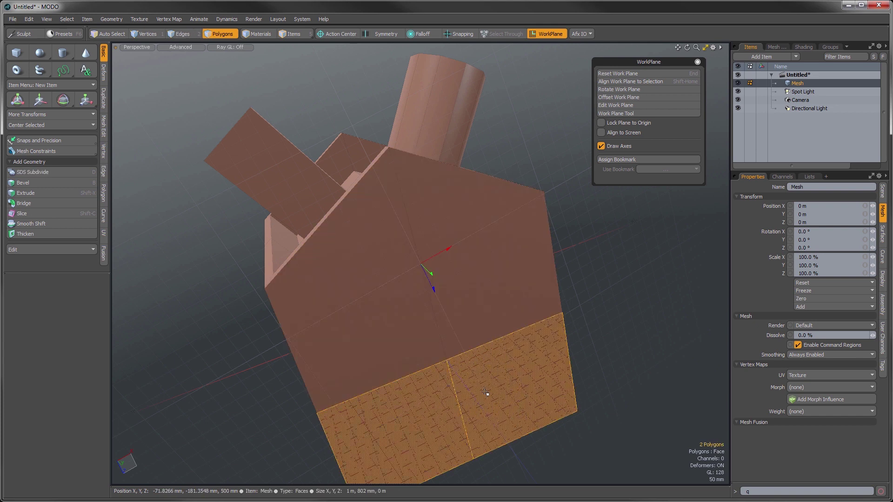
pyautogui.click(613, 81)
pyautogui.keyDown('alt'); pyautogui.moveTo(466, 361); pyautogui.dragTo(579, 147); pyautogui.keyUp('alt')
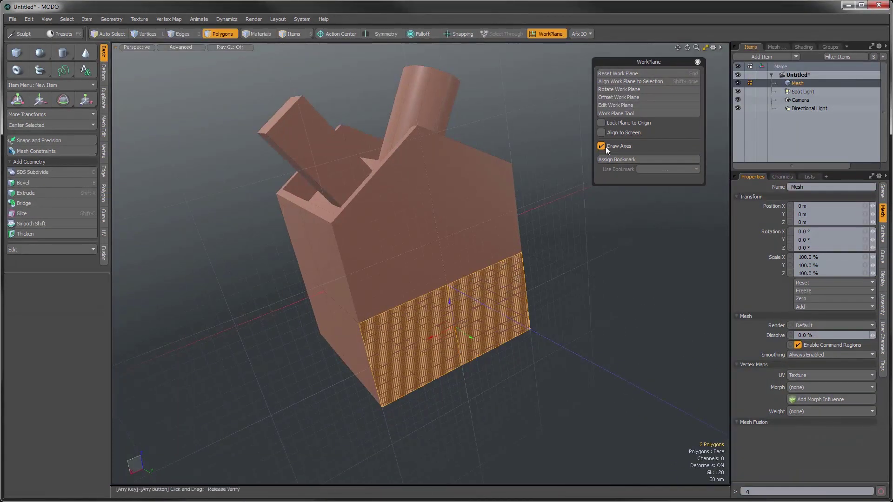
# Save the current work plane as a bookmark named WorkPlane1 and clear the polygon selection.
pyautogui.click(643, 160)
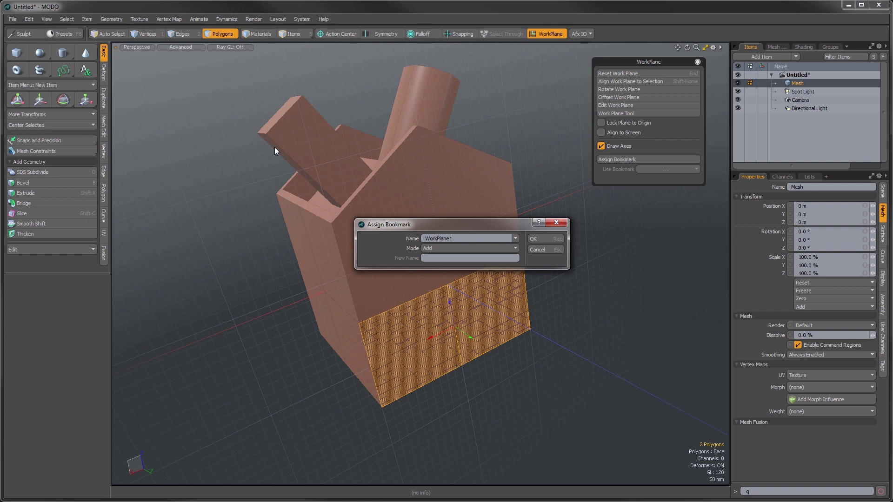
pyautogui.press('Return')
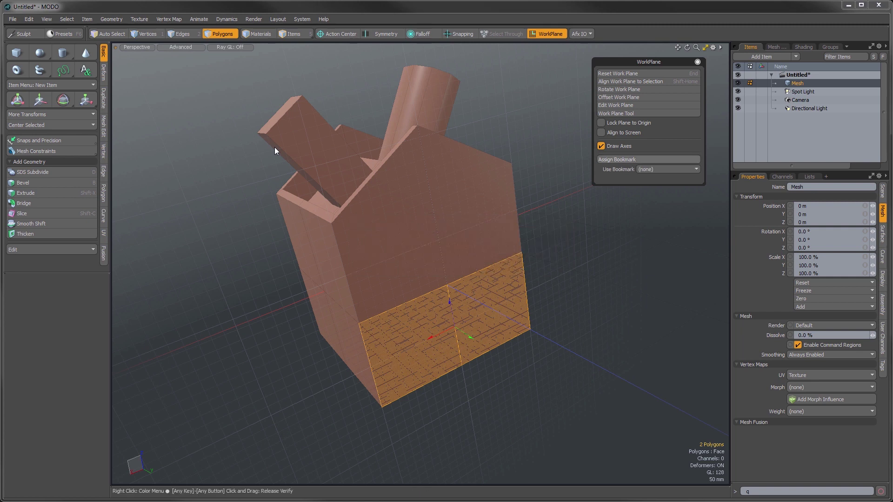
pyautogui.click(635, 220)
pyautogui.keyDown('alt'); pyautogui.moveTo(635, 220); pyautogui.dragTo(464, 287); pyautogui.keyUp('alt')
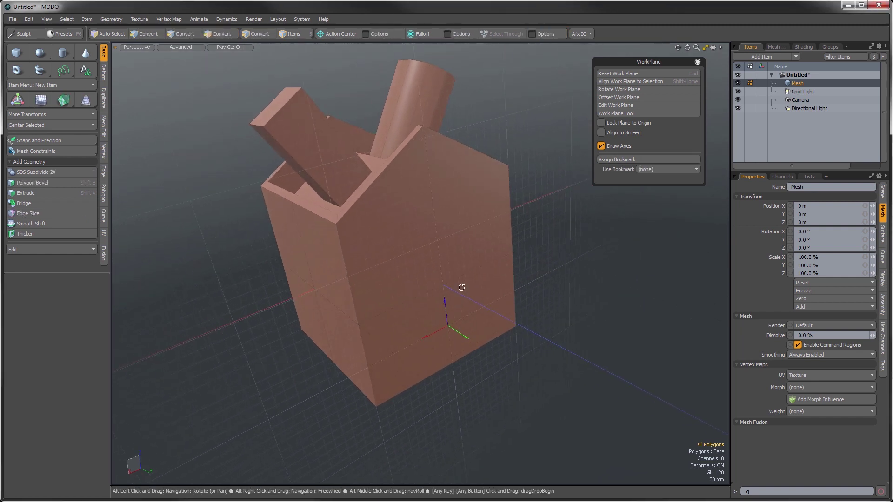
# Reset the work plane and restore it from the WorkPlane1 bookmark.
pyautogui.click(610, 74)
pyautogui.keyDown('alt'); pyautogui.moveTo(563, 185); pyautogui.dragTo(381, 319); pyautogui.keyUp('alt')
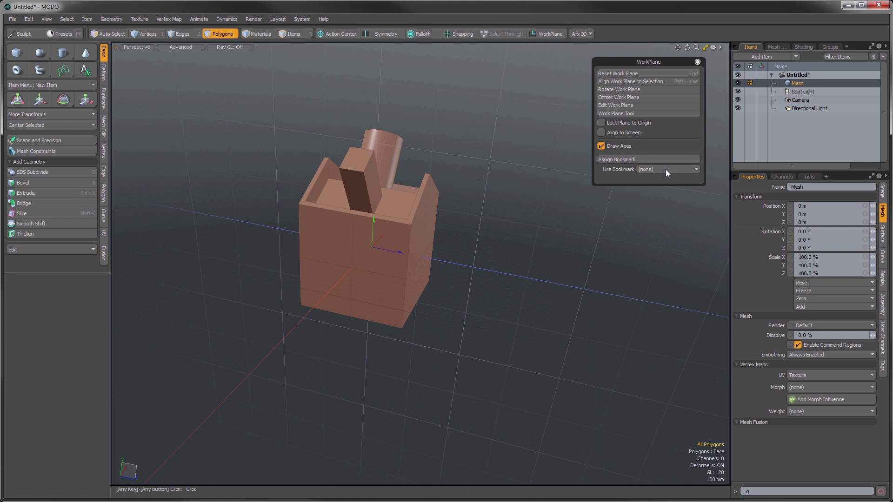
pyautogui.click(665, 170)
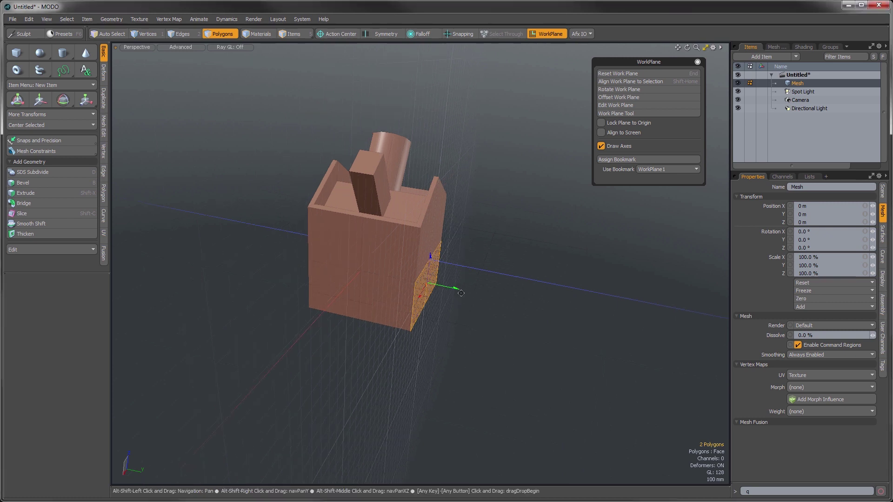
# Clear the selection, reset the work plane and rotate the whole building about its vertical axis.
pyautogui.press('1')
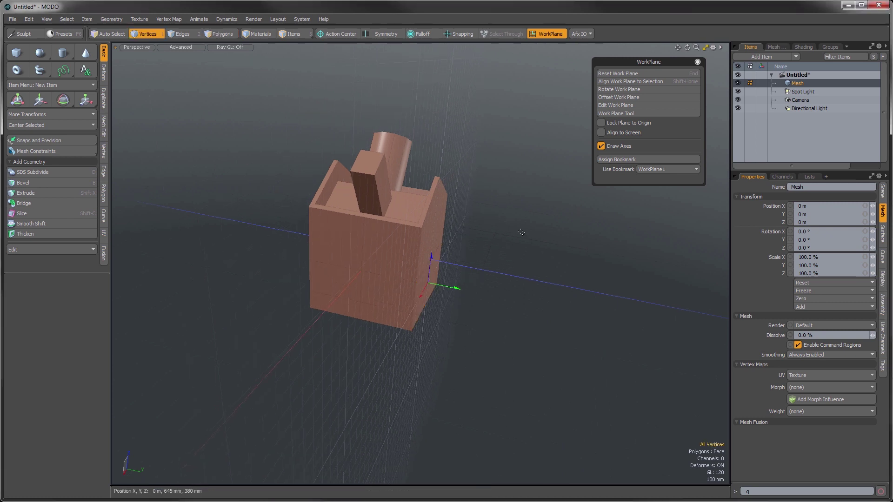
pyautogui.click(618, 73)
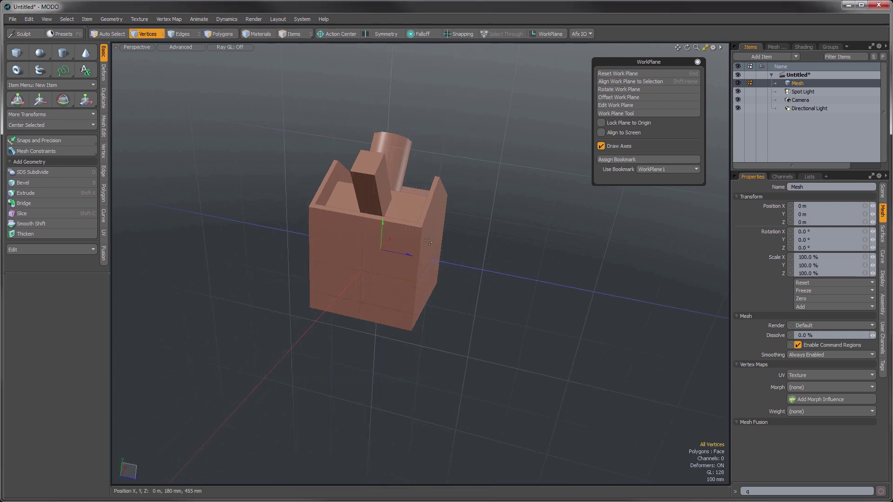
pyautogui.press('2')
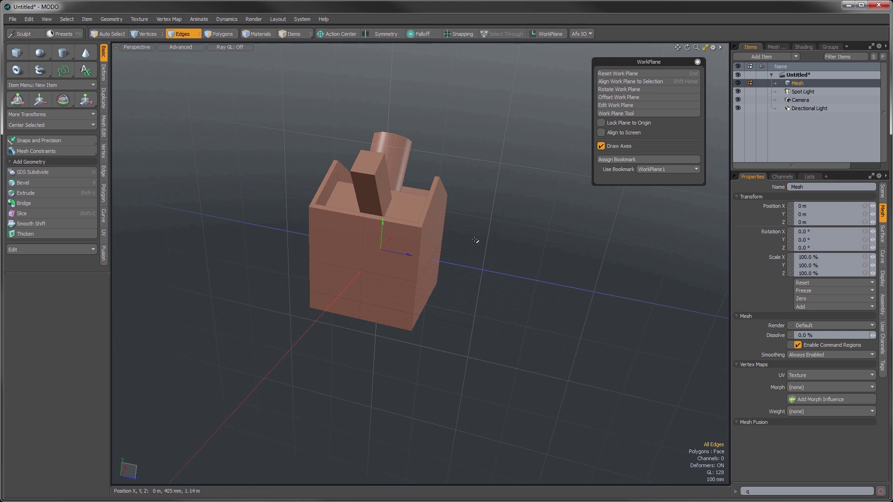
pyautogui.press('e')
pyautogui.moveTo(398, 239); pyautogui.dragTo(448, 213)
pyautogui.press('q')
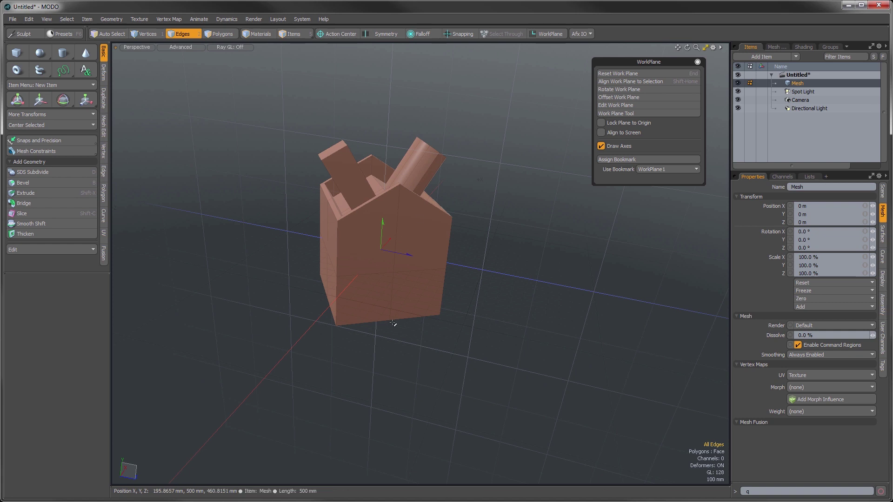
# Restore the work plane from the WorkPlane1 bookmark and drop the polygon selection by switching to vertex selection.
pyautogui.click(649, 169)
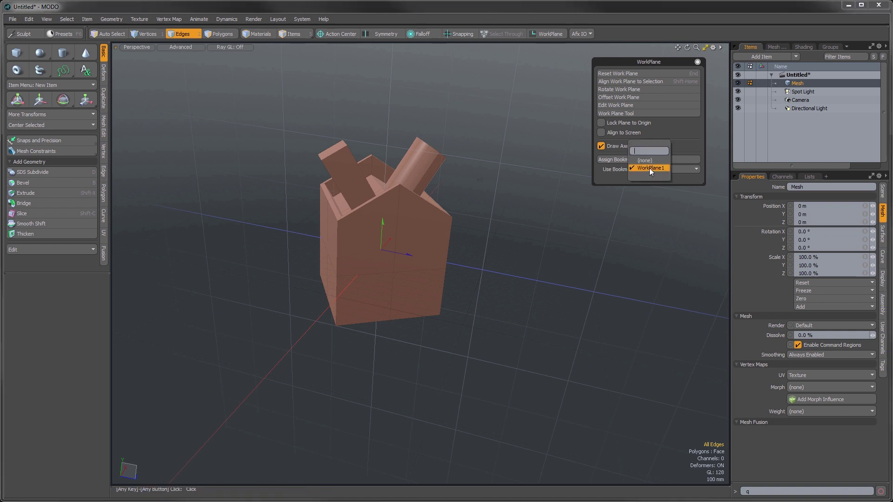
pyautogui.click(649, 169)
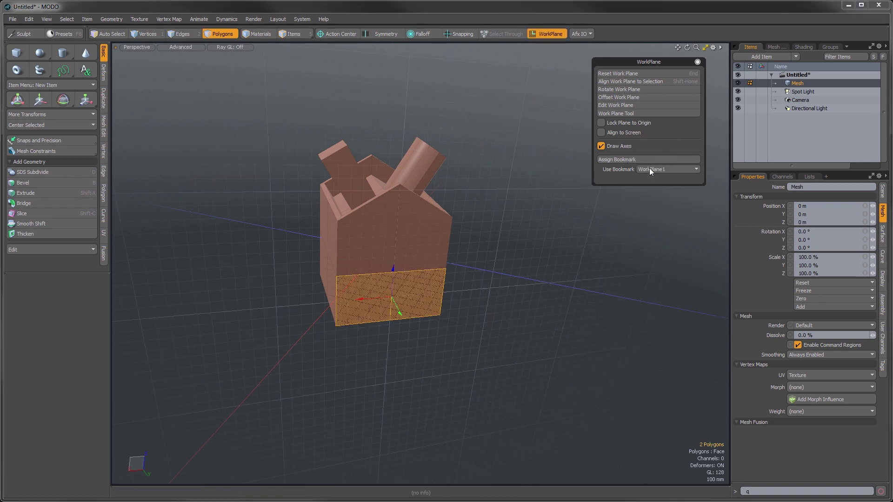
pyautogui.keyDown('alt'); pyautogui.moveTo(470, 279); pyautogui.dragTo(508, 307); pyautogui.keyUp('alt')
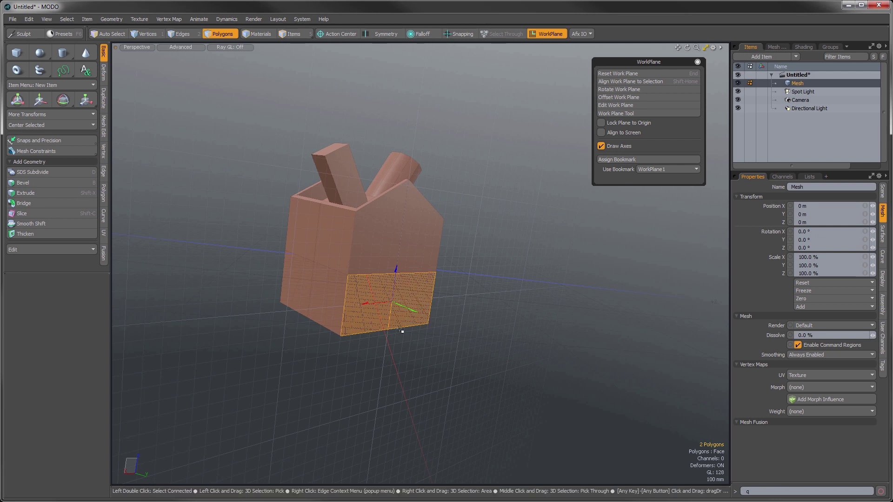
pyautogui.keyDown('alt'); pyautogui.moveTo(405, 321); pyautogui.dragTo(479, 249); pyautogui.keyUp('alt')
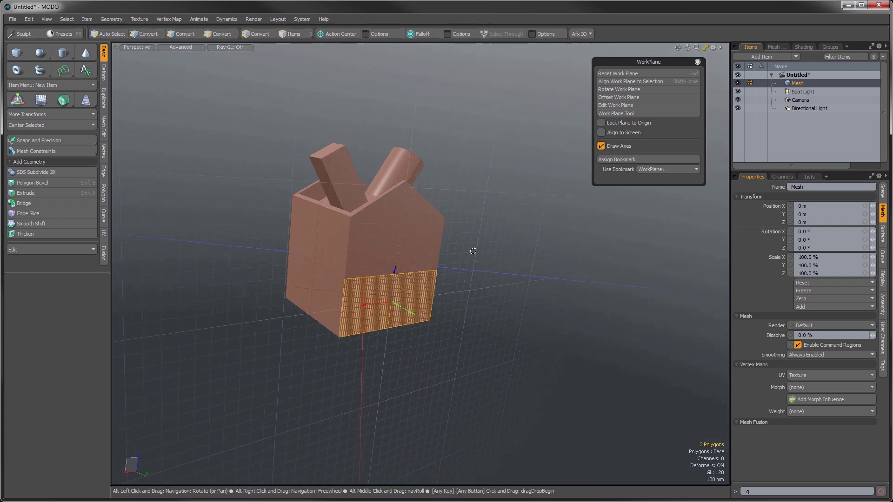
pyautogui.press('1')
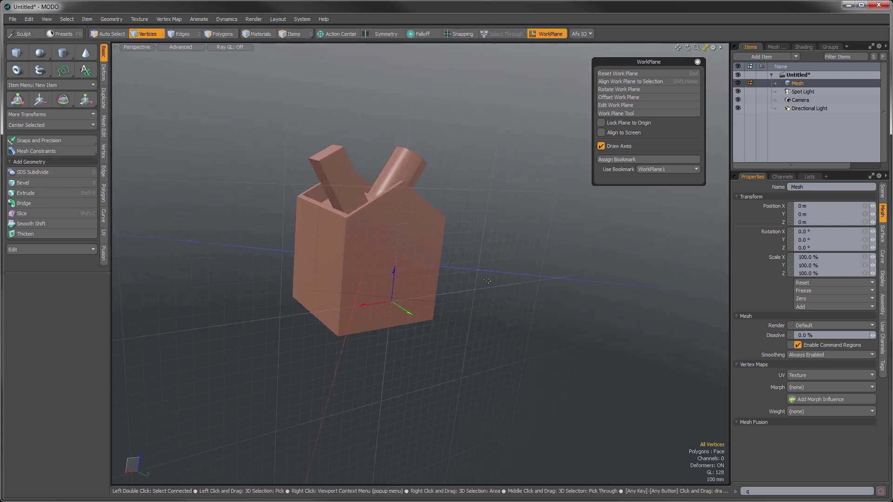
# Turn off the drawing of the work plane axes and reset the work plane.
pyautogui.click(601, 146)
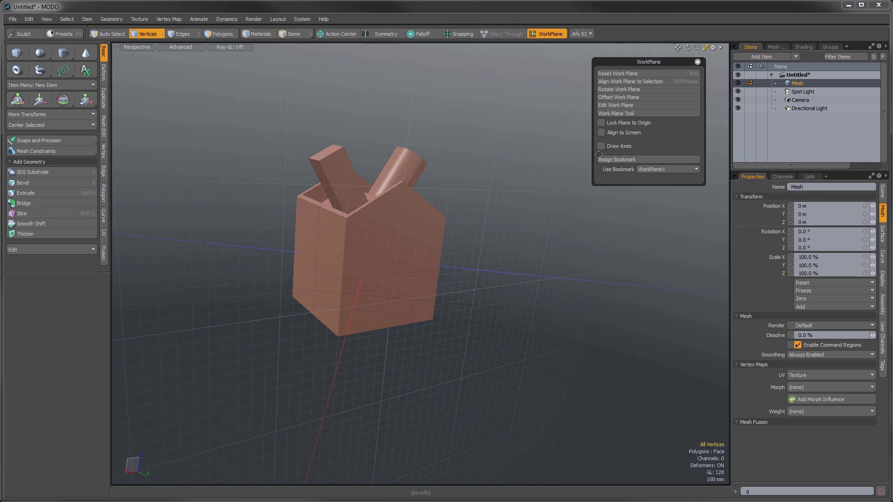
pyautogui.press('2')
pyautogui.keyDown('alt'); pyautogui.moveTo(554, 204); pyautogui.dragTo(540, 251); pyautogui.keyUp('alt')
pyautogui.click(479, 313)
pyautogui.keyDown('alt'); pyautogui.moveTo(478, 314); pyautogui.dragTo(511, 276); pyautogui.keyUp('alt')
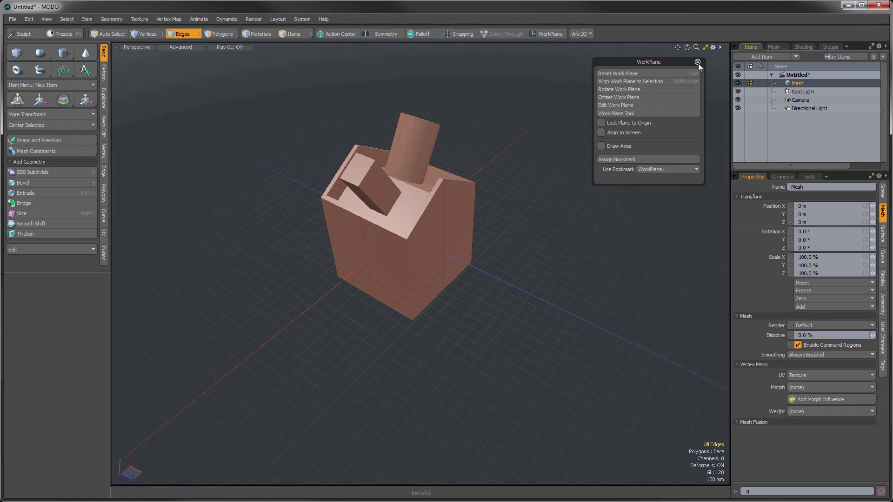
# Close the WorkPlane palette and delete the box and the cylinder sticking out of the building's roof.
pyautogui.click(698, 62)
pyautogui.keyDown('alt'); pyautogui.moveTo(498, 265); pyautogui.dragTo(368, 224); pyautogui.keyUp('alt')
pyautogui.scroll(5, 350, 259)
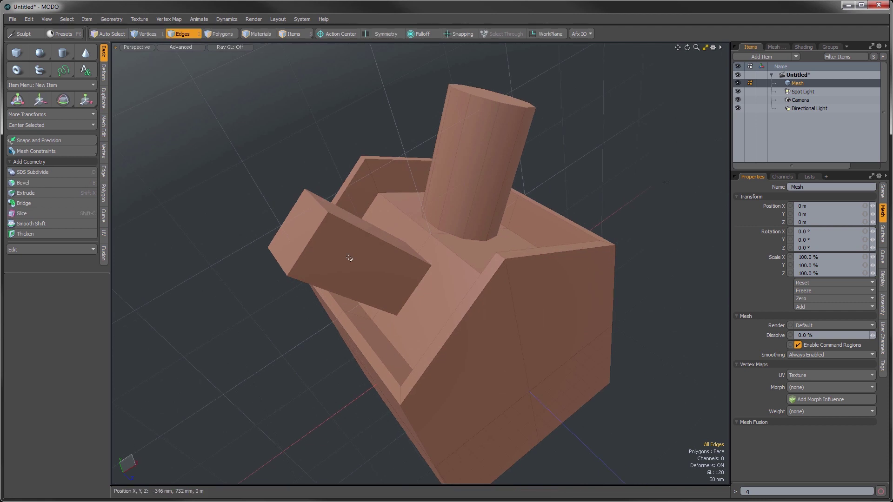
pyautogui.click(223, 33)
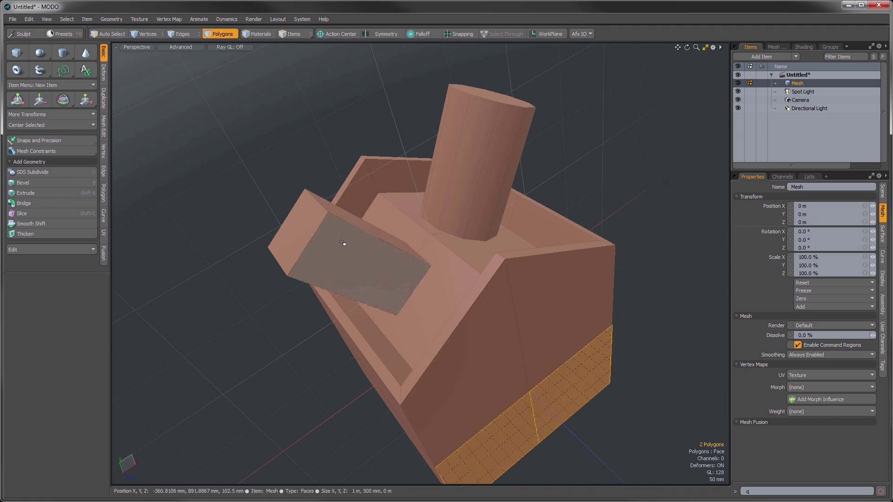
pyautogui.doubleClick(342, 243)
pyautogui.keyDown('shift'); pyautogui.doubleClick(453, 163); pyautogui.keyUp('shift')
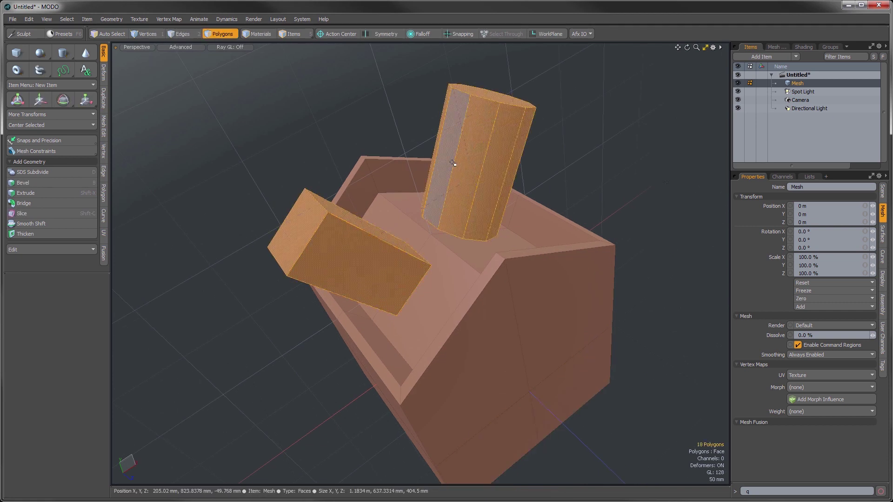
pyautogui.press('Delete')
pyautogui.keyDown('alt'); pyautogui.moveTo(455, 164); pyautogui.dragTo(558, 103); pyautogui.keyUp('alt')
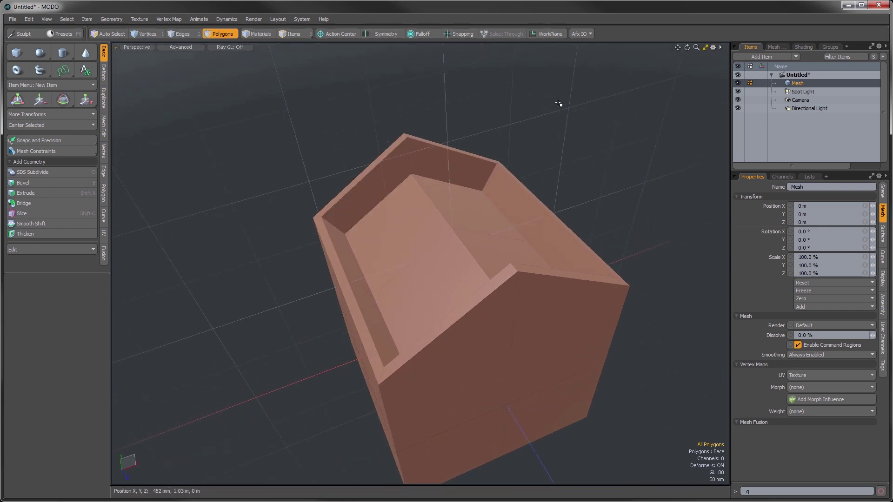
# Align the work plane to the single vertex at the far end of the recessed roof ridge.
pyautogui.click(144, 35)
pyautogui.click(420, 170)
pyautogui.keyDown('alt'); pyautogui.moveTo(474, 207); pyautogui.dragTo(493, 93); pyautogui.keyUp('alt')
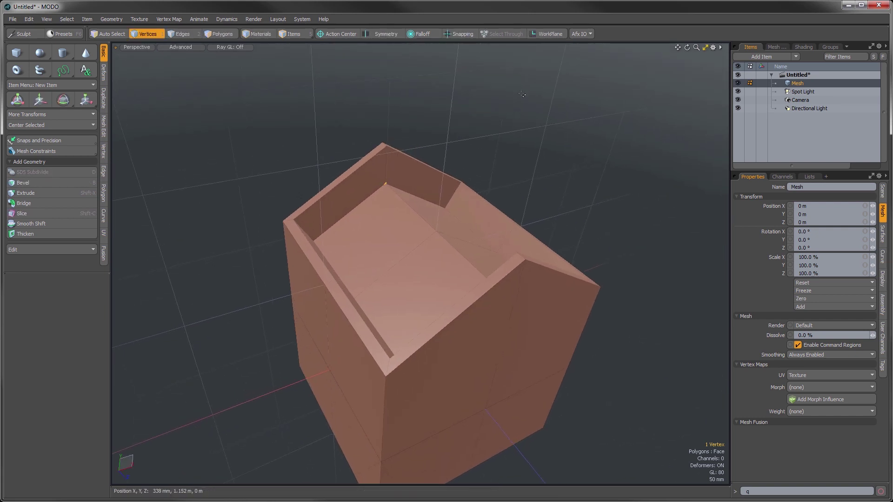
pyautogui.click(548, 35)
pyautogui.click(549, 51)
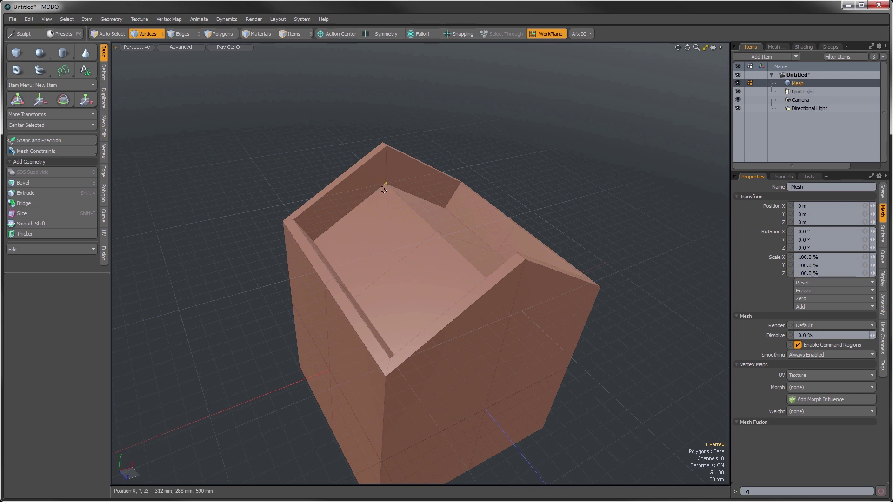
pyautogui.keyDown('alt'); pyautogui.moveTo(454, 371); pyautogui.dragTo(410, 315); pyautogui.keyUp('alt')
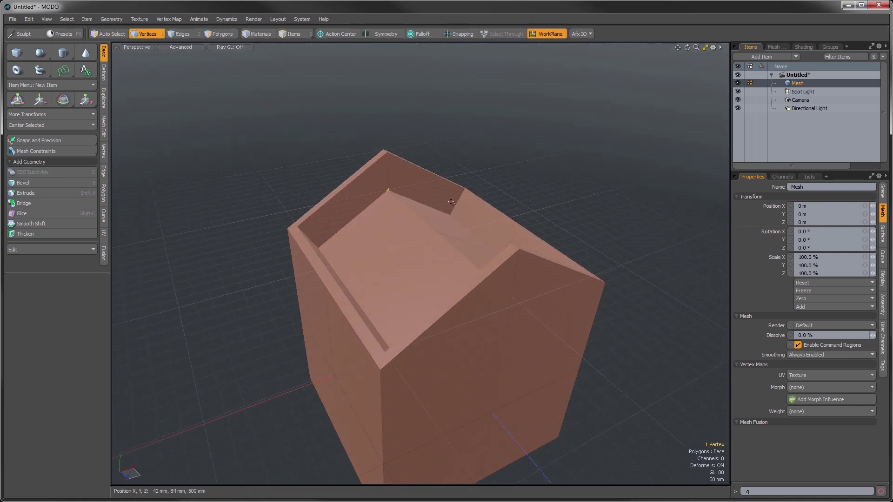
pyautogui.keyDown('alt'); pyautogui.moveTo(450, 223); pyautogui.dragTo(477, 152); pyautogui.keyUp('alt')
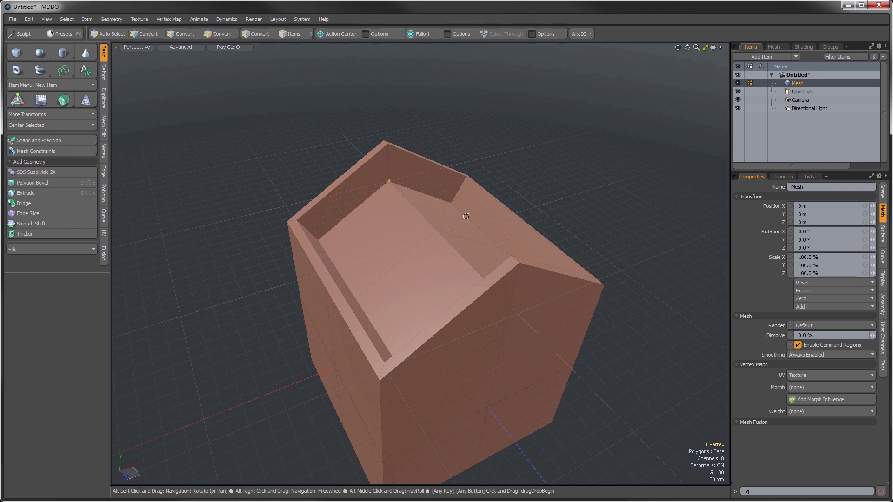
pyautogui.keyDown('alt'); pyautogui.moveTo(450, 218); pyautogui.dragTo(512, 195); pyautogui.keyUp('alt')
# Clear the vertex selection and create a small sphere about 102 mm across beside the building.
pyautogui.press('2')
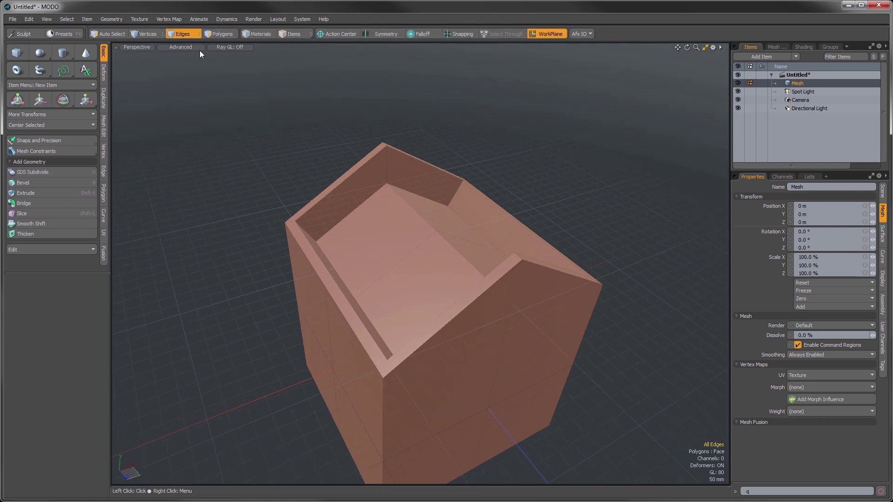
pyautogui.click(40, 53)
pyautogui.moveTo(598, 161); pyautogui.dragTo(614, 156)
pyautogui.press('space')
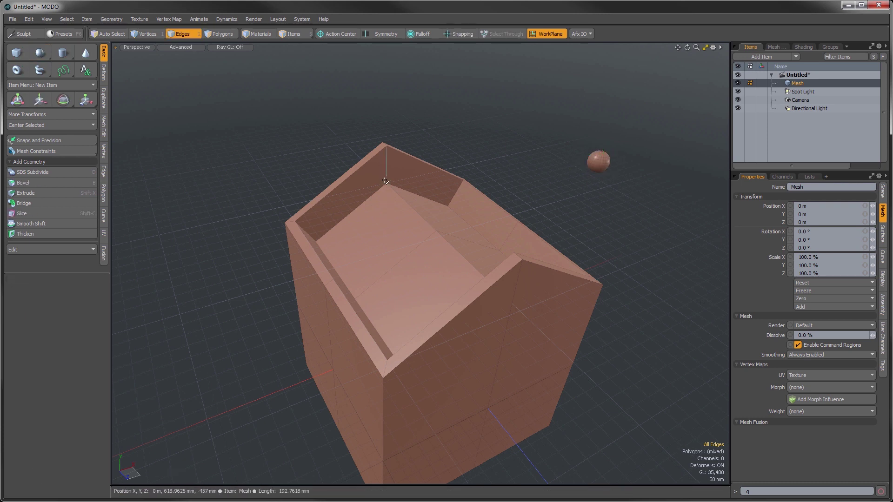
# Select all of the sphere's polygons and center them on the work plane's origin at the roof ridge vertex.
pyautogui.press('3')
pyautogui.doubleClick(595, 161)
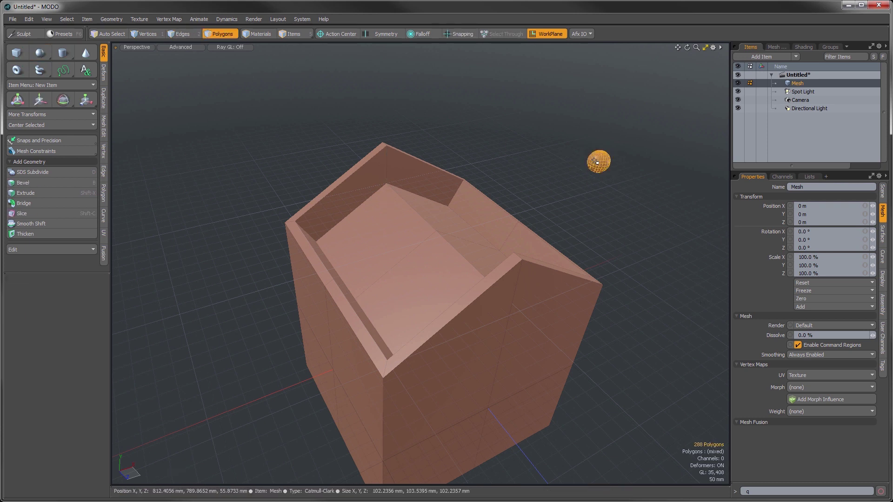
pyautogui.click(44, 125)
pyautogui.click(77, 142)
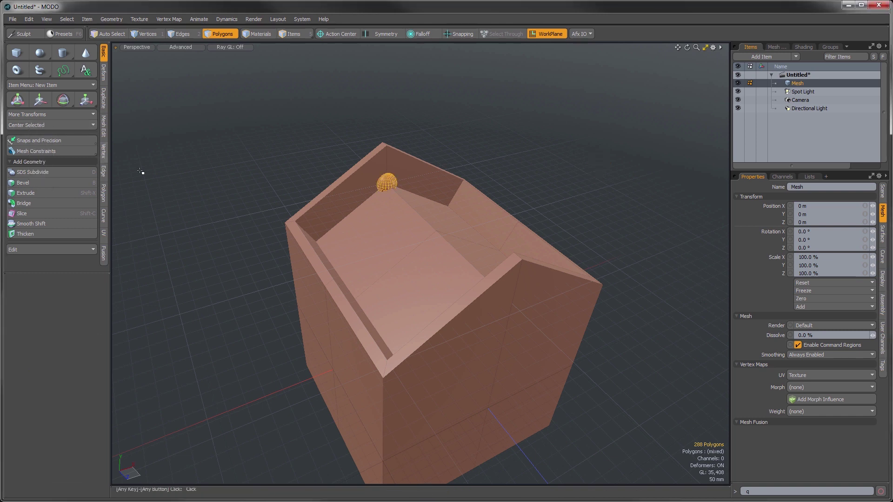
# Reset the work plane and delete the sphere from the roof ridge.
pyautogui.press('1')
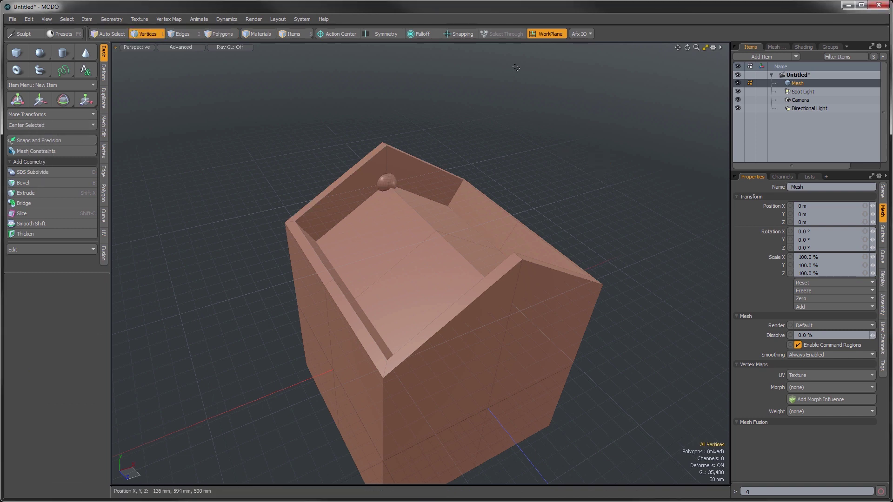
pyautogui.click(554, 35)
pyautogui.click(544, 48)
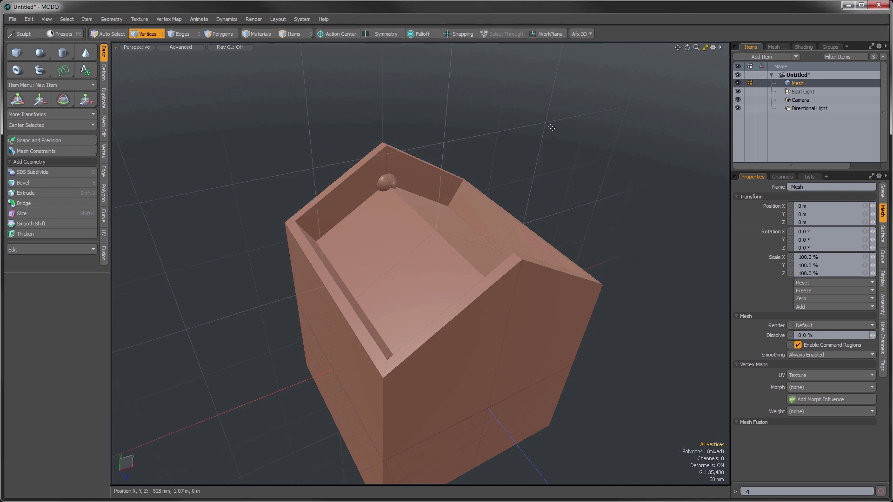
pyautogui.keyDown('alt'); pyautogui.moveTo(457, 217); pyautogui.dragTo(472, 183); pyautogui.keyUp('alt')
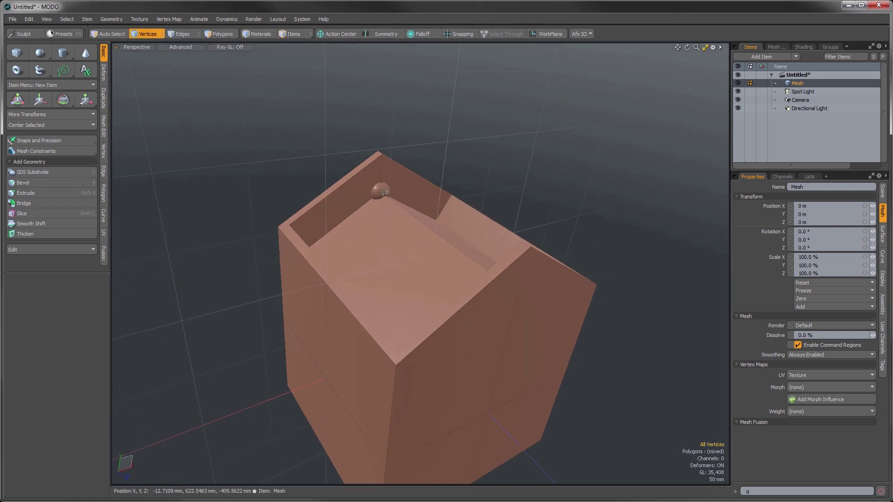
pyautogui.doubleClick(383, 193)
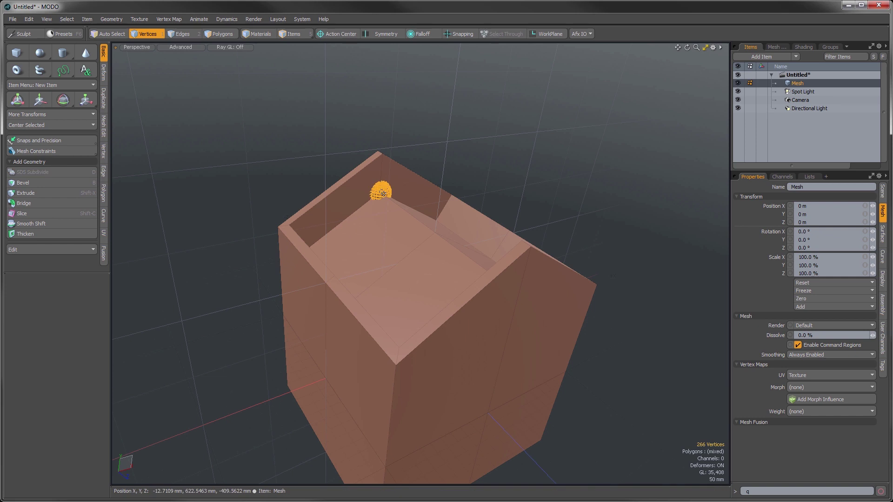
pyautogui.press('Delete')
pyautogui.keyDown('alt'); pyautogui.moveTo(383, 193); pyautogui.dragTo(472, 218); pyautogui.keyUp('alt')
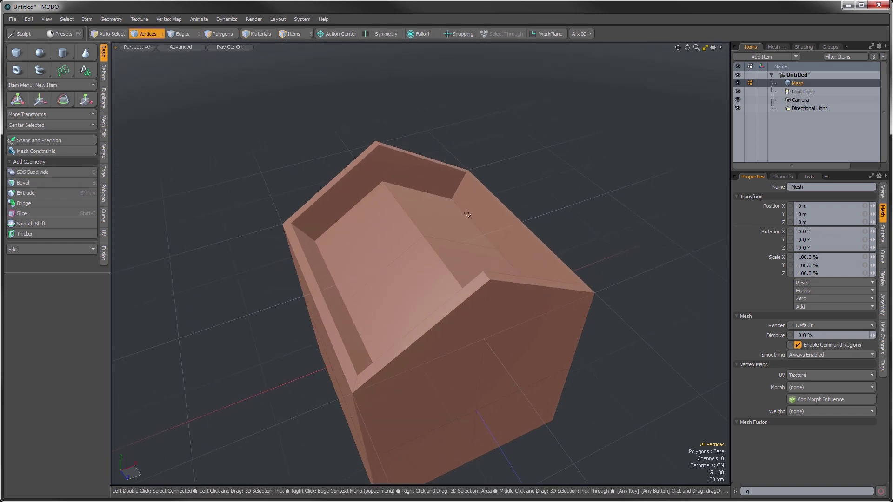
# Select the far ridge vertex and the adjacent inner corner vertex of the roof recess, and align the work plane to them.
pyautogui.click(383, 182)
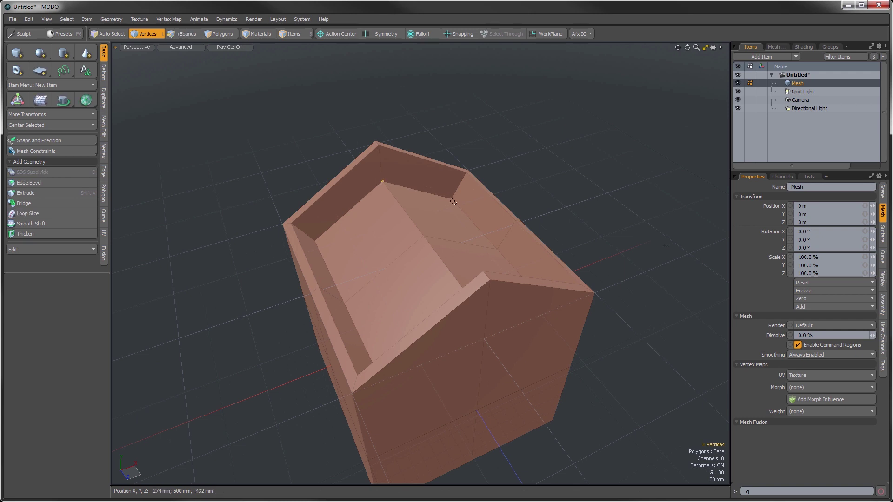
pyautogui.keyDown('ctrl'); pyautogui.keyDown('alt'); pyautogui.moveTo(478, 177); pyautogui.dragTo(494, 184); pyautogui.keyUp('alt'); pyautogui.keyUp('ctrl')
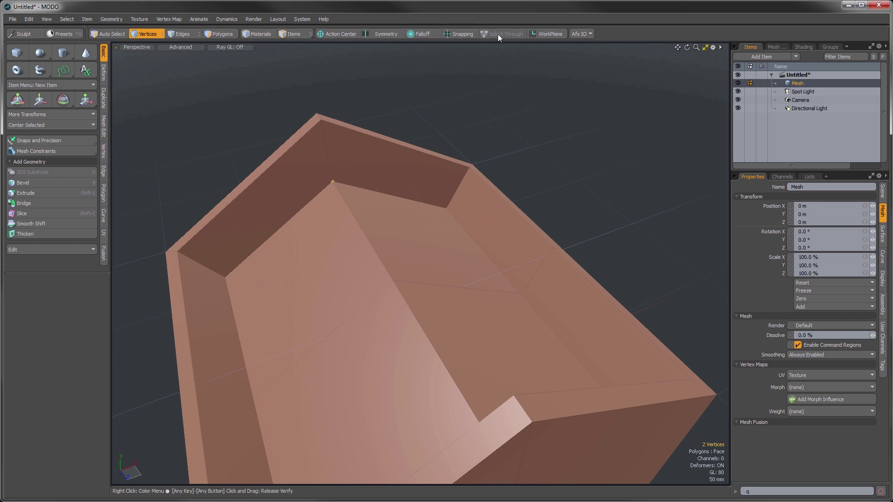
pyautogui.click(535, 34)
pyautogui.click(538, 48)
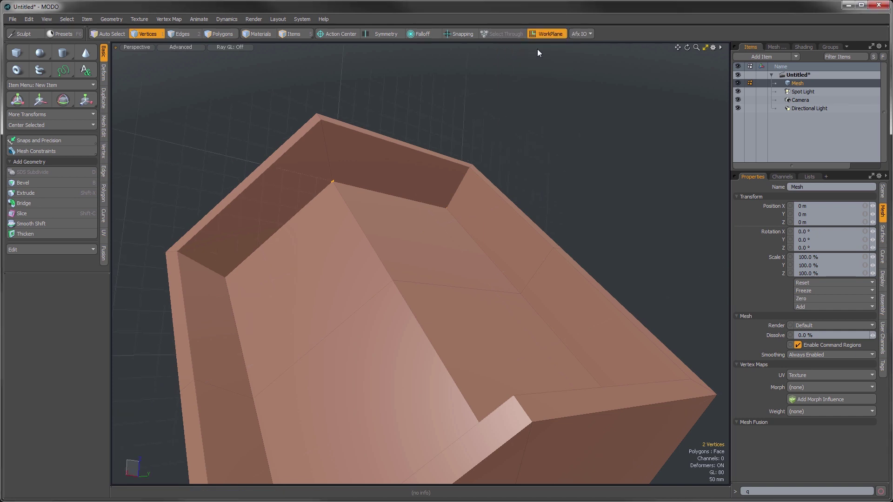
pyautogui.keyDown('alt'); pyautogui.moveTo(447, 175); pyautogui.dragTo(346, 184); pyautogui.keyUp('alt')
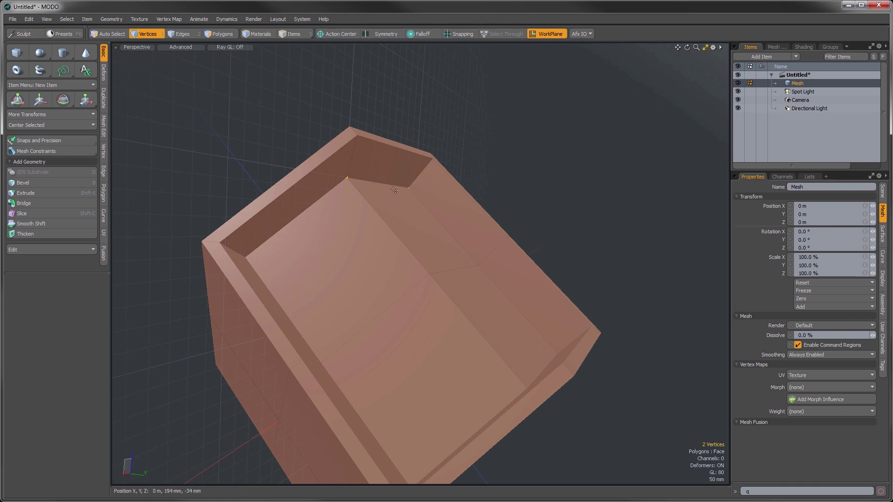
pyautogui.keyDown('alt'); pyautogui.moveTo(411, 190); pyautogui.dragTo(404, 200); pyautogui.keyUp('alt')
pyautogui.keyDown('alt'); pyautogui.moveTo(361, 181); pyautogui.dragTo(381, 145); pyautogui.keyUp('alt')
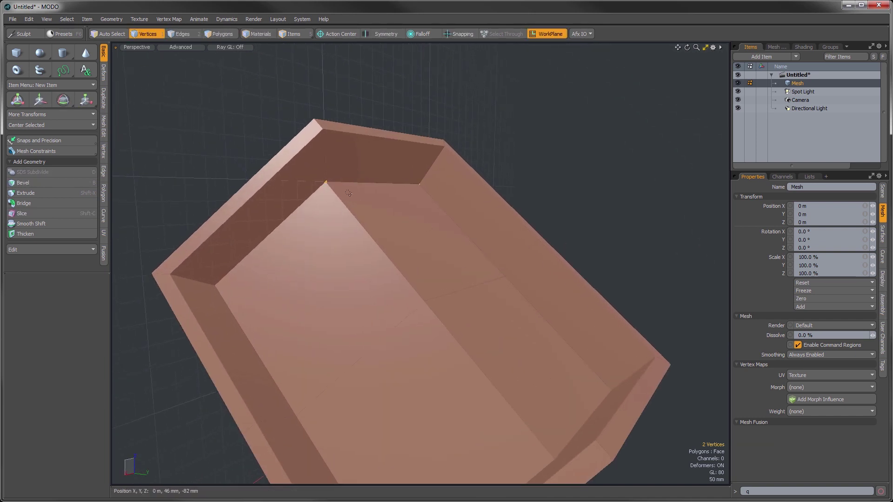
pyautogui.keyDown('alt'); pyautogui.moveTo(401, 188); pyautogui.dragTo(577, 224); pyautogui.keyUp('alt')
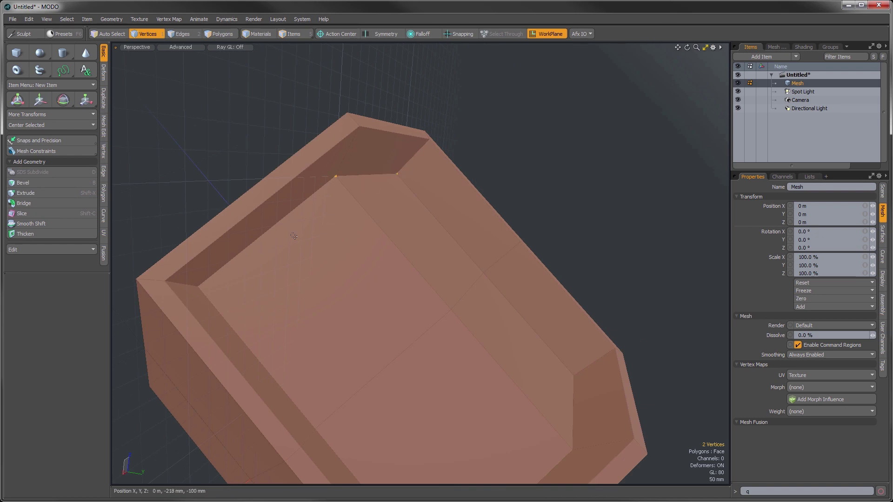
# Add a third vertex midway along the recess's long inner edge and align the work plane to all three vertices.
pyautogui.keyDown('alt'); pyautogui.moveTo(439, 241); pyautogui.dragTo(409, 268); pyautogui.keyUp('alt')
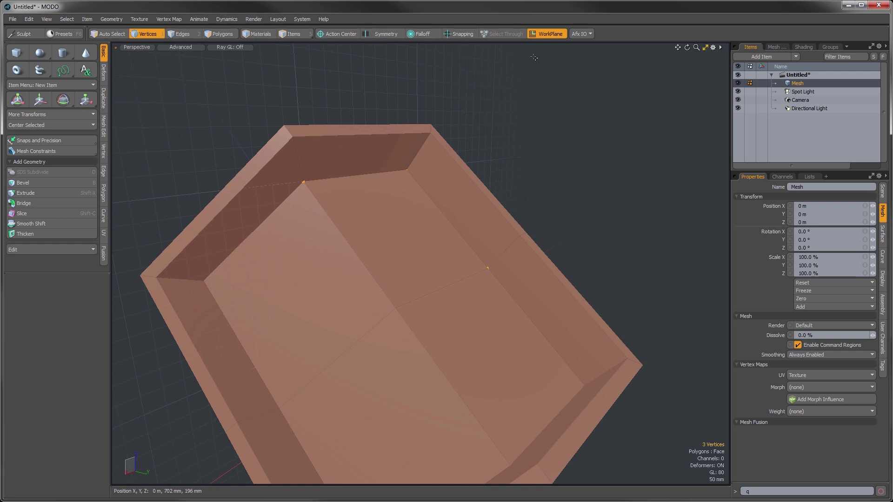
pyautogui.click(543, 36)
pyautogui.click(544, 56)
pyautogui.keyDown('alt'); pyautogui.moveTo(326, 186); pyautogui.dragTo(314, 178); pyautogui.keyUp('alt')
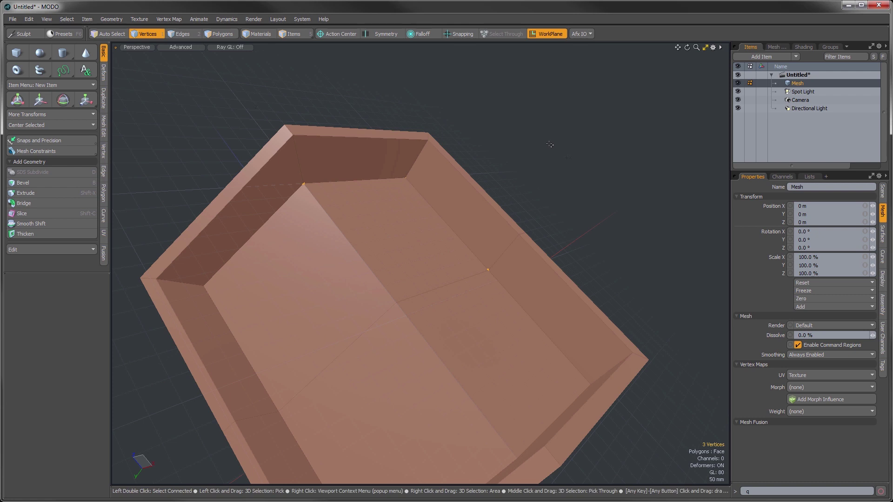
# Clear the vertex selection, select the short edge at the far end of the recess's sloped floor, and align the work plane to it.
pyautogui.click(519, 142)
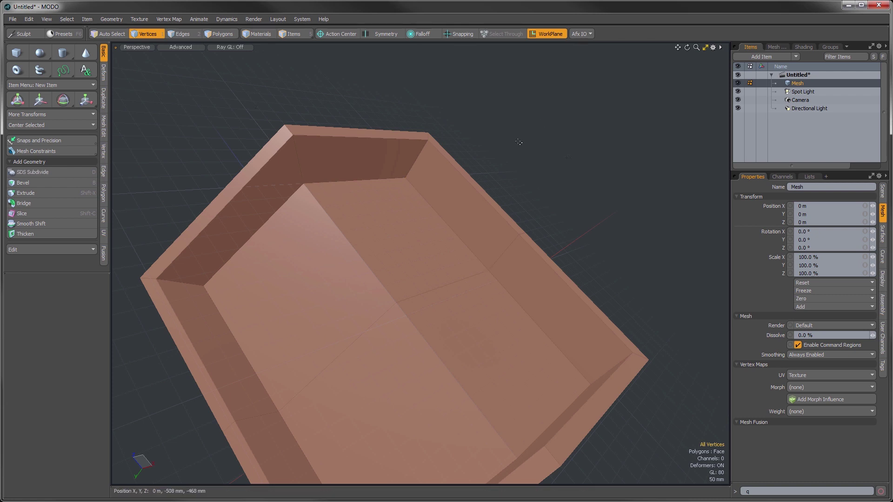
pyautogui.click(182, 34)
pyautogui.click(340, 178)
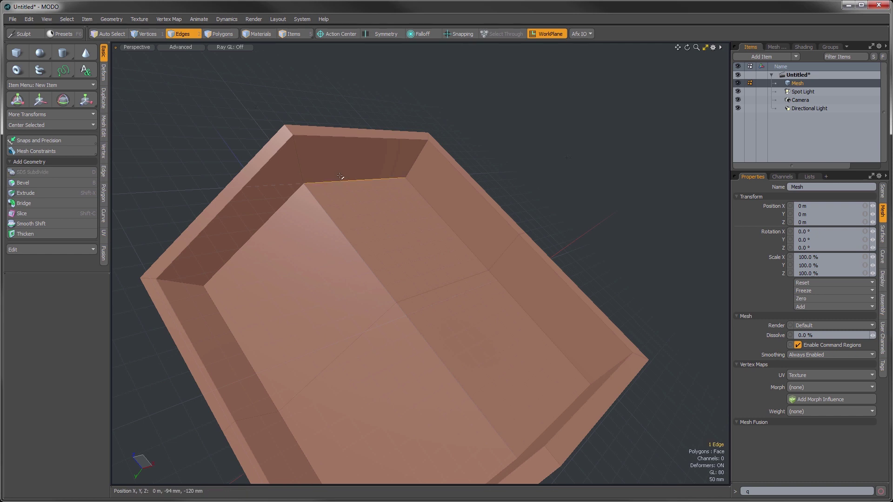
pyautogui.click(543, 33)
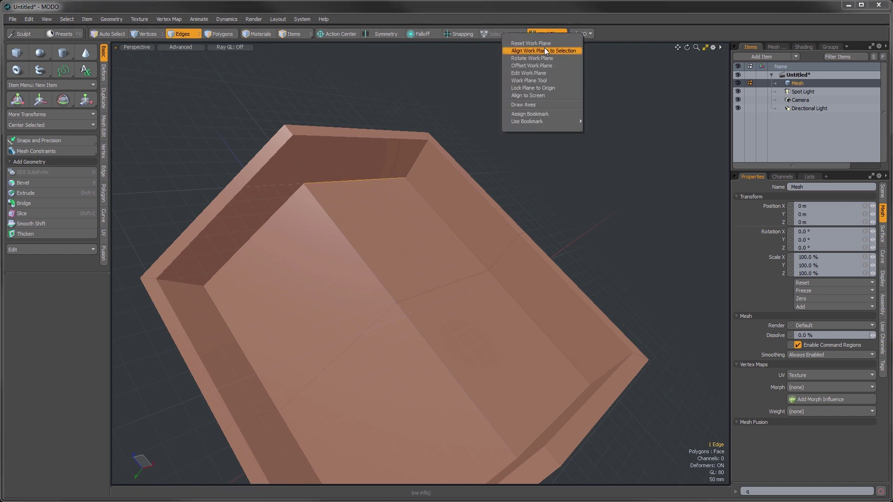
pyautogui.click(544, 51)
pyautogui.keyDown('alt'); pyautogui.moveTo(383, 212); pyautogui.dragTo(425, 196); pyautogui.keyUp('alt')
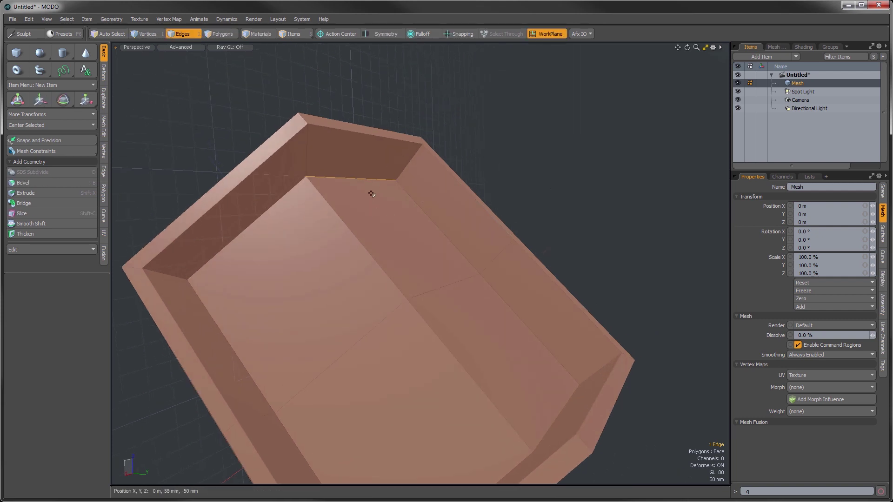
pyautogui.keyDown('alt'); pyautogui.moveTo(332, 184); pyautogui.dragTo(454, 190); pyautogui.keyUp('alt')
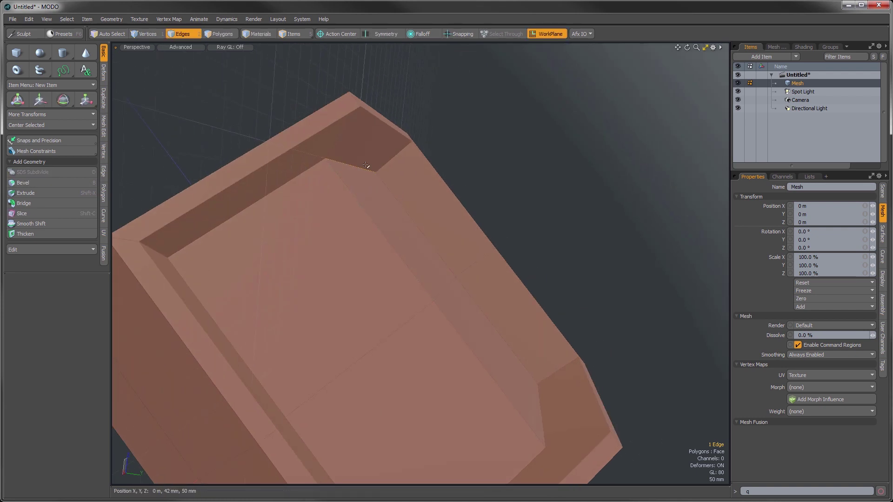
pyautogui.keyDown('alt'); pyautogui.moveTo(417, 165); pyautogui.dragTo(360, 183); pyautogui.keyUp('alt')
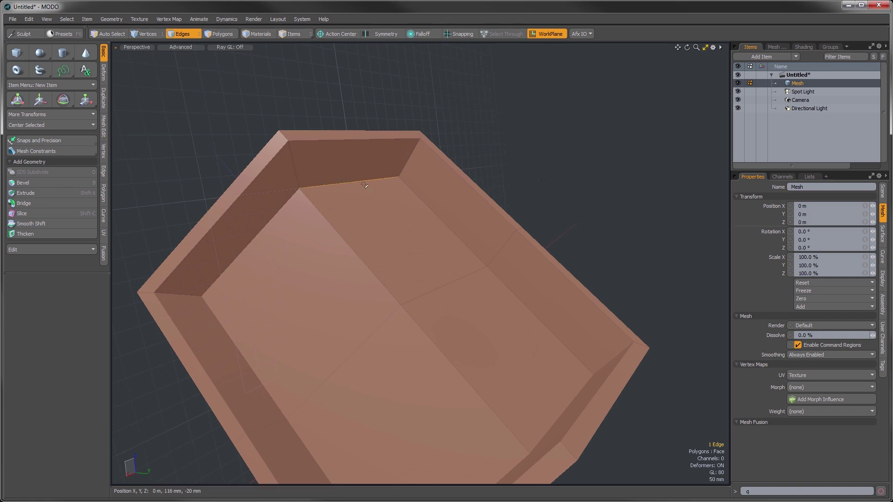
# Add the adjoining long inner edge of the recess floor to the selection and align the work plane to both edges.
pyautogui.keyDown('alt'); pyautogui.moveTo(455, 212); pyautogui.dragTo(426, 216); pyautogui.keyUp('alt')
pyautogui.keyDown('shift'); pyautogui.click(435, 204); pyautogui.keyUp('shift')
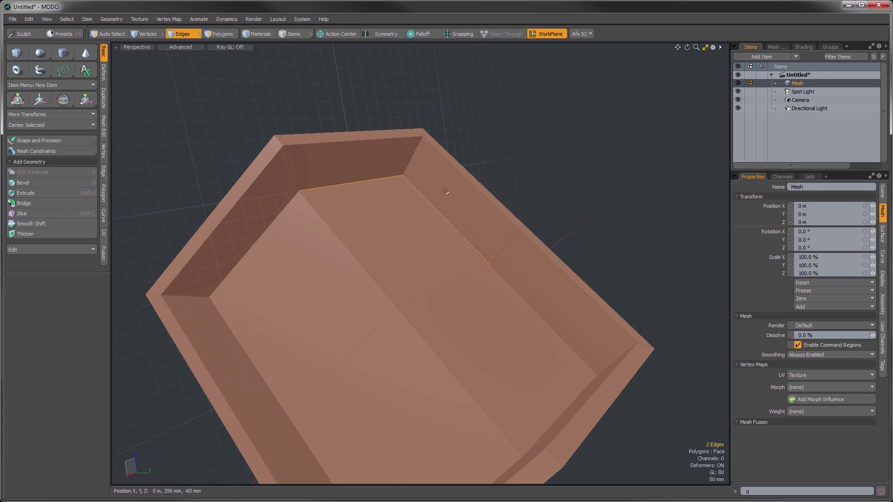
pyautogui.click(549, 36)
pyautogui.click(546, 52)
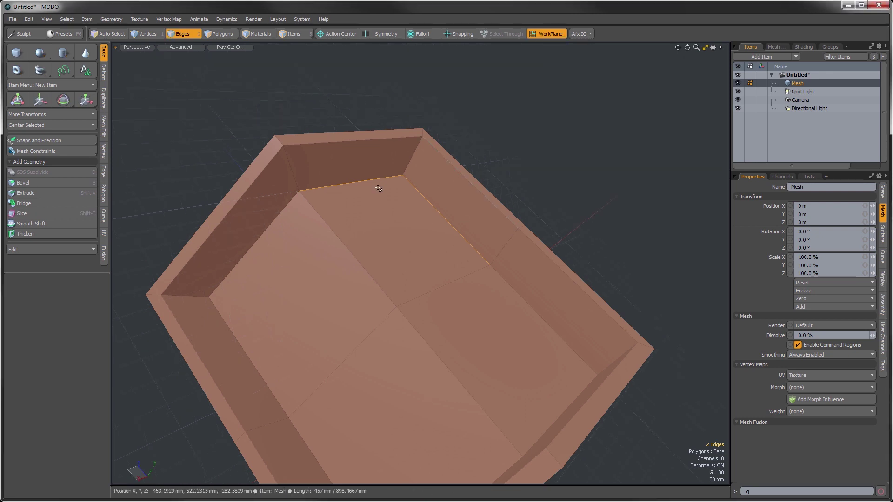
# Add the short edge running up the middle of the recess's side wall and align the work plane to all three edges.
pyautogui.keyDown('alt'); pyautogui.moveTo(372, 167); pyautogui.dragTo(473, 216); pyautogui.keyUp('alt')
pyautogui.keyDown('shift'); pyautogui.click(472, 253); pyautogui.keyUp('shift')
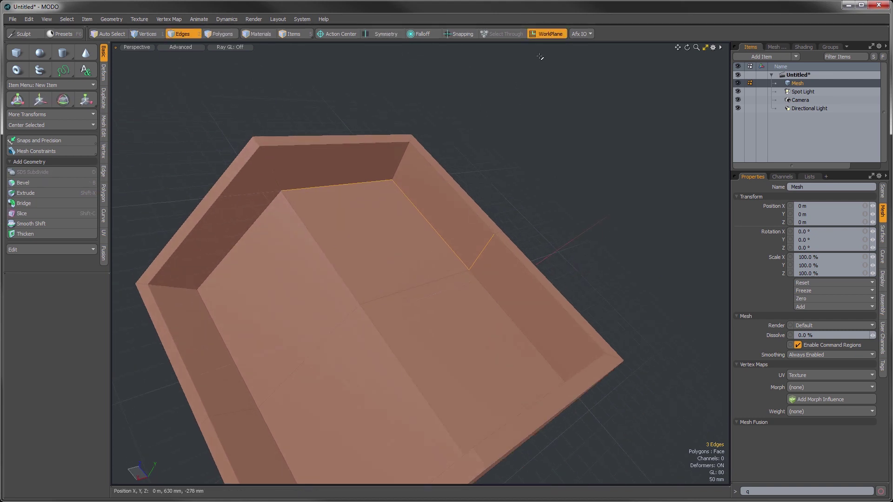
pyautogui.click(546, 34)
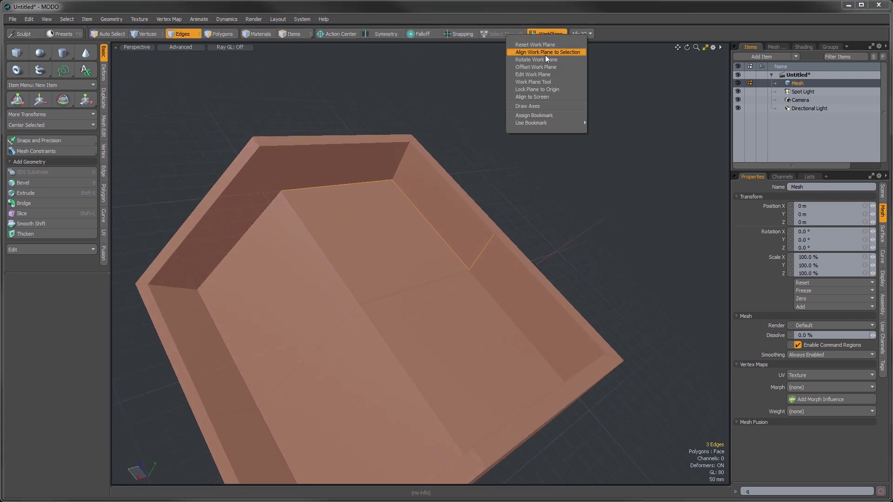
pyautogui.click(545, 54)
pyautogui.keyDown('alt'); pyautogui.moveTo(463, 295); pyautogui.dragTo(496, 233); pyautogui.keyUp('alt')
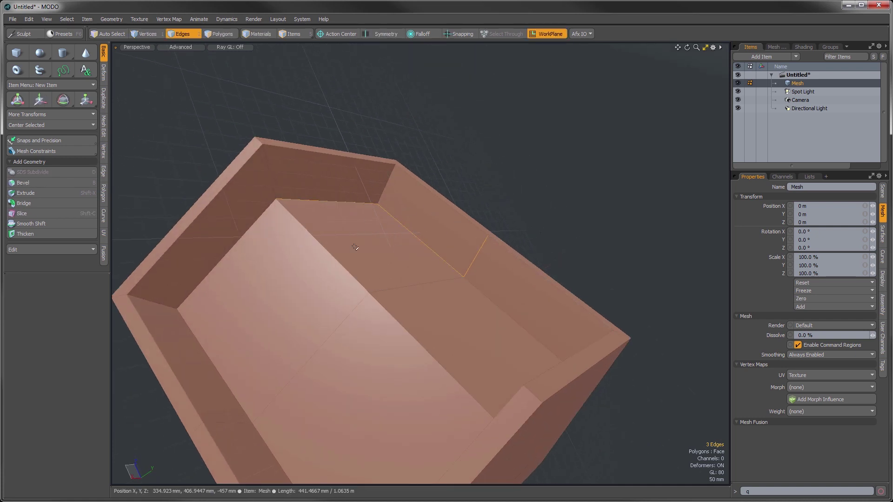
pyautogui.keyDown('alt'); pyautogui.moveTo(411, 257); pyautogui.dragTo(400, 241); pyautogui.keyUp('alt')
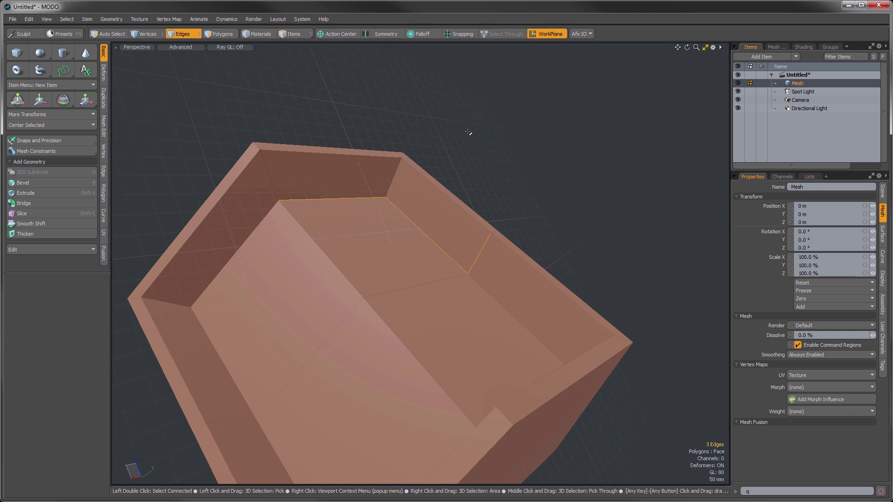
pyautogui.click(542, 32)
pyautogui.click(543, 47)
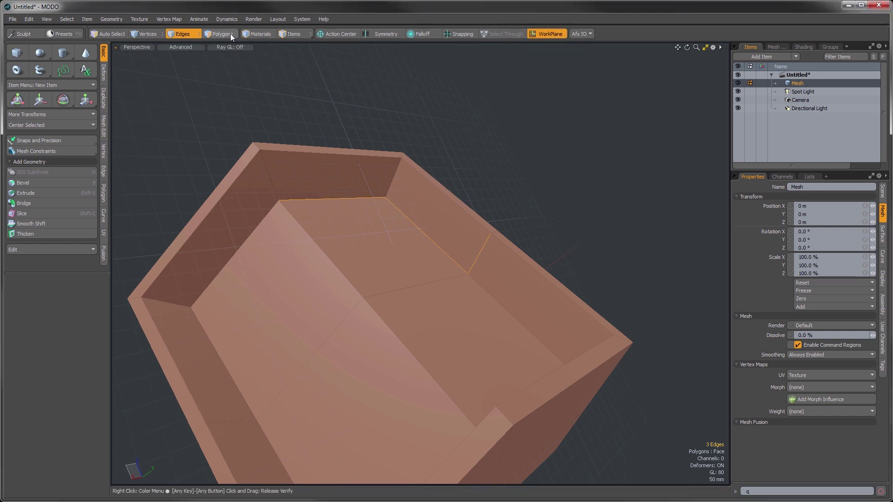
# Select the sloped floor polygon at the recess's far end and align the work plane to it.
pyautogui.click(228, 34)
pyautogui.click(333, 225)
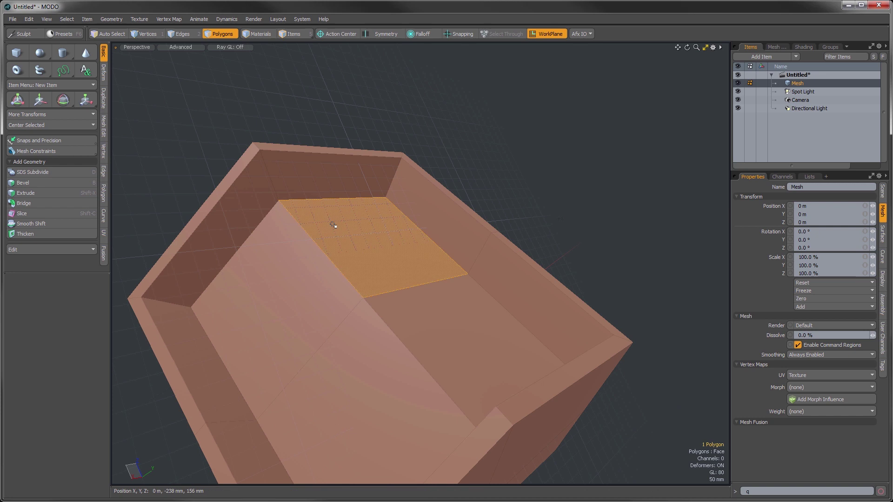
pyautogui.click(548, 34)
pyautogui.click(547, 51)
pyautogui.keyDown('alt'); pyautogui.moveTo(372, 264); pyautogui.dragTo(400, 254); pyautogui.keyUp('alt')
pyautogui.click(394, 208)
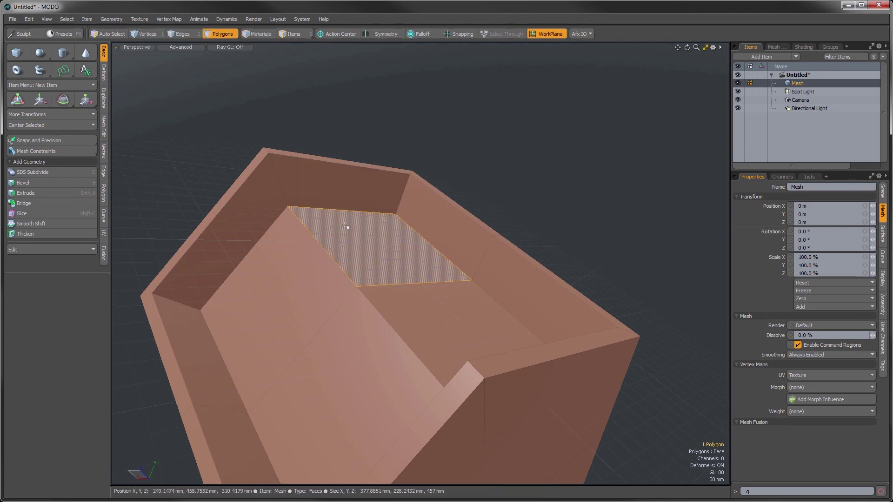
# Select the polygon of the recess's far end wall beside the sloped floor and align the work plane to it.
pyautogui.keyDown('alt'); pyautogui.moveTo(396, 233); pyautogui.dragTo(335, 177); pyautogui.keyUp('alt')
pyautogui.click(318, 189)
pyautogui.click(539, 35)
pyautogui.click(537, 50)
pyautogui.keyDown('alt'); pyautogui.moveTo(483, 217); pyautogui.dragTo(433, 307); pyautogui.keyUp('alt')
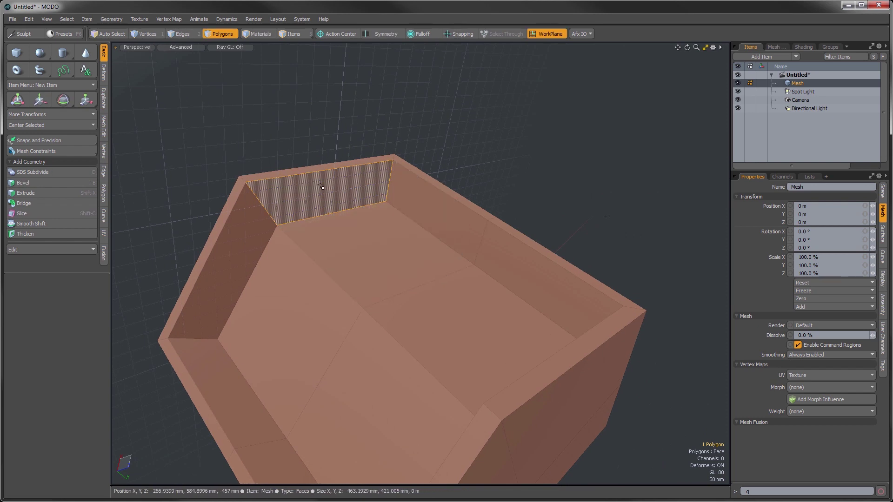
pyautogui.keyDown('alt'); pyautogui.moveTo(291, 203); pyautogui.dragTo(403, 196); pyautogui.keyUp('alt')
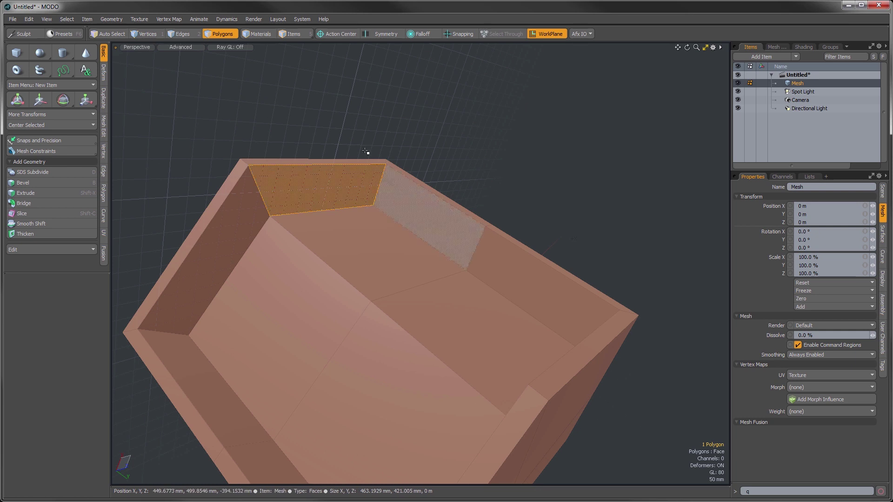
pyautogui.keyDown('alt'); pyautogui.moveTo(322, 217); pyautogui.dragTo(353, 195); pyautogui.keyUp('alt')
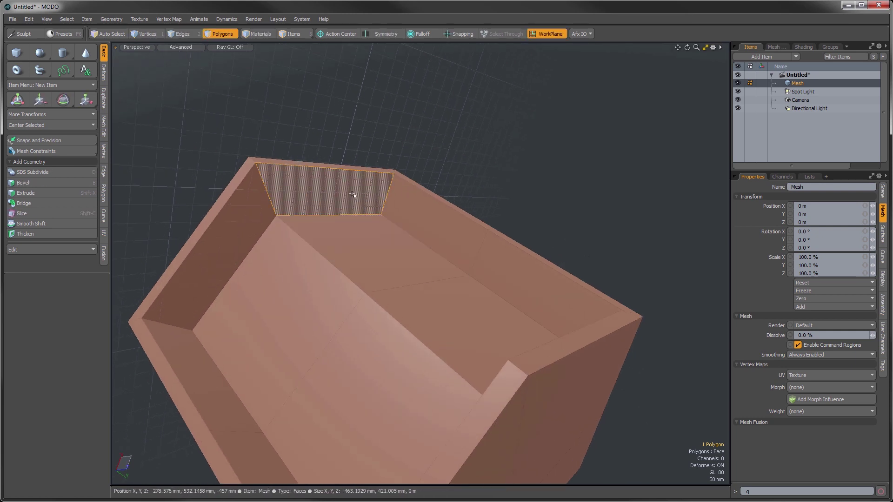
# Clear the selection, select the inner end wall polygon on the opposite roof slope, and reorient the work plane.
pyautogui.press('1')
pyautogui.keyDown('ctrl'); pyautogui.keyDown('alt'); pyautogui.moveTo(421, 165); pyautogui.dragTo(457, 233); pyautogui.keyUp('alt'); pyautogui.keyUp('ctrl')
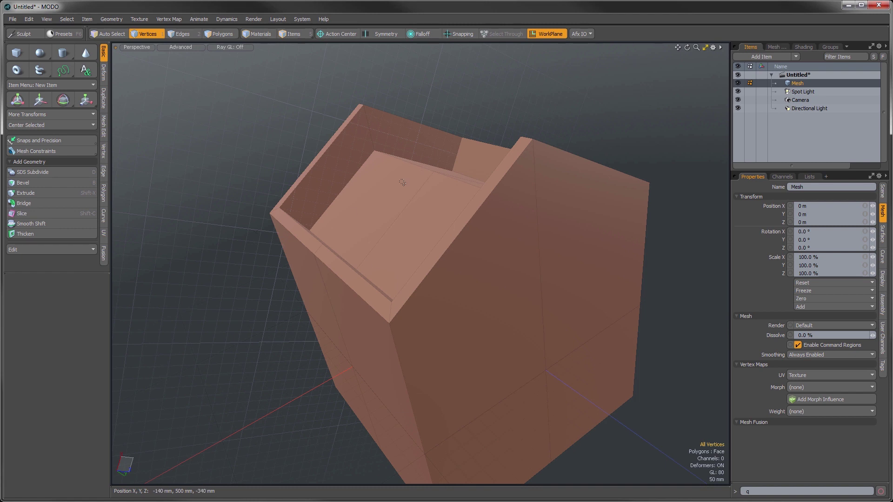
pyautogui.click(219, 34)
pyautogui.click(328, 177)
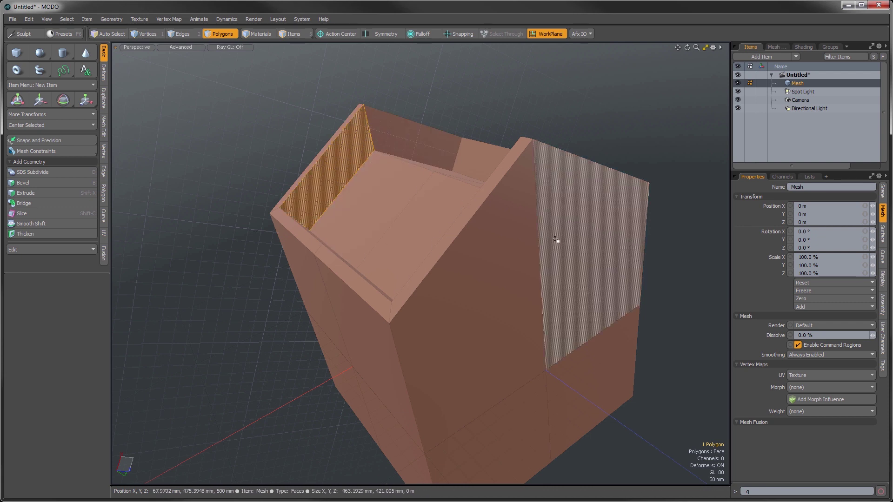
pyautogui.press('ctrl')
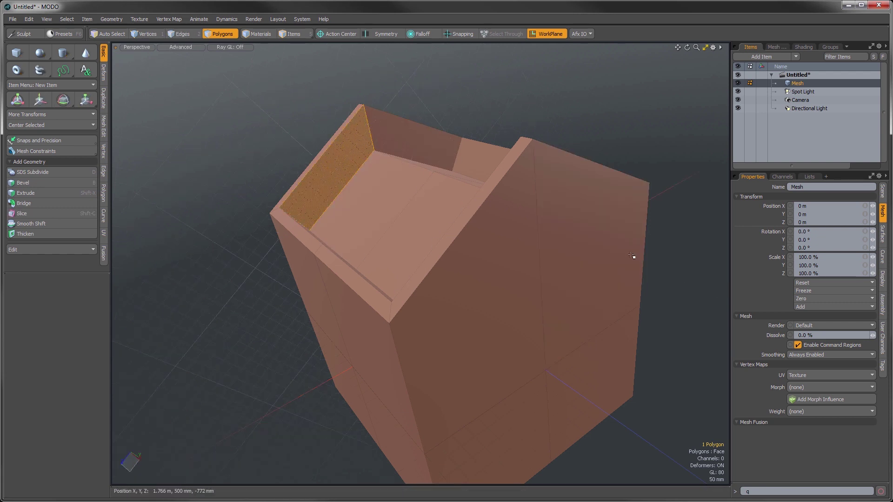
# Reset the work plane, then deselect, reselect and clear the recess's inner end wall polygon.
pyautogui.keyDown('alt'); pyautogui.moveTo(359, 180); pyautogui.dragTo(341, 205); pyautogui.keyUp('alt')
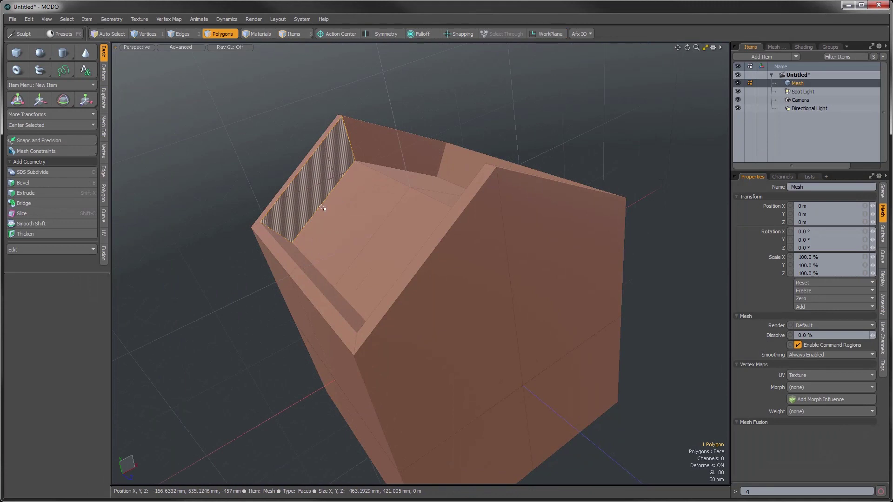
pyautogui.click(286, 153)
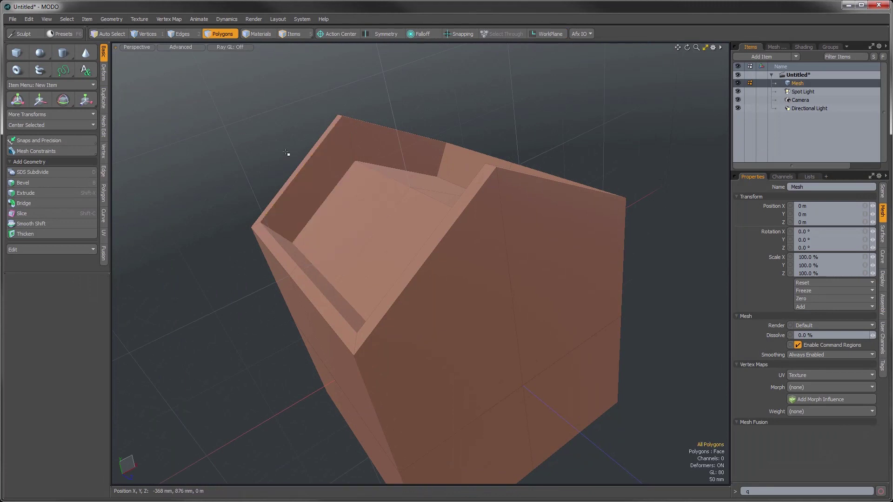
pyautogui.keyDown('shift'); pyautogui.click(329, 164); pyautogui.keyUp('shift')
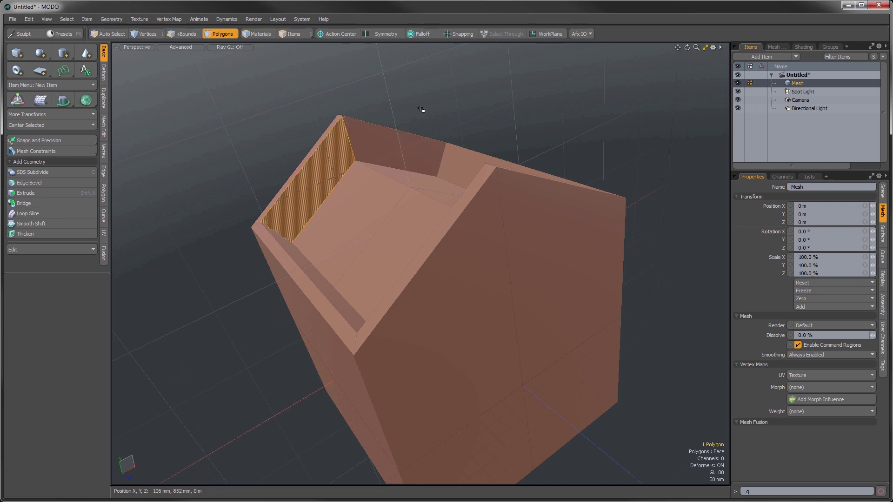
pyautogui.keyDown('alt'); pyautogui.moveTo(418, 152); pyautogui.dragTo(292, 193); pyautogui.keyUp('alt')
pyautogui.click(265, 176)
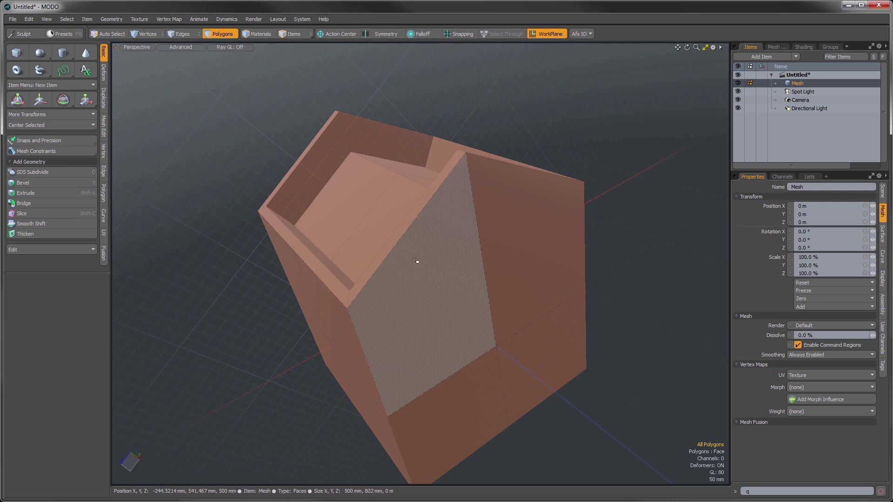
# With nothing selected, align the work plane first to the house's outer gable wall and then to its side wall.
pyautogui.hotkey('alt', 'Home')
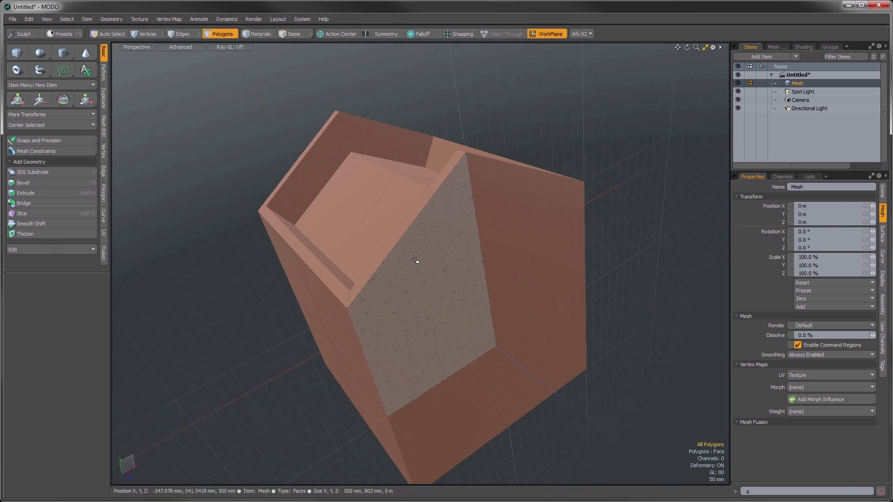
pyautogui.keyDown('alt'); pyautogui.moveTo(425, 261); pyautogui.dragTo(490, 253); pyautogui.keyUp('alt')
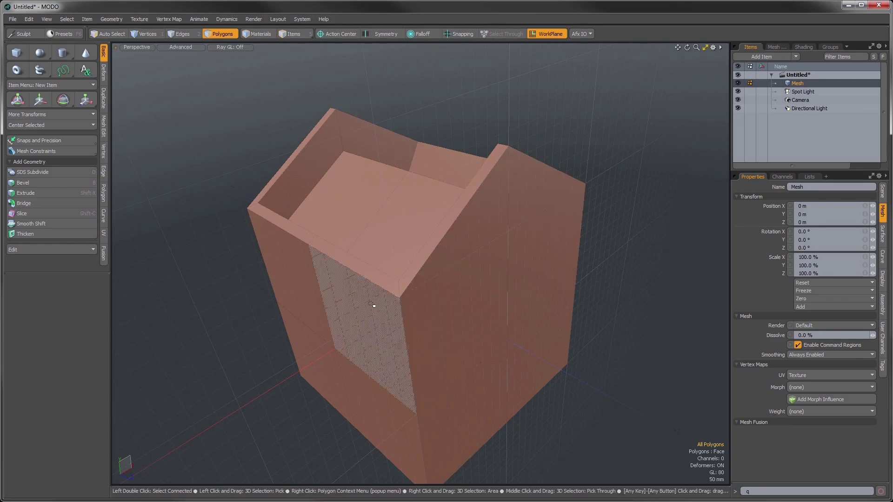
pyautogui.hotkey('alt', 'Home')
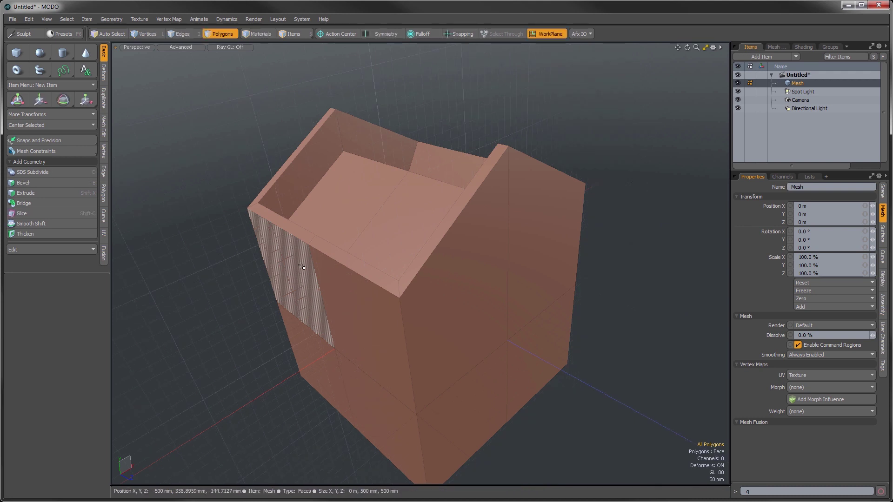
pyautogui.keyDown('alt'); pyautogui.moveTo(294, 264); pyautogui.dragTo(345, 285); pyautogui.keyUp('alt')
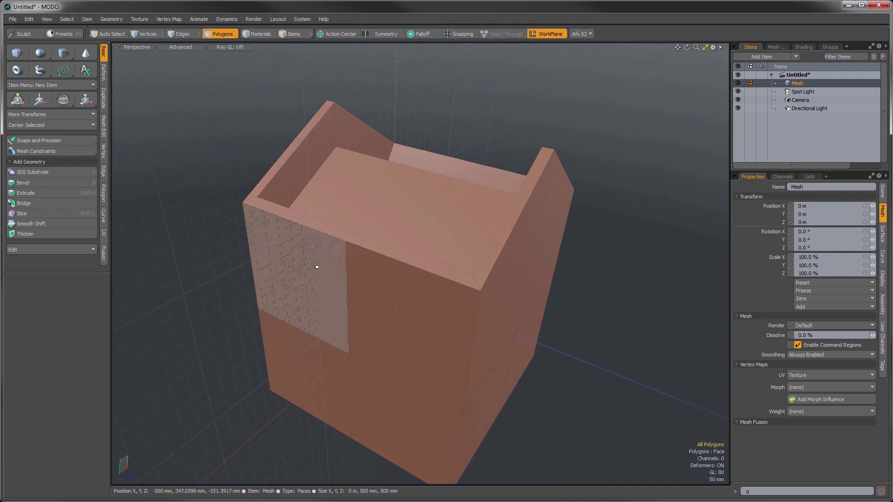
pyautogui.keyDown('alt'); pyautogui.moveTo(355, 283); pyautogui.dragTo(321, 298); pyautogui.keyUp('alt')
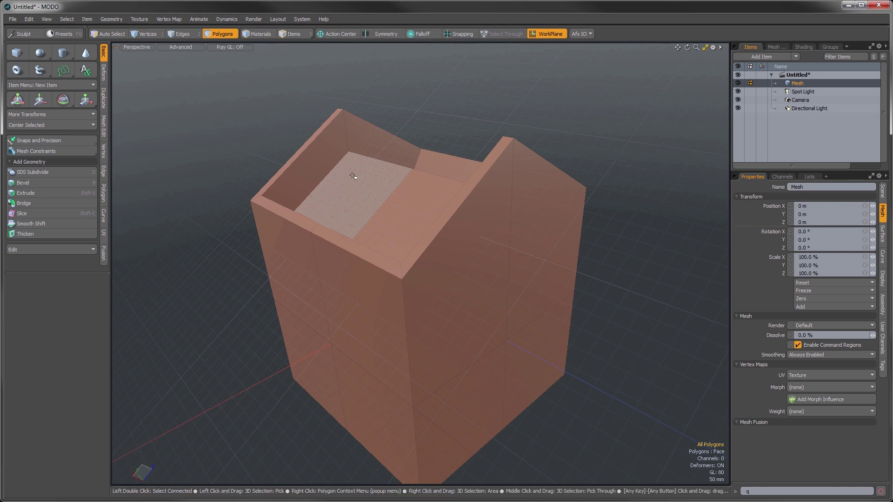
# Cycle to polygon selection, select and deselect the recess's sloped floor polygon, and realign the work plane.
pyautogui.press('1')
pyautogui.press('2')
pyautogui.press('3')
pyautogui.click(360, 181)
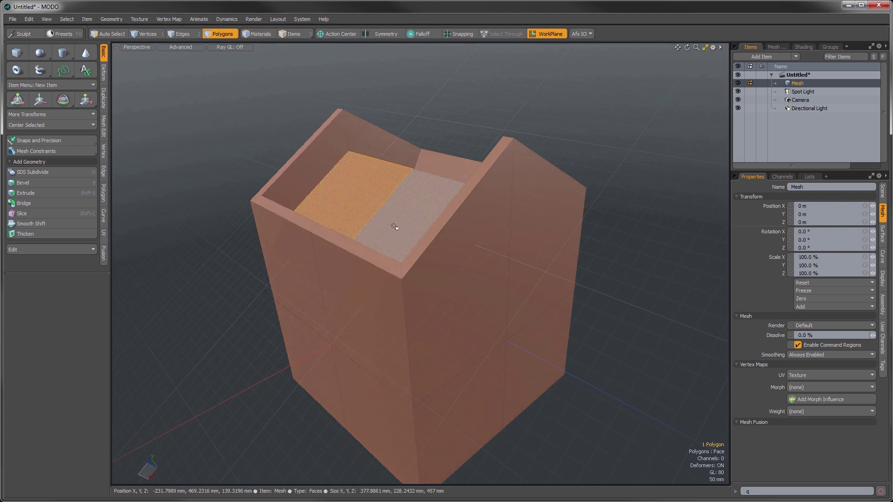
pyautogui.keyDown('ctrl'); pyautogui.click(363, 199); pyautogui.keyUp('ctrl')
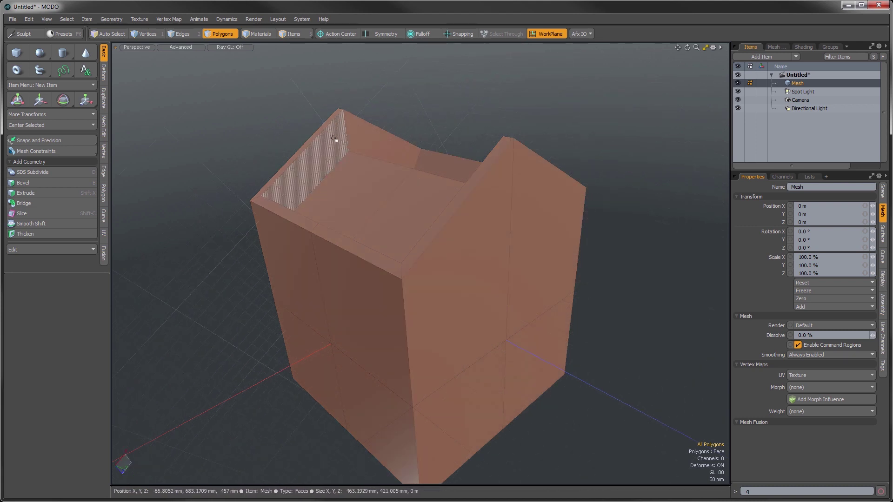
pyautogui.press('Home')
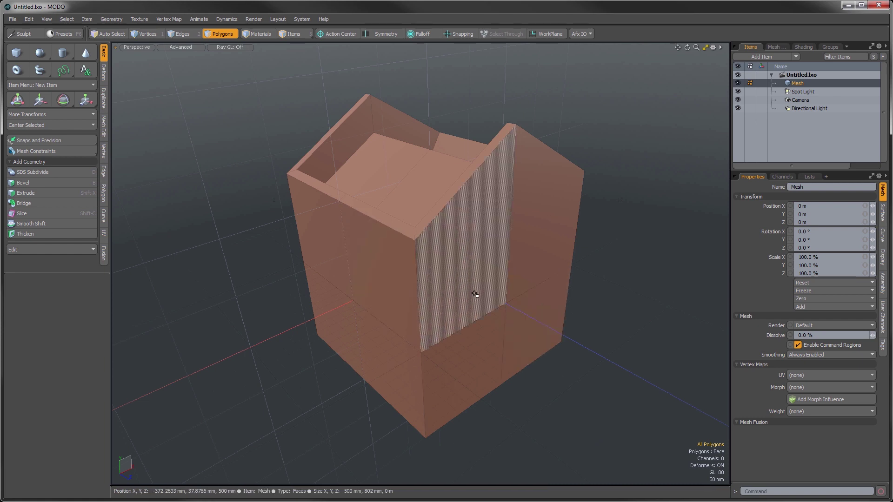
# Set the work plane grid's display in the viewport to Never.
pyautogui.rightClick(498, 314)
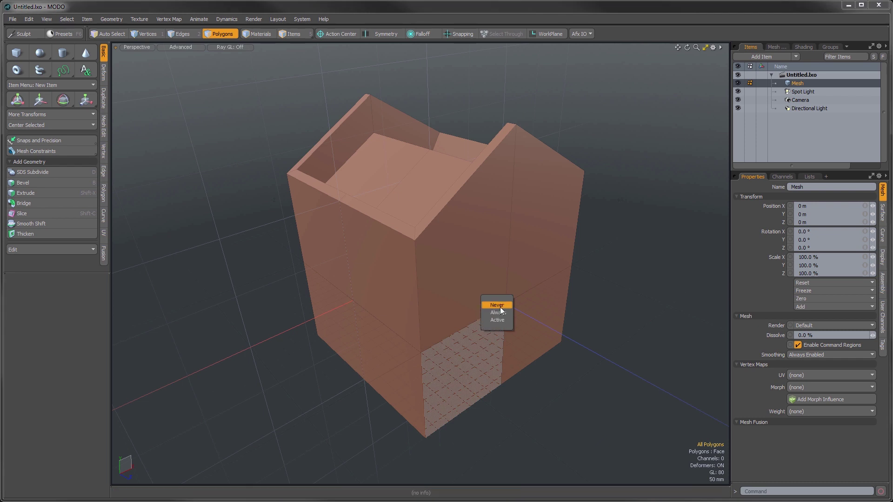
pyautogui.click(500, 308)
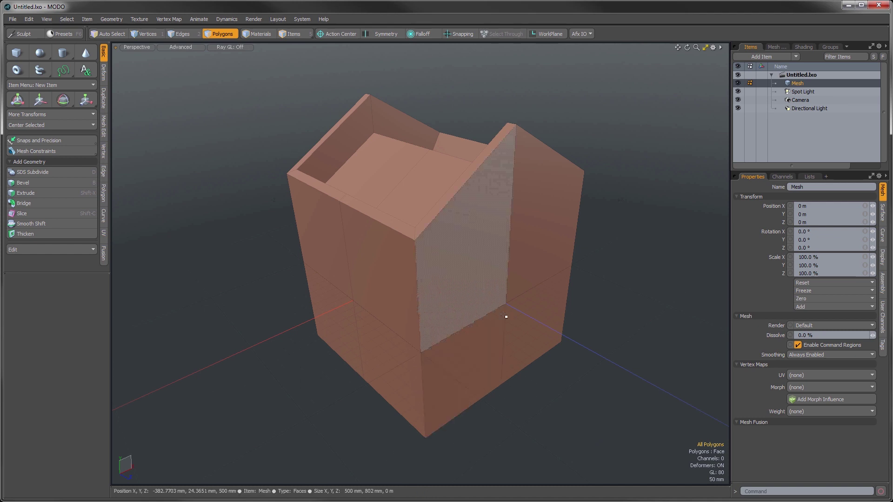
# Set the work plane grid's visibility to Always, then change it to Active.
pyautogui.keyDown('alt'); pyautogui.moveTo(441, 407); pyautogui.dragTo(436, 330); pyautogui.keyUp('alt')
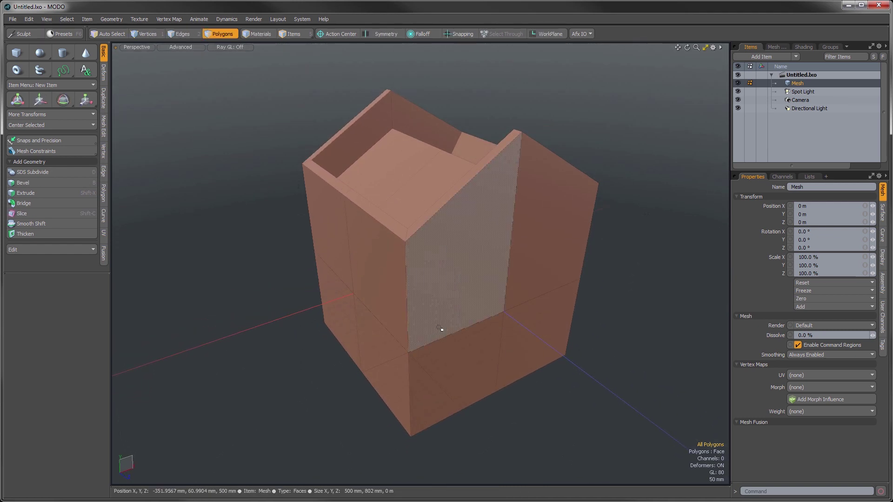
pyautogui.hotkey('ctrl', 'g')
pyautogui.click(436, 339)
pyautogui.keyDown('alt'); pyautogui.moveTo(429, 373); pyautogui.dragTo(413, 343); pyautogui.keyUp('alt')
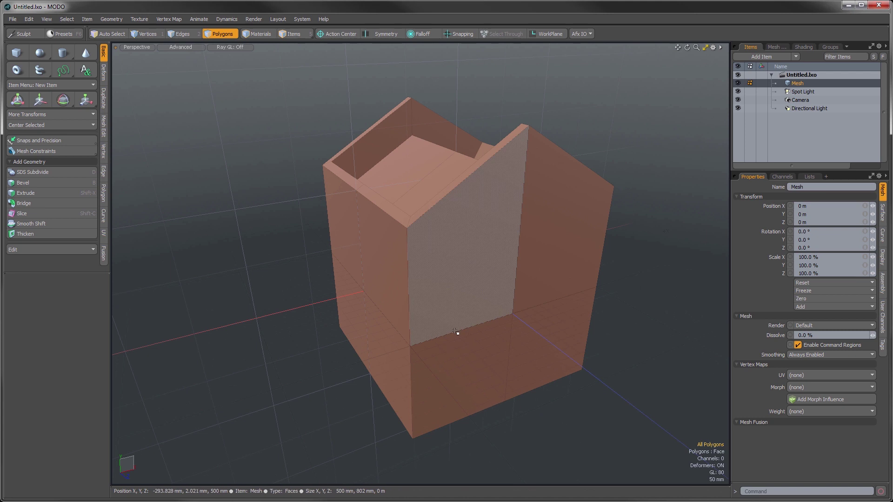
pyautogui.rightClick(469, 334)
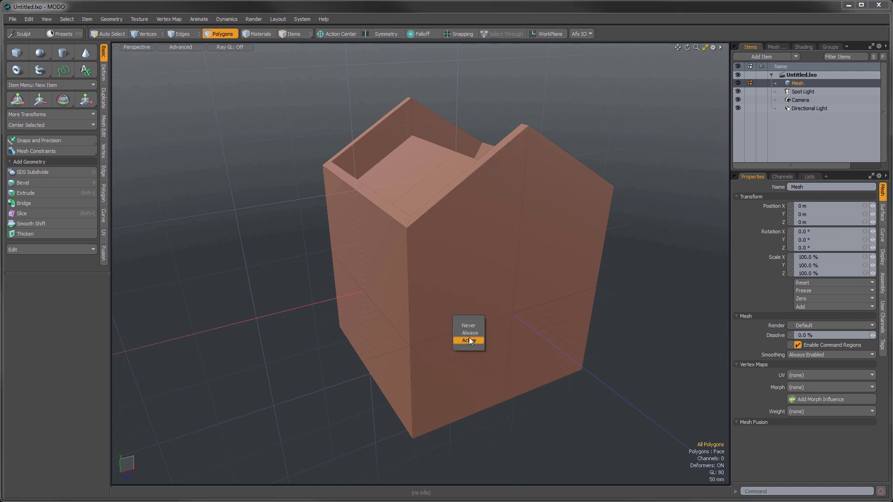
pyautogui.click(469, 340)
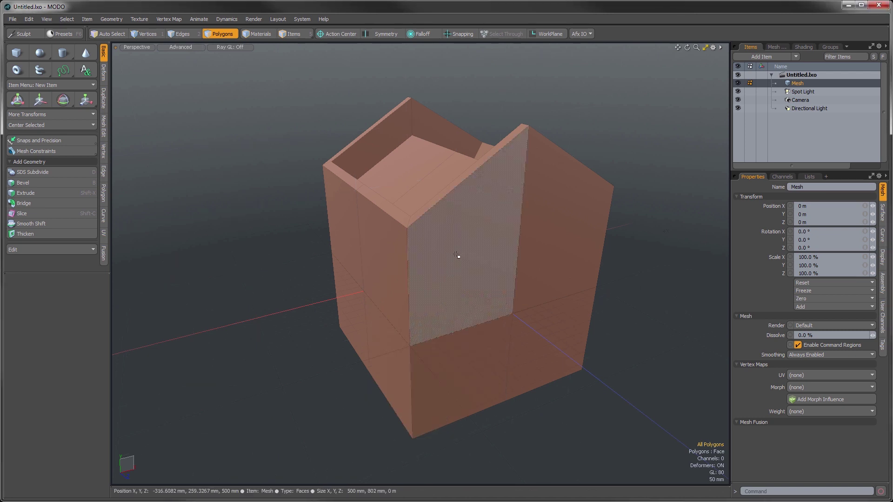
# Align the work plane to the recess's two sloped floor polygons, then reset it and clear the selection.
pyautogui.moveTo(429, 198); pyautogui.dragTo(404, 178)
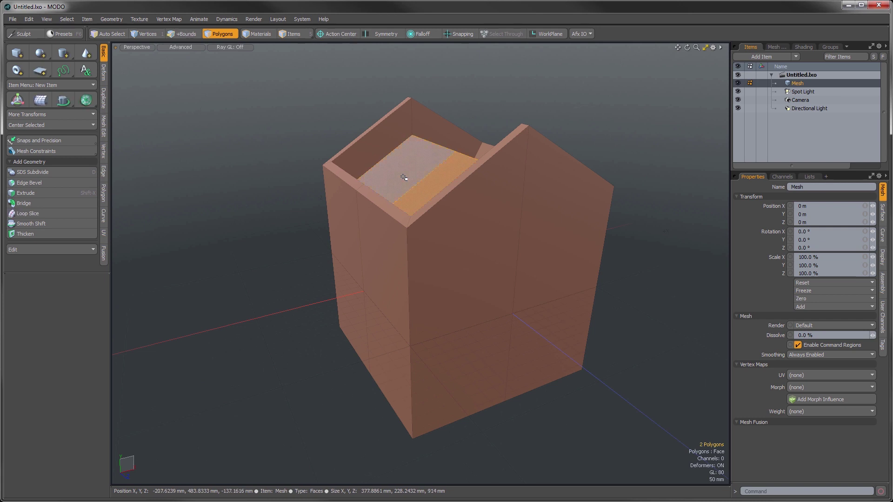
pyautogui.hotkey('shift', 'w')
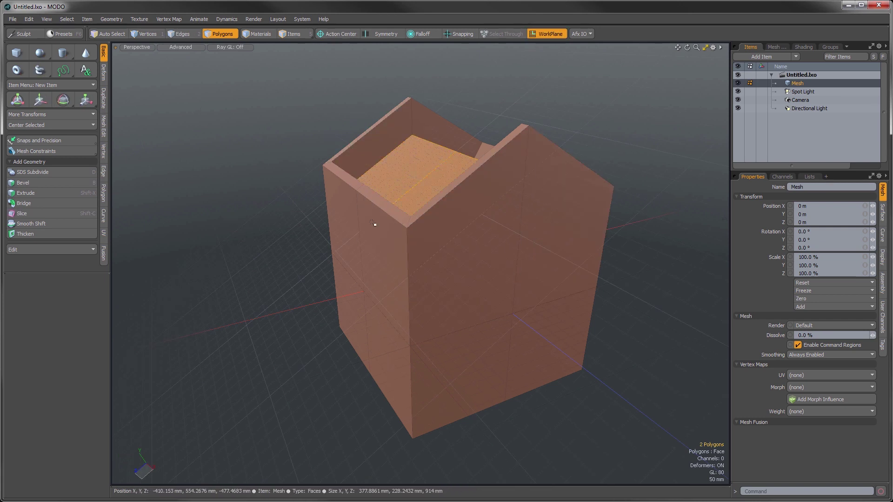
pyautogui.click(389, 200)
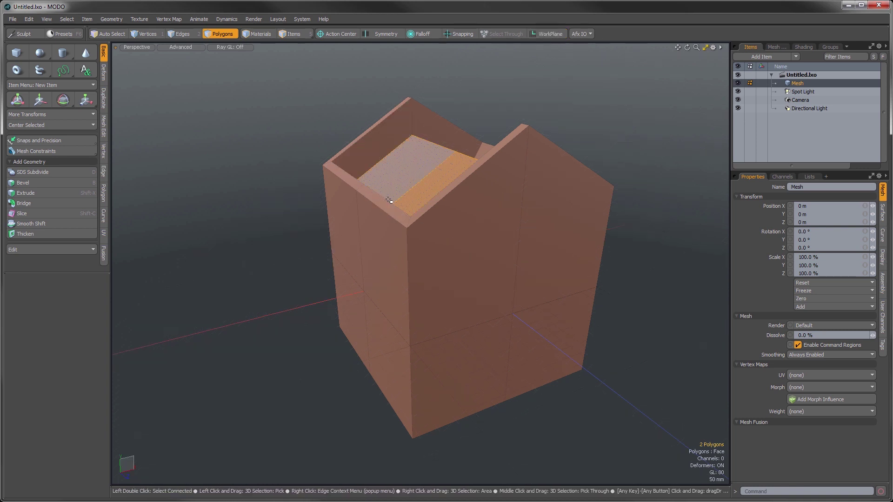
pyautogui.click(232, 214)
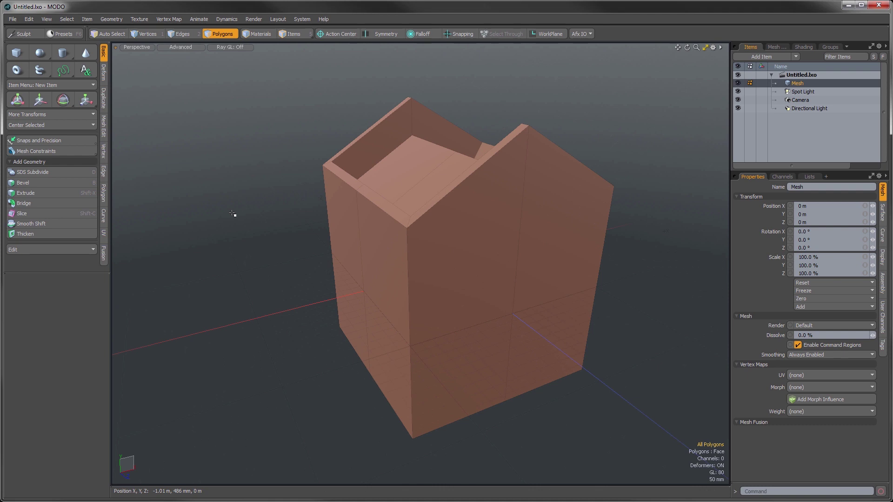